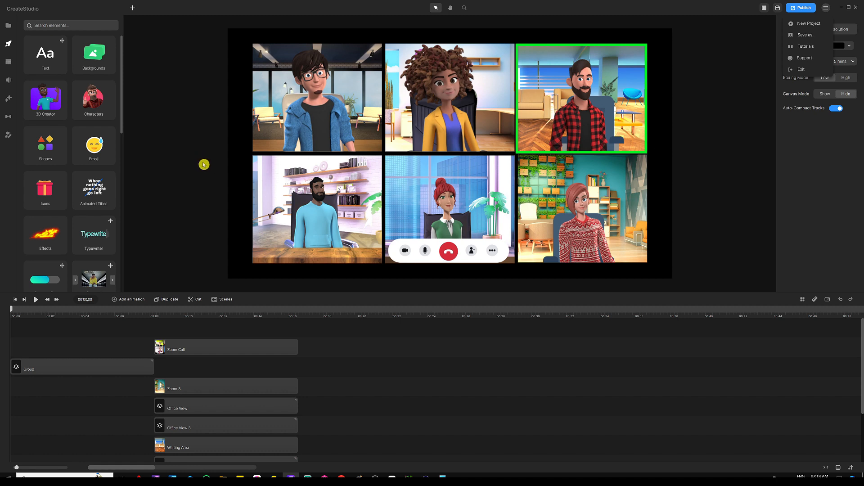
# Step: Filter the Characters library to the Scenes category and show only its favourited scenes
pyautogui.click(92, 102)
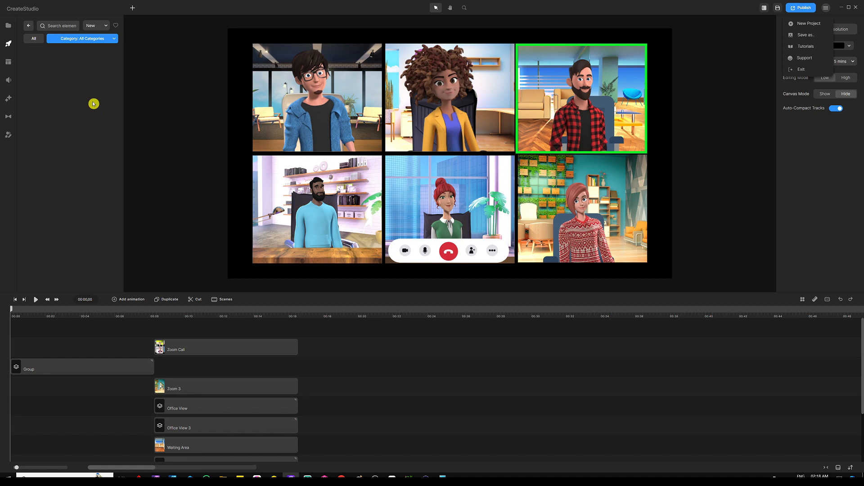
pyautogui.click(84, 40)
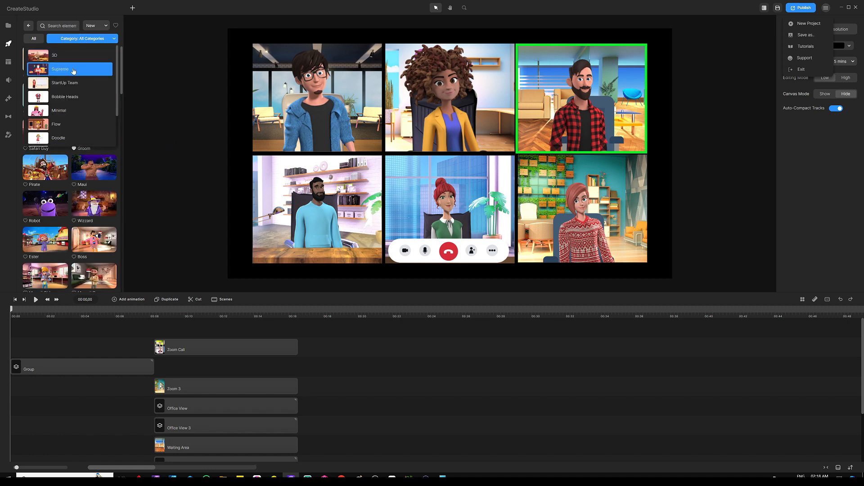
pyautogui.scroll(-1, 73, 72)
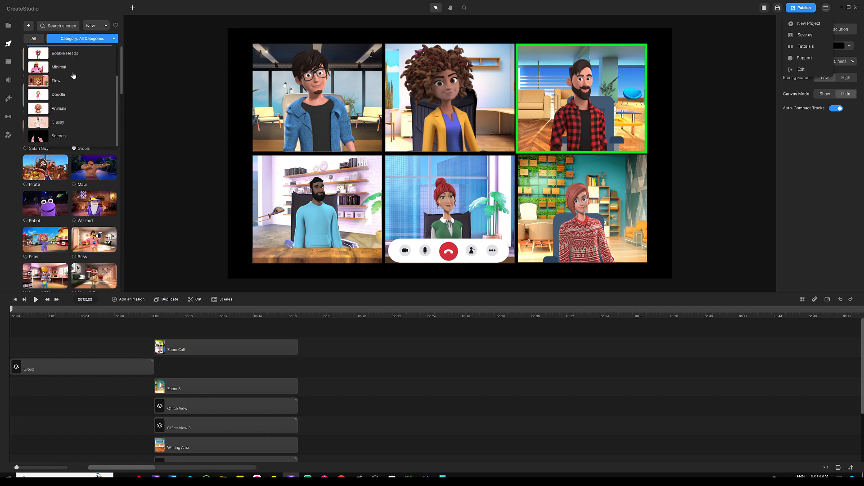
pyautogui.click(72, 135)
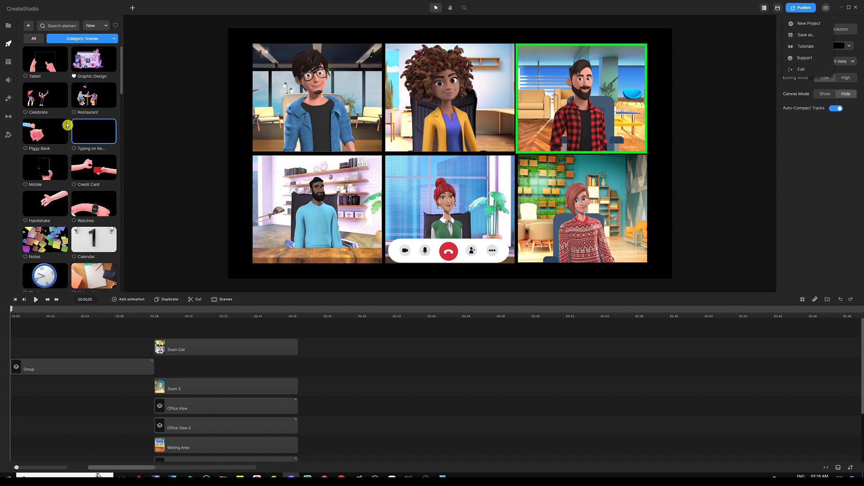
pyautogui.click(116, 26)
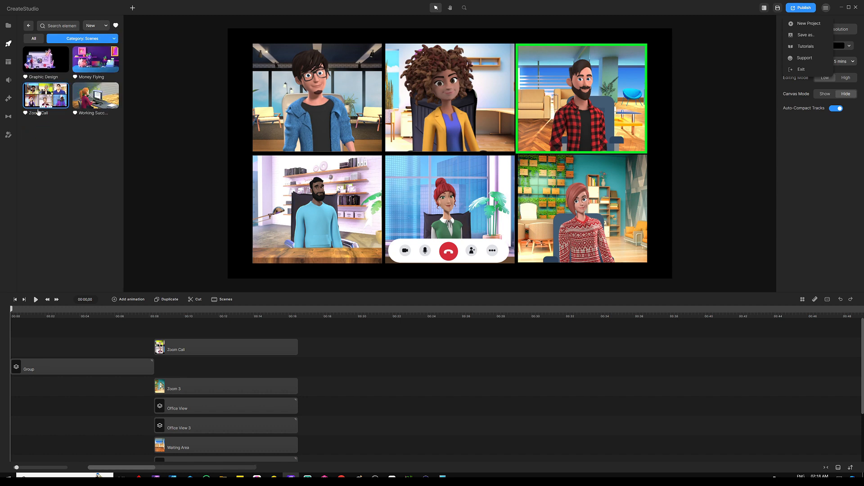
# Step: Preview the second video-call scene on the timeline from about 10 seconds to about 15 seconds
pyautogui.click(191, 315)
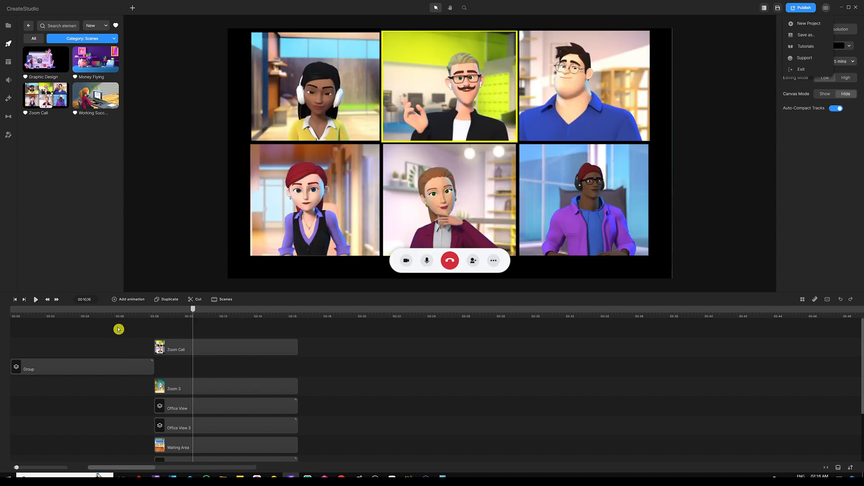
pyautogui.click(35, 300)
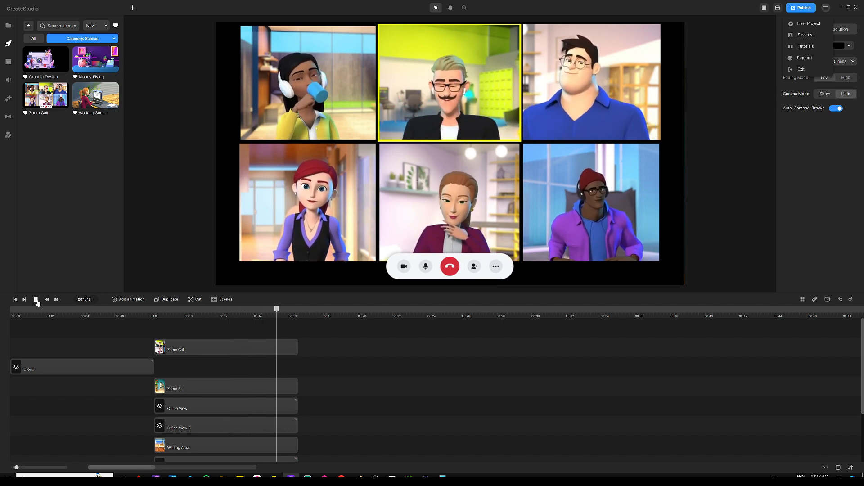
pyautogui.click(36, 300)
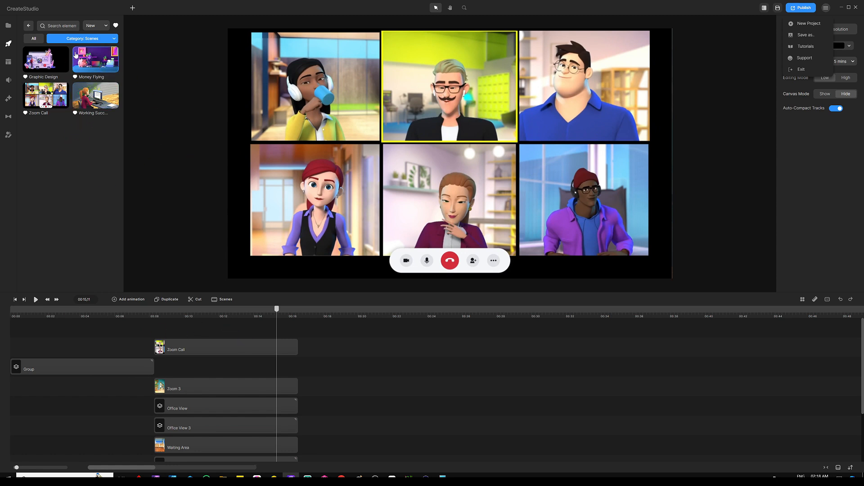
# Step: Turn off the favourites filter and browse the complete list of Scenes in the Characters library
pyautogui.click(116, 25)
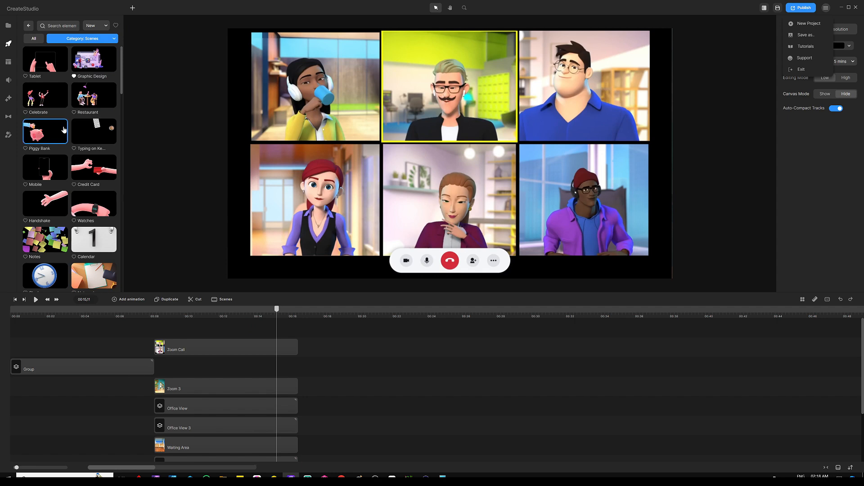
pyautogui.scroll(-5, 67, 186)
pyautogui.scroll(-10, 67, 185)
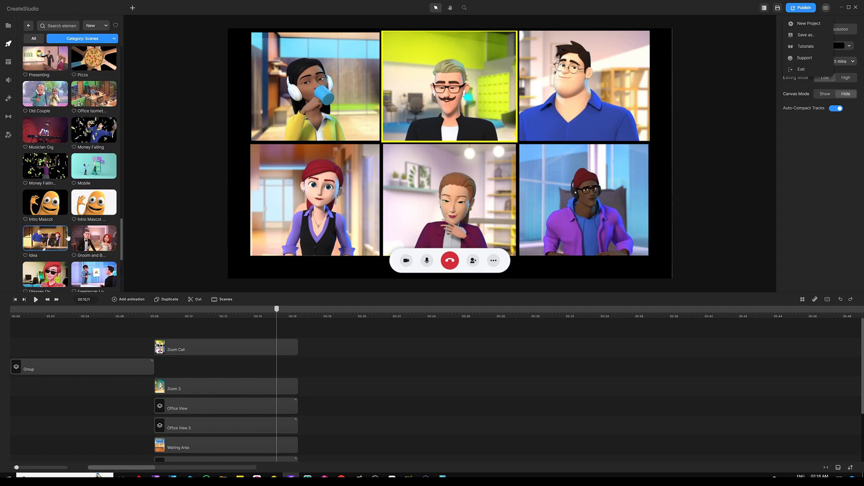
pyautogui.scroll(-5, 70, 230)
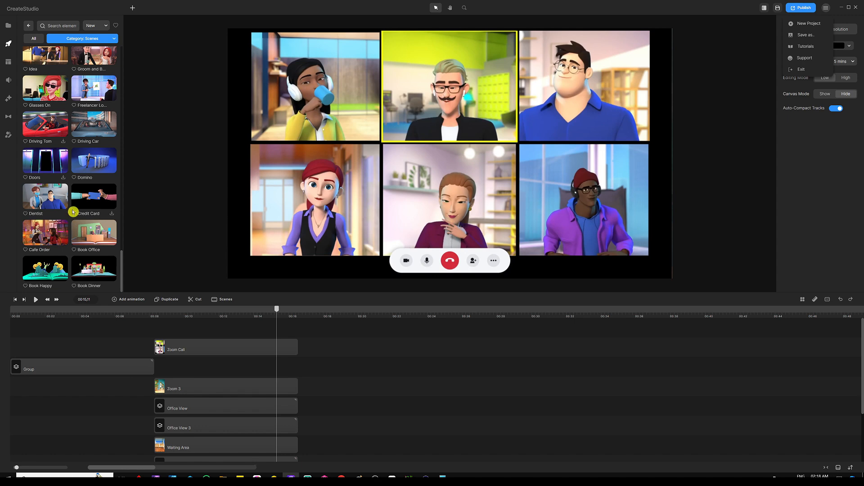
pyautogui.scroll(5, 70, 221)
pyautogui.scroll(10, 71, 203)
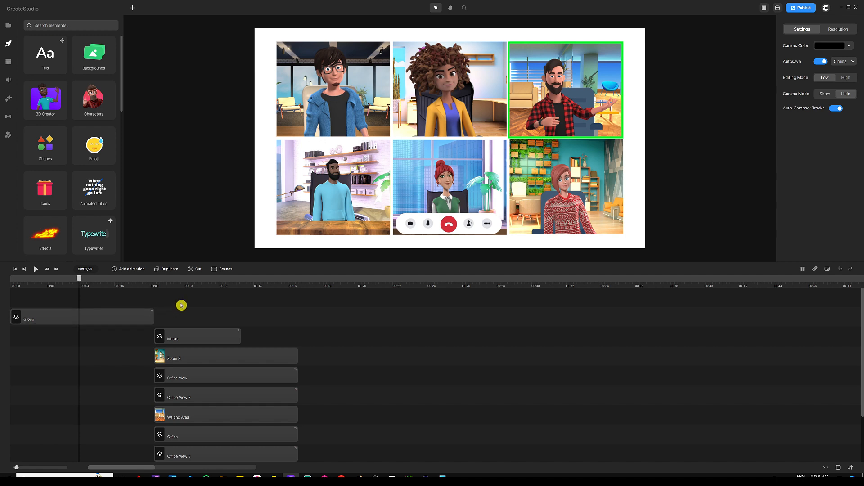
# Step: Delete the video-call Group clip from the timeline and move the lowest Office View 3 clip to 00:00
pyautogui.click(193, 288)
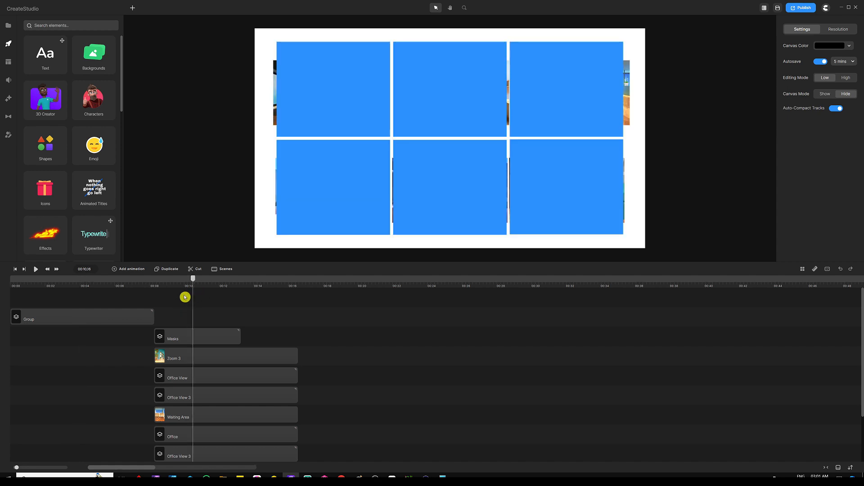
pyautogui.click(115, 288)
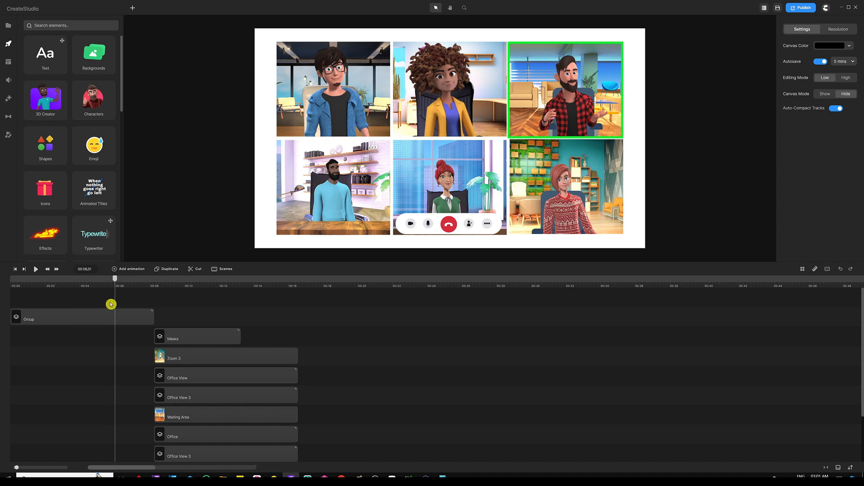
pyautogui.moveTo(112, 300); pyautogui.dragTo(86, 334)
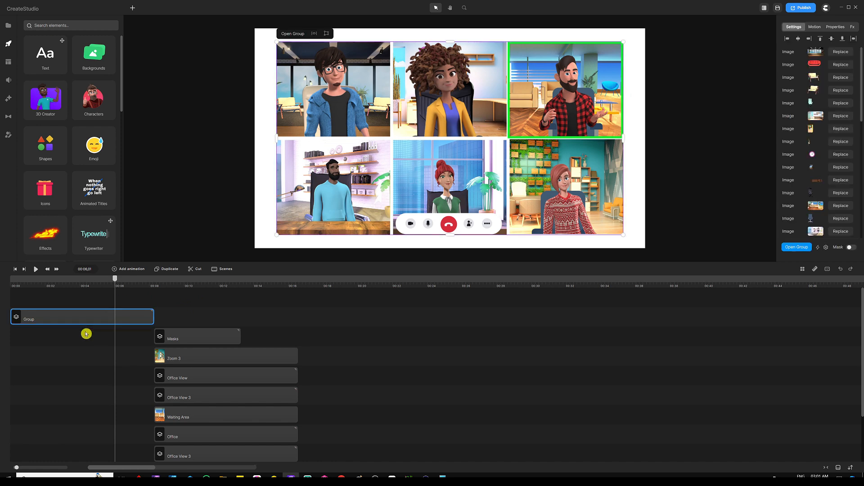
pyautogui.press('Delete')
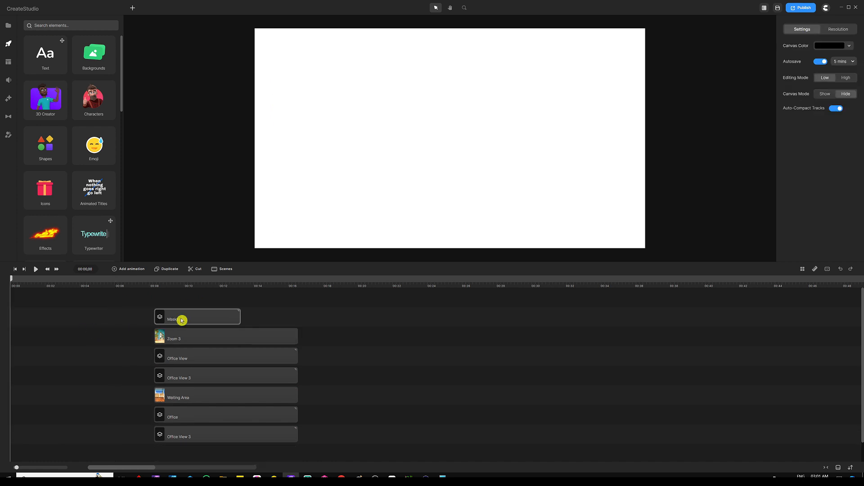
pyautogui.moveTo(223, 435); pyautogui.dragTo(83, 438)
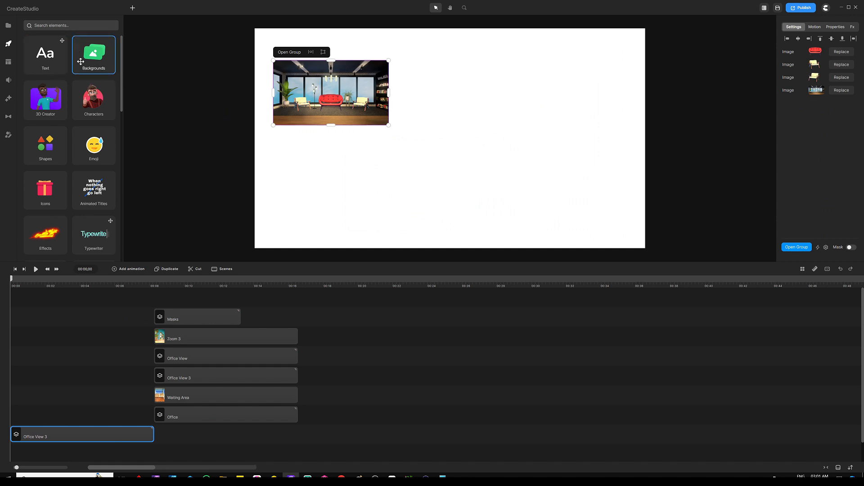
# Step: Search the 3D category of the Backgrounds library for "office", then return to the element categories
pyautogui.click(94, 59)
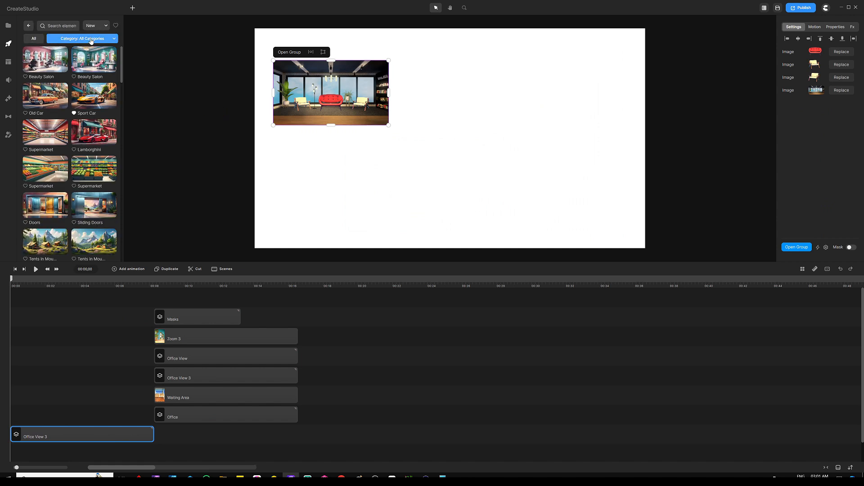
pyautogui.click(92, 40)
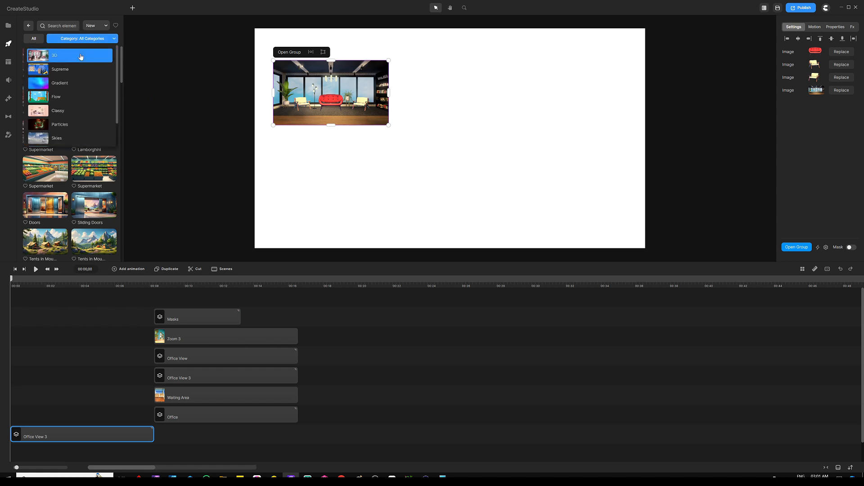
pyautogui.click(78, 55)
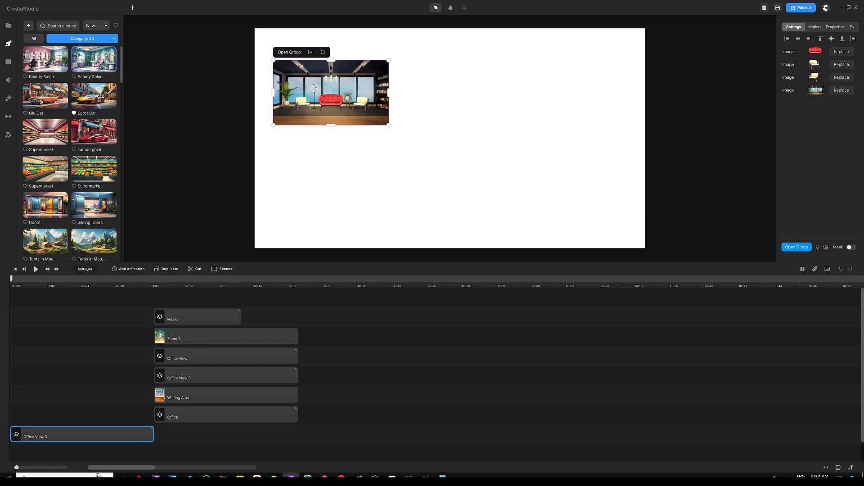
pyautogui.click(65, 26)
pyautogui.write('office')
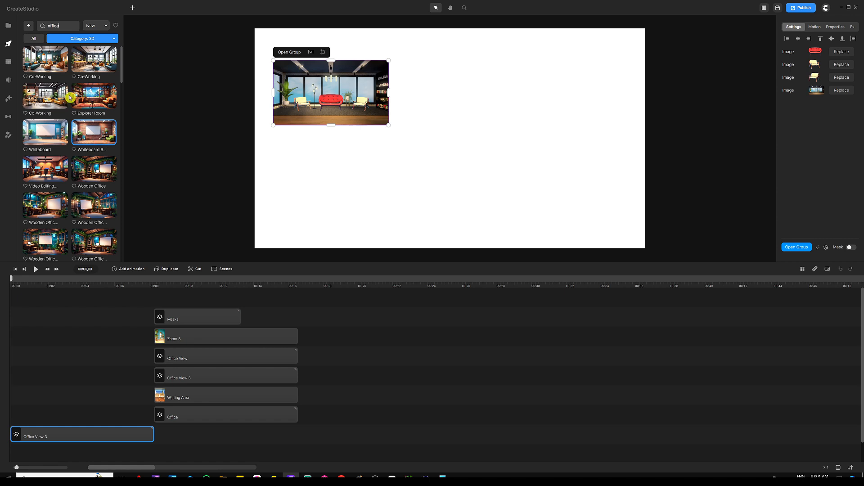
pyautogui.click(29, 26)
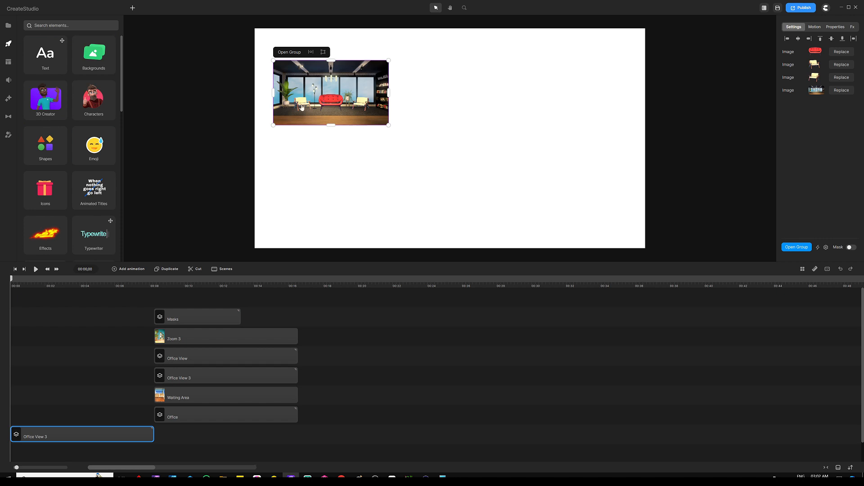
# Step: Search the 3D characters for "free" and add the Freelancer character to the canvas
pyautogui.click(90, 102)
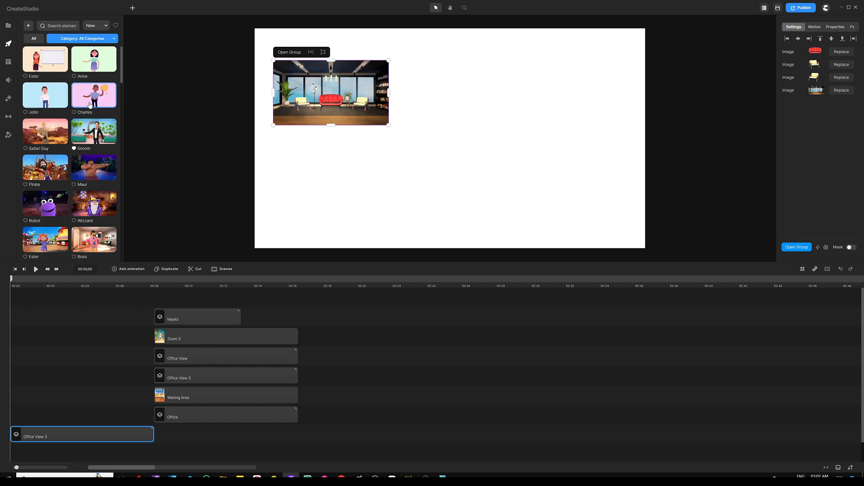
pyautogui.click(77, 43)
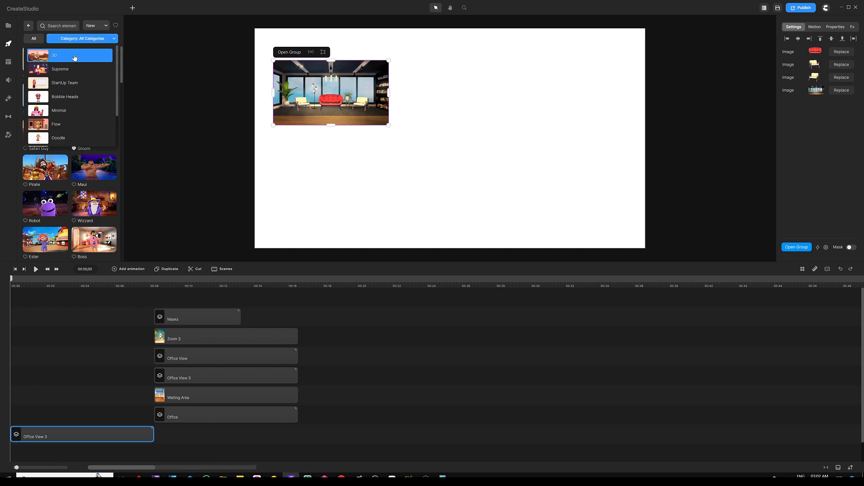
pyautogui.click(76, 55)
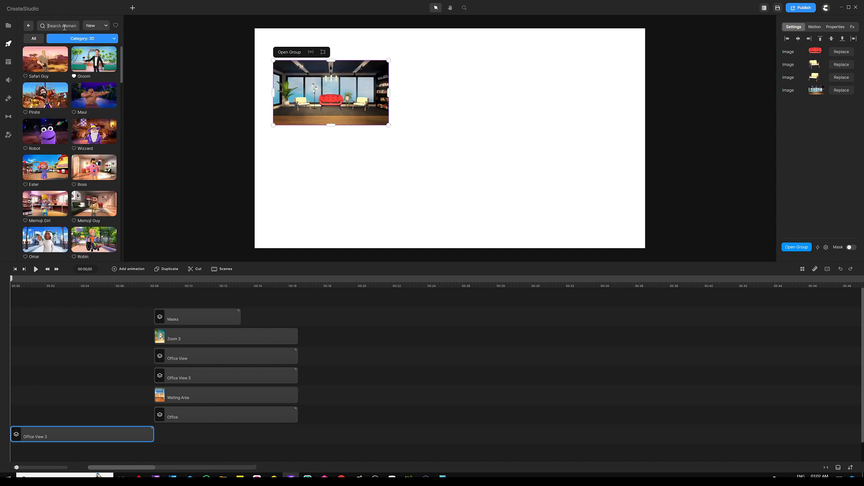
pyautogui.write('free')
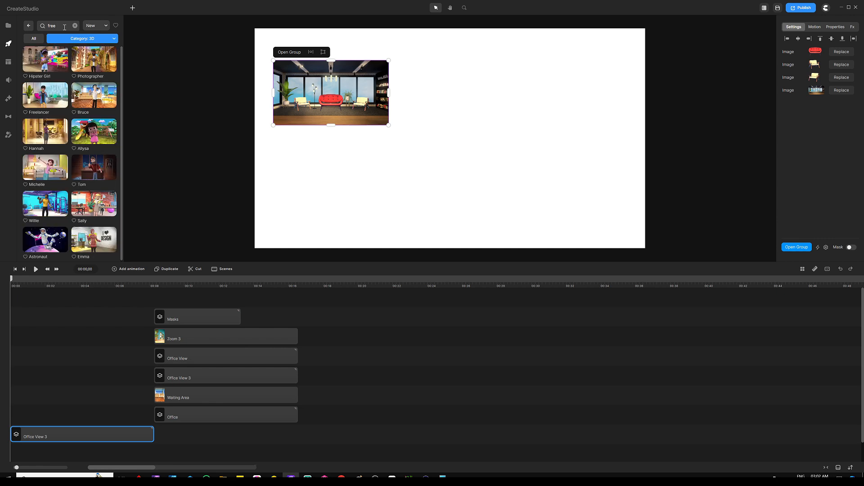
pyautogui.moveTo(45, 94); pyautogui.dragTo(424, 108)
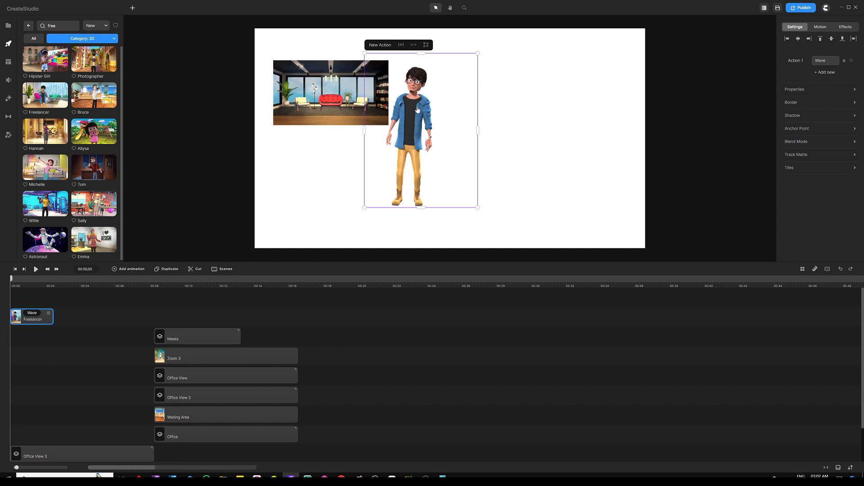
# Step: Position the Freelancer character at the right edge of the office background, checking the saved custom characters in between
pyautogui.moveTo(416, 108); pyautogui.dragTo(389, 102)
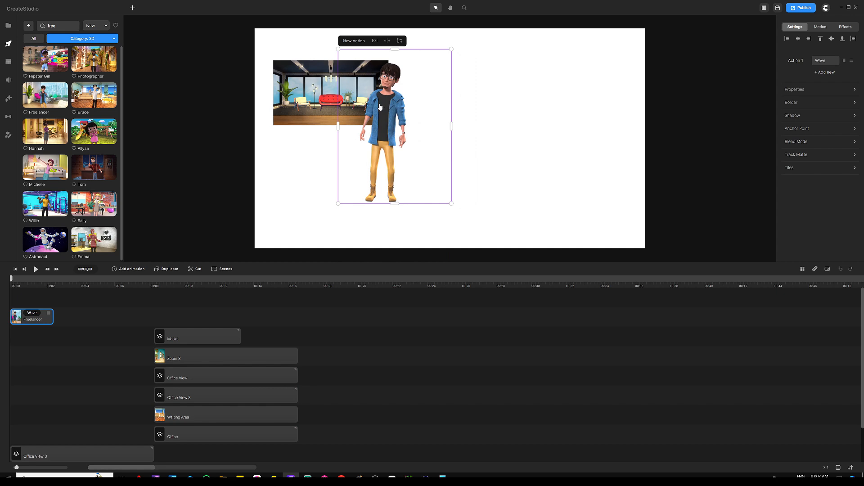
pyautogui.moveTo(384, 100); pyautogui.dragTo(401, 101)
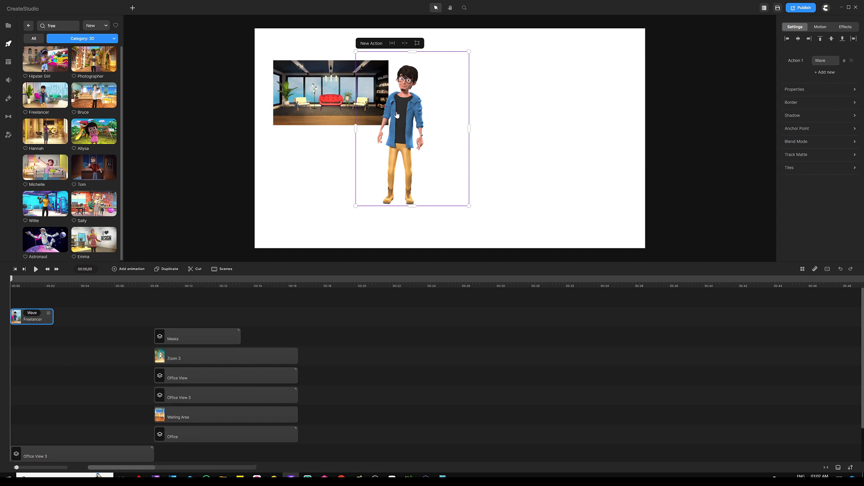
pyautogui.click(8, 134)
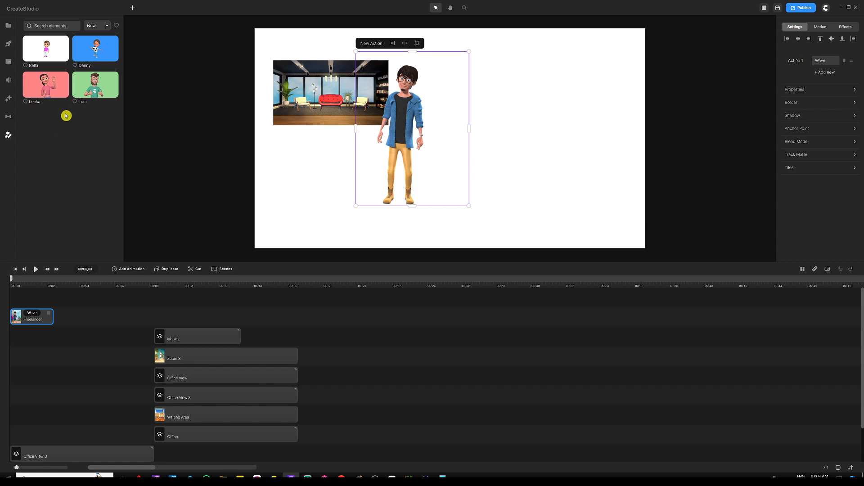
pyautogui.click(9, 45)
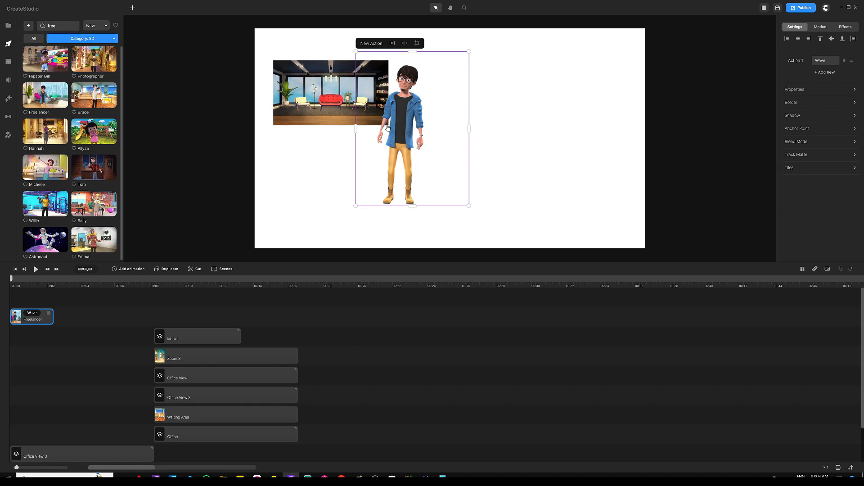
pyautogui.moveTo(384, 129); pyautogui.dragTo(397, 126)
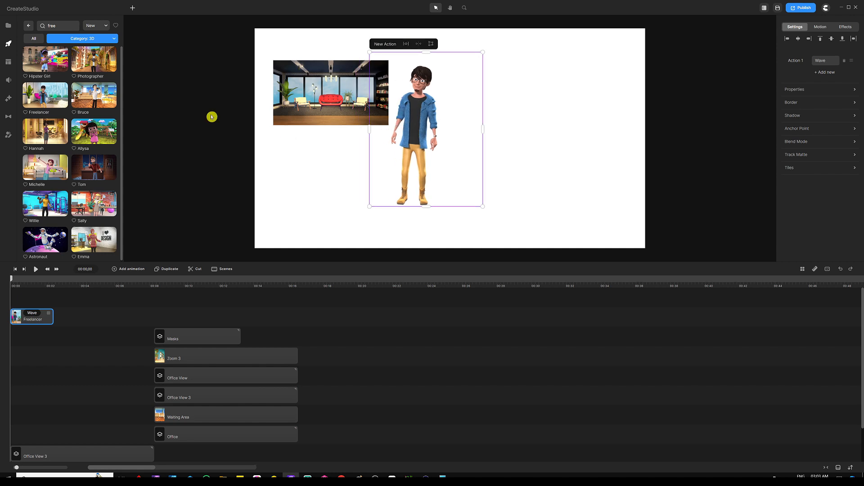
# Step: Search the elements library for "chair" and place the Chair 6 office chair at 00:00 on the track below the Freelancer clip
pyautogui.click(28, 28)
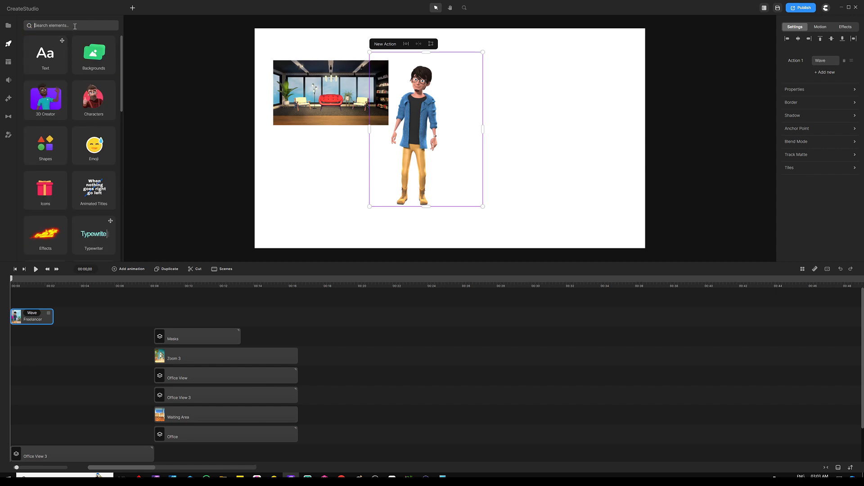
pyautogui.write('chair')
pyautogui.press('Return')
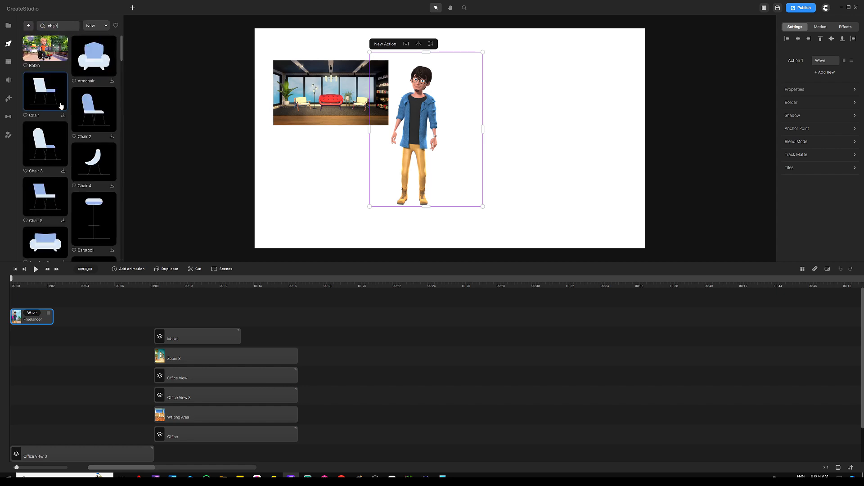
pyautogui.scroll(-10, 63, 135)
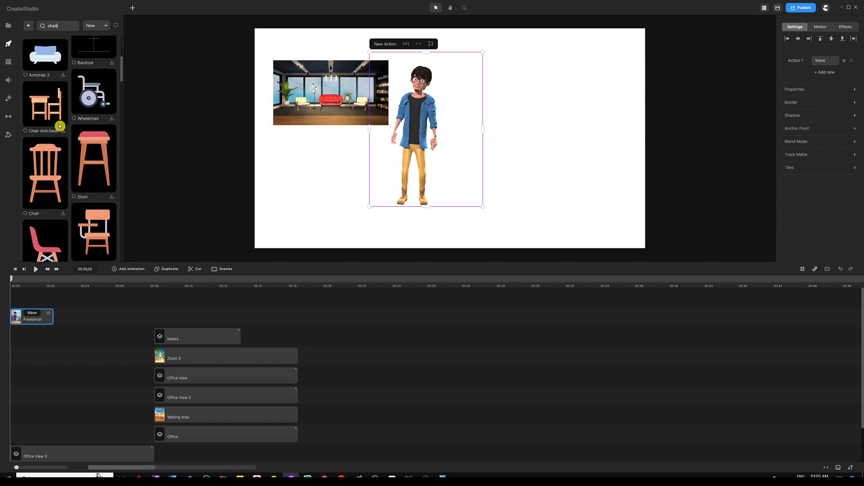
pyautogui.scroll(-5, 64, 155)
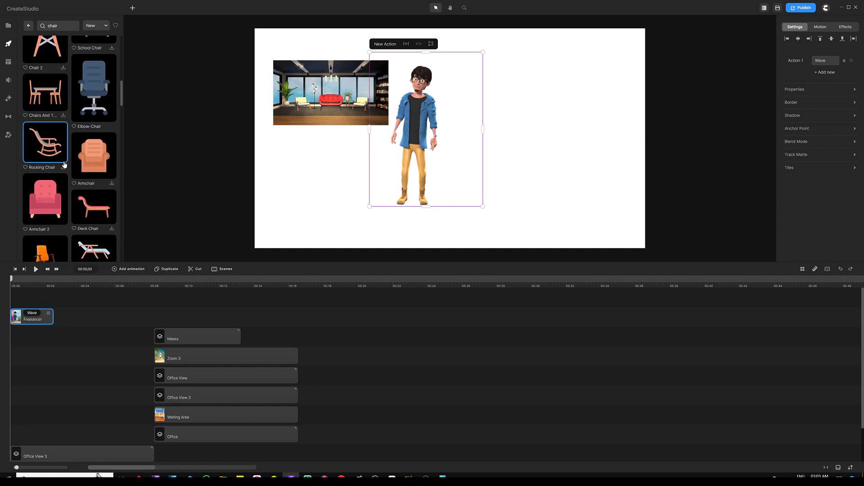
pyautogui.scroll(-6, 62, 163)
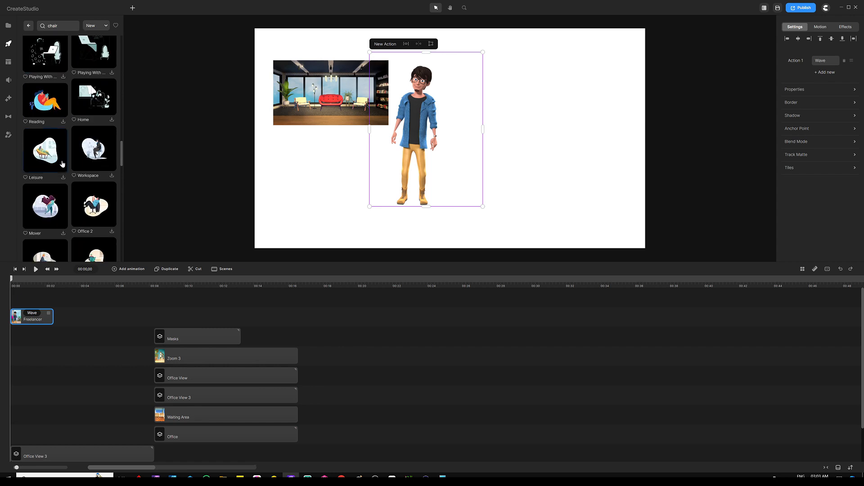
pyautogui.scroll(-3, 63, 167)
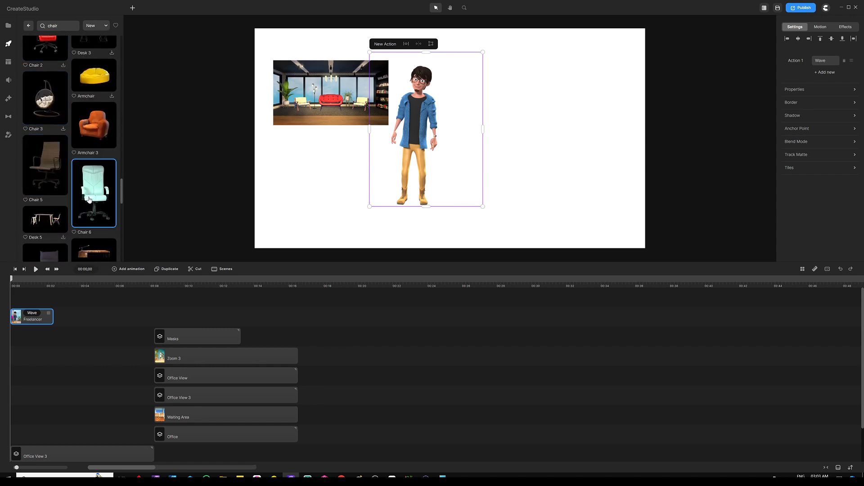
pyautogui.moveTo(89, 201); pyautogui.dragTo(25, 334)
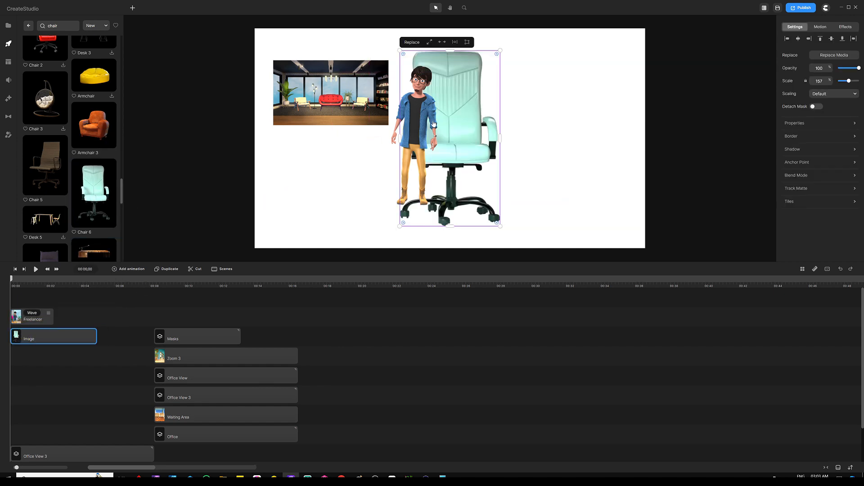
# Step: Scale the office chair down to about 77% and centre its backrest in front of the office background
pyautogui.moveTo(499, 48); pyautogui.dragTo(452, 133)
pyautogui.moveTo(443, 165); pyautogui.dragTo(320, 83)
pyautogui.scroll(5, 348, 118)
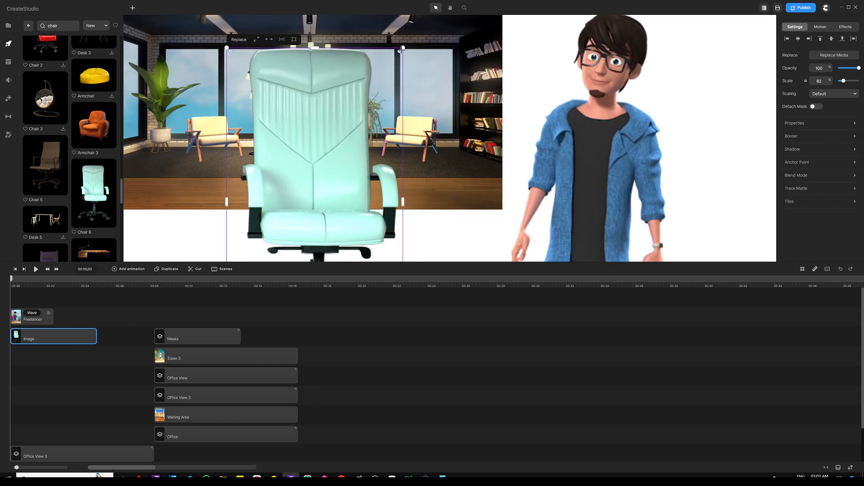
pyautogui.moveTo(402, 48); pyautogui.dragTo(391, 58)
pyautogui.scroll(-5, 417, 72)
pyautogui.moveTo(360, 108); pyautogui.dragTo(357, 89)
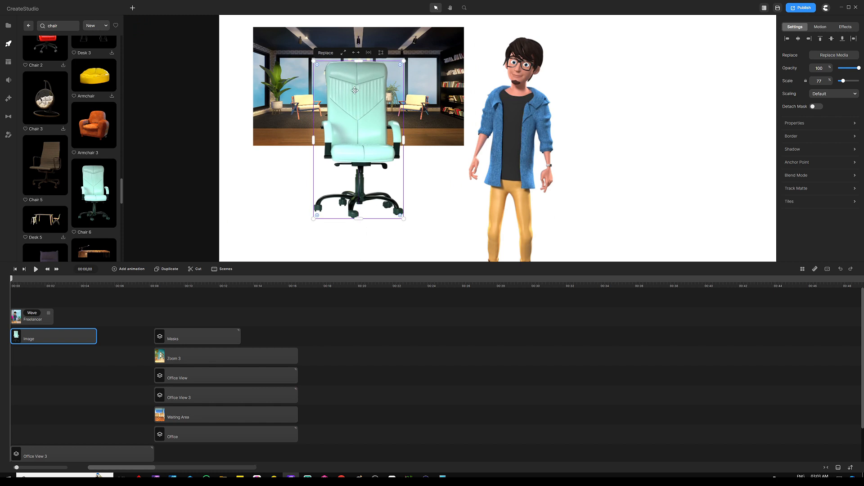
# Step: Apply the Hue Rotation effect to the office chair with a rotation of 240
pyautogui.click(7, 98)
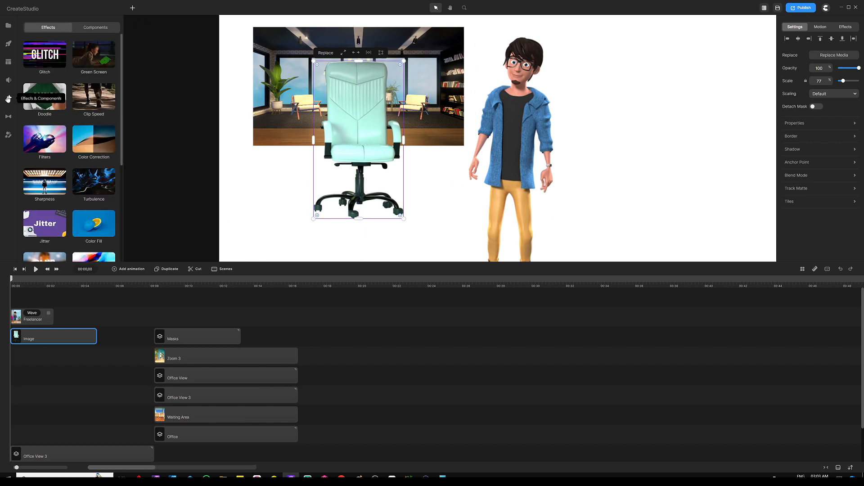
pyautogui.scroll(-3, 85, 142)
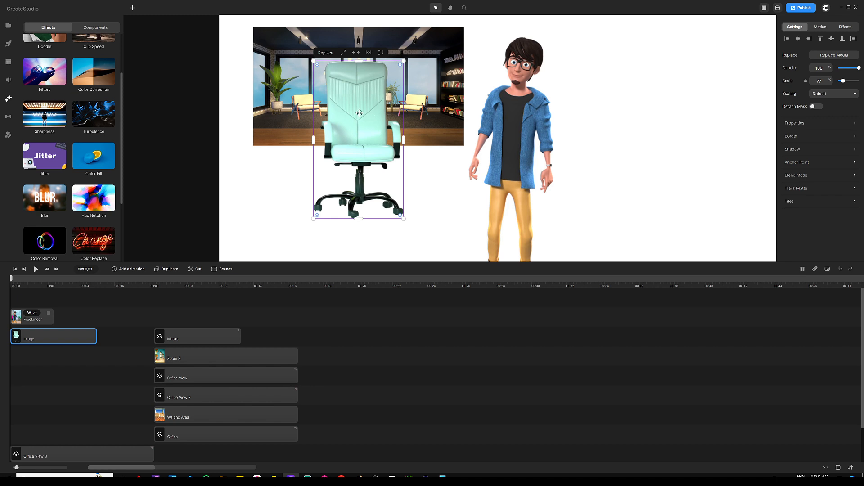
pyautogui.scroll(-3, 90, 177)
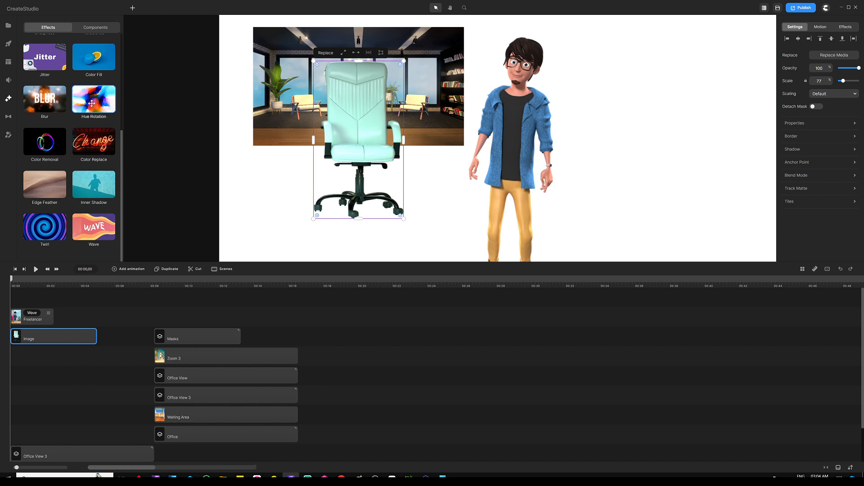
pyautogui.moveTo(92, 103); pyautogui.dragTo(354, 118)
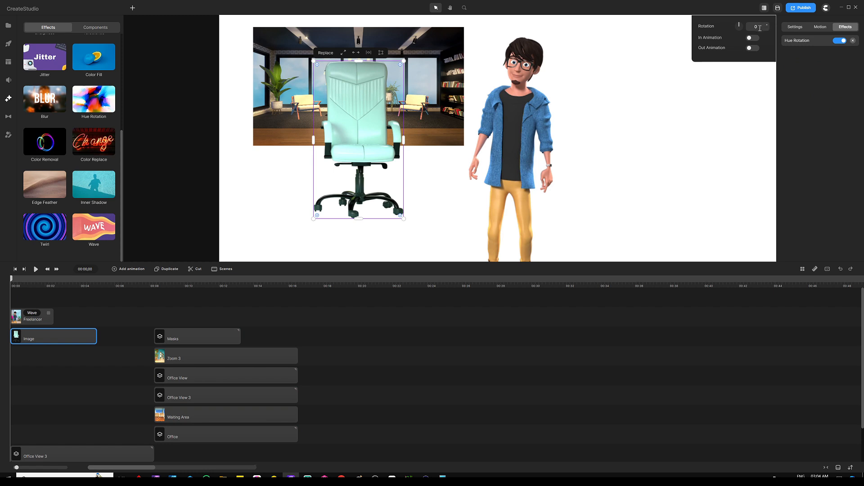
pyautogui.moveTo(775, 27); pyautogui.dragTo(792, 30)
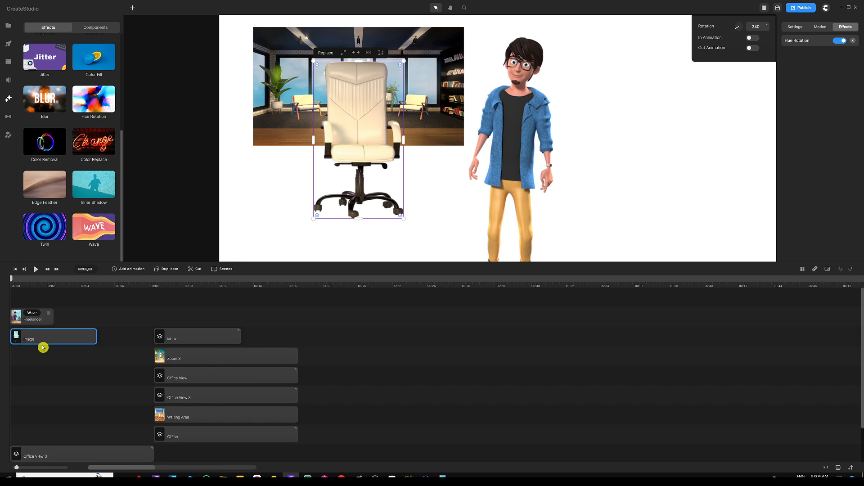
# Step: Move the chair's Image clip to the track directly above Office View 3 and extend it to the same end, about 00:08
pyautogui.moveTo(41, 345); pyautogui.dragTo(29, 440)
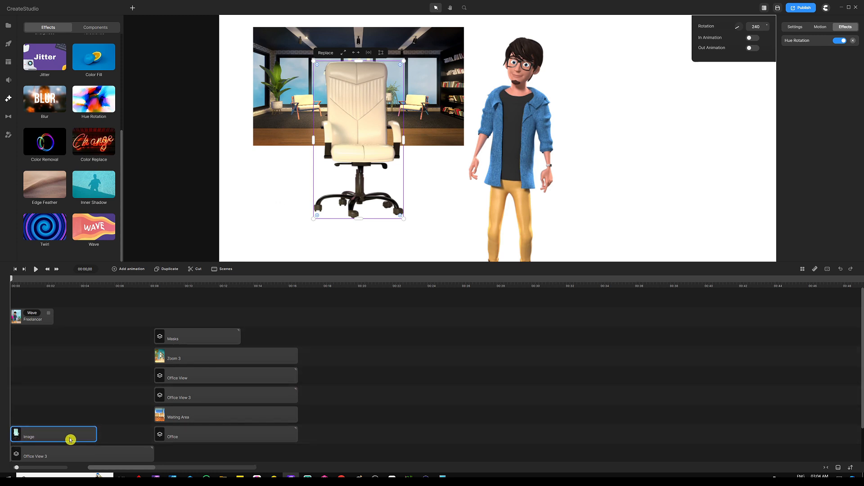
pyautogui.moveTo(95, 433); pyautogui.dragTo(153, 434)
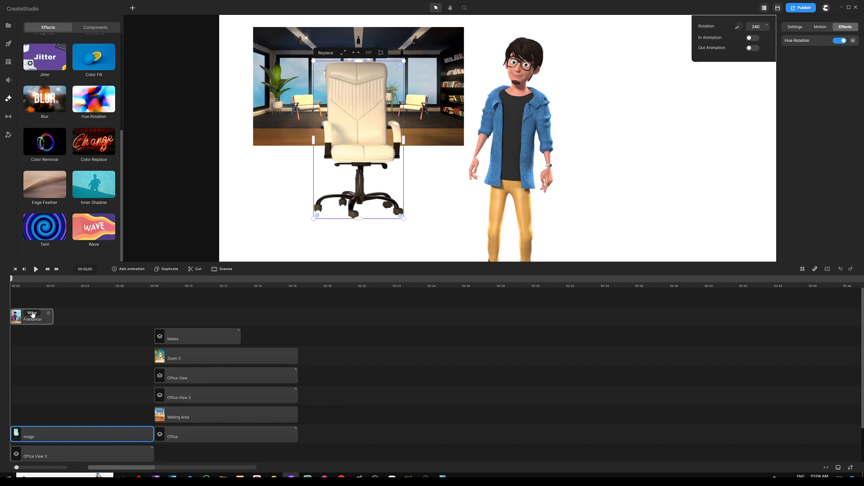
# Step: Move the Freelancer character closer to the chair and change its action to Idle
pyautogui.click(519, 93)
pyautogui.moveTo(520, 87); pyautogui.dragTo(452, 94)
pyautogui.click(824, 62)
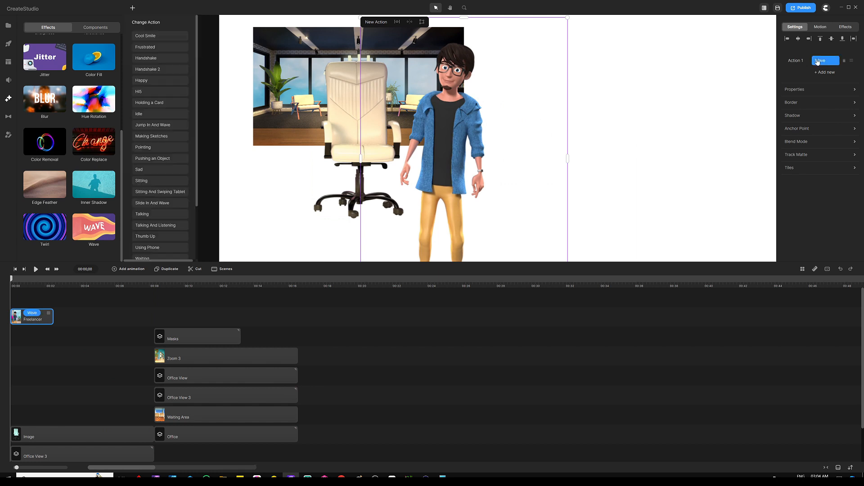
pyautogui.click(139, 115)
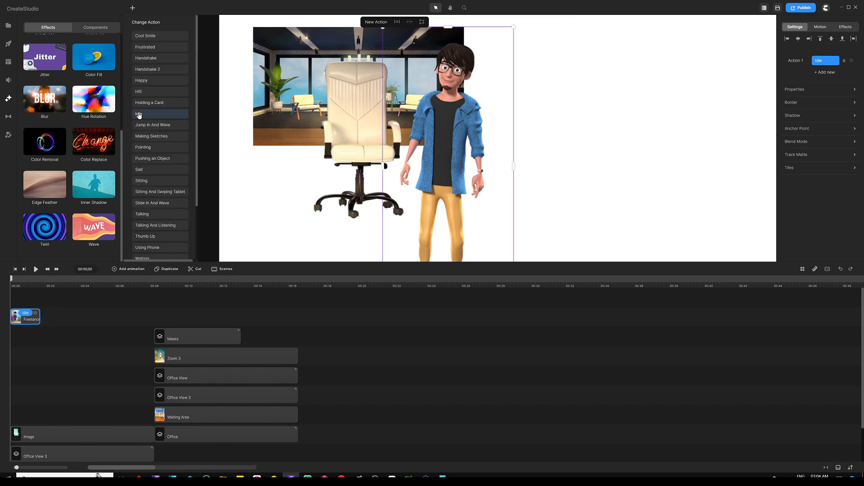
# Step: Move the Freelancer clip to the track directly above the chair clip and extend it to about 00:08
pyautogui.click(42, 316)
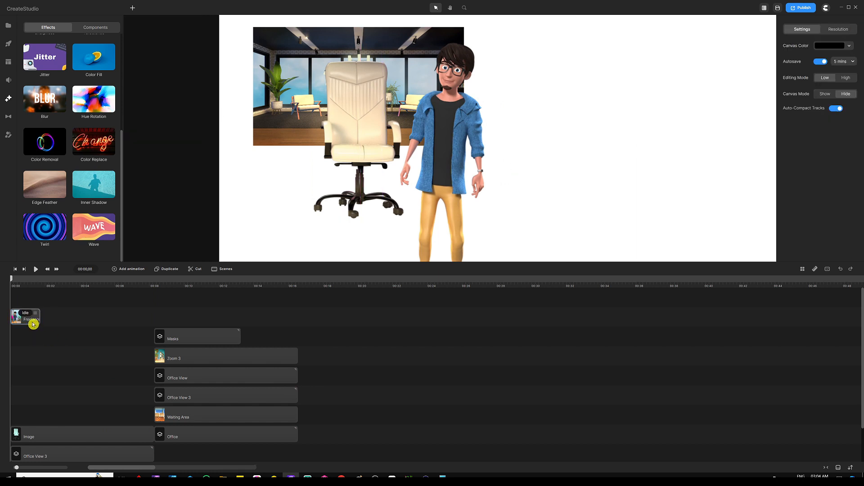
pyautogui.moveTo(33, 322); pyautogui.dragTo(151, 408)
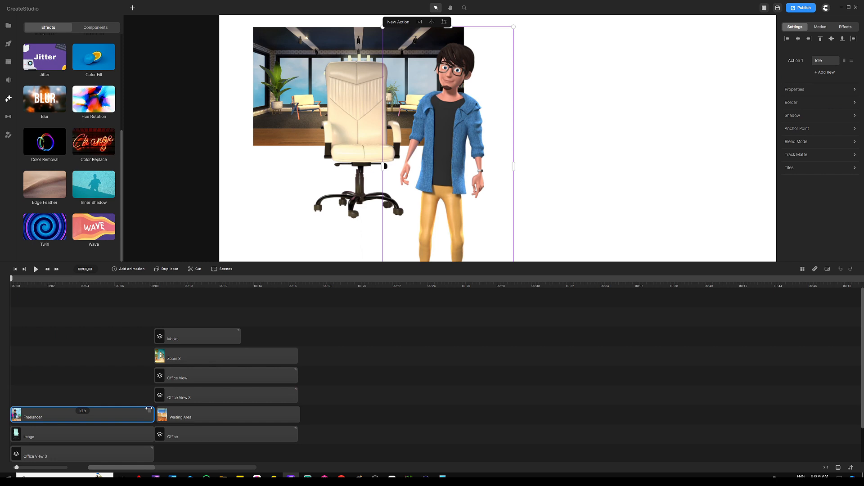
pyautogui.click(102, 378)
# Step: Scale the Freelancer down, position him in front of the office chair and flip him horizontally
pyautogui.click(423, 128)
pyautogui.moveTo(469, 110); pyautogui.dragTo(379, 115)
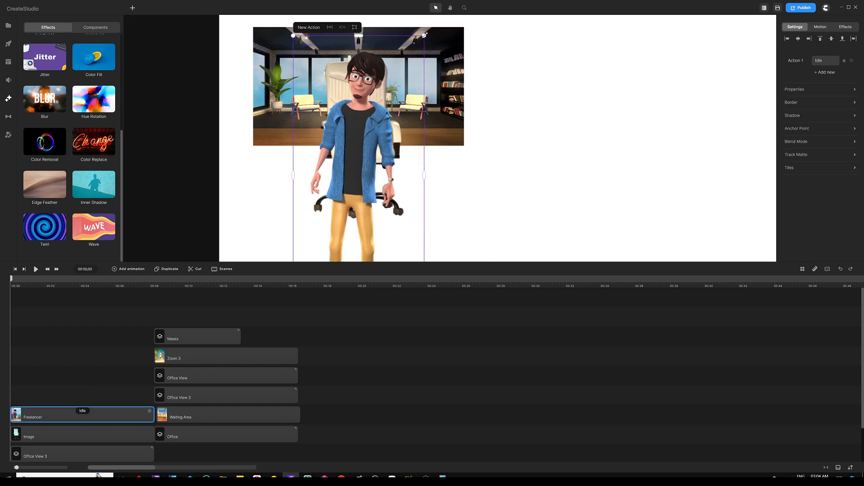
pyautogui.moveTo(424, 35); pyautogui.dragTo(397, 91)
pyautogui.moveTo(344, 161); pyautogui.dragTo(358, 90)
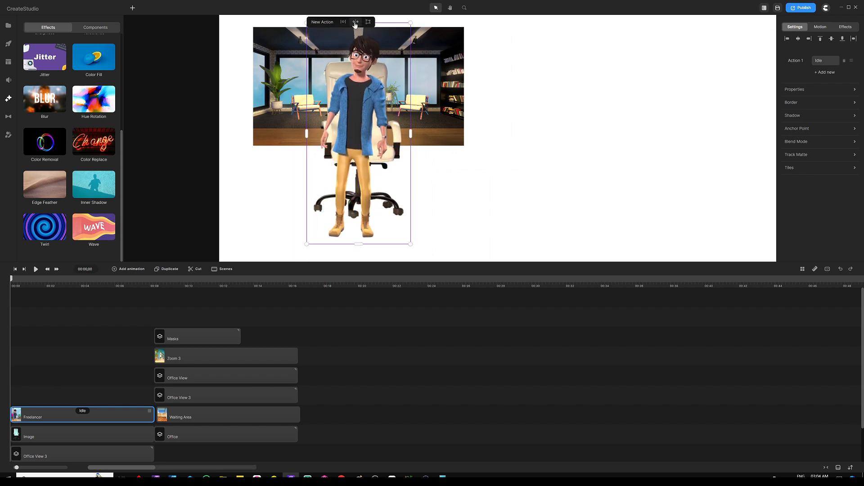
pyautogui.click(355, 23)
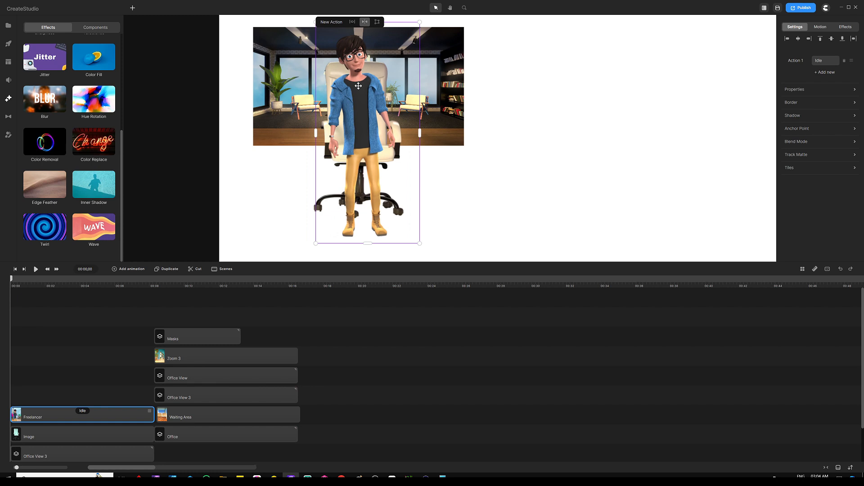
pyautogui.click(126, 335)
# Step: Ungroup the Masks clip and move the Mask 1 clip to 00:00
pyautogui.click(198, 339)
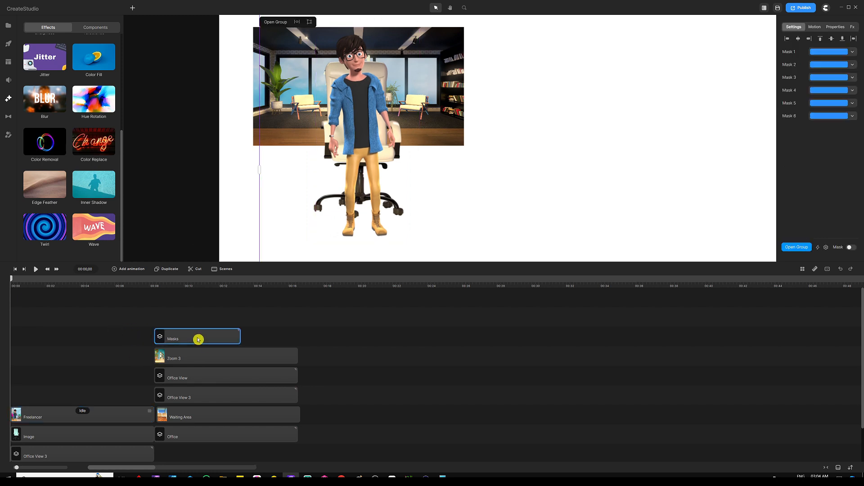
pyautogui.rightClick(198, 340)
pyautogui.click(223, 306)
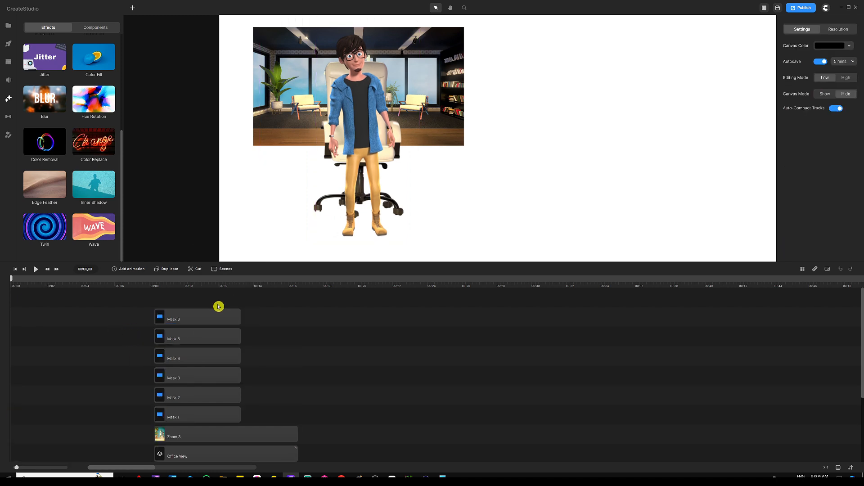
pyautogui.moveTo(193, 417); pyautogui.dragTo(51, 422)
# Step: Group the Freelancer, chair Image and lowest Office View 3 clips that start at 00:00
pyautogui.scroll(-2, 345, 219)
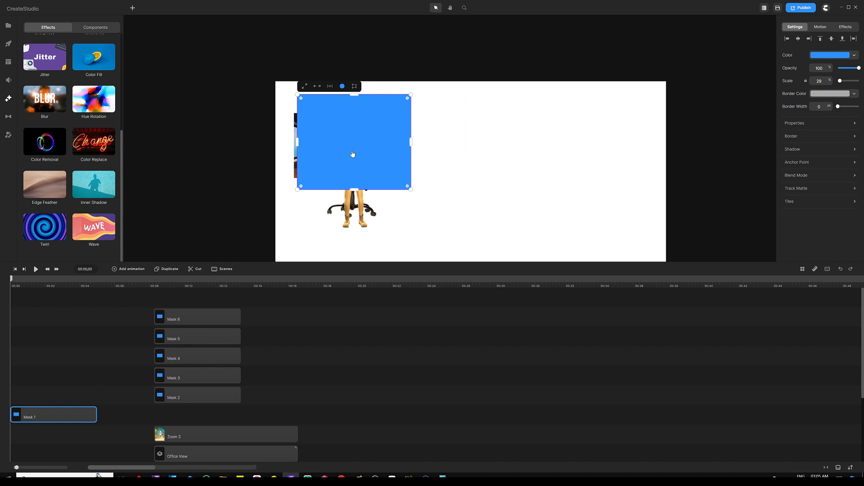
pyautogui.scroll(-3, 79, 349)
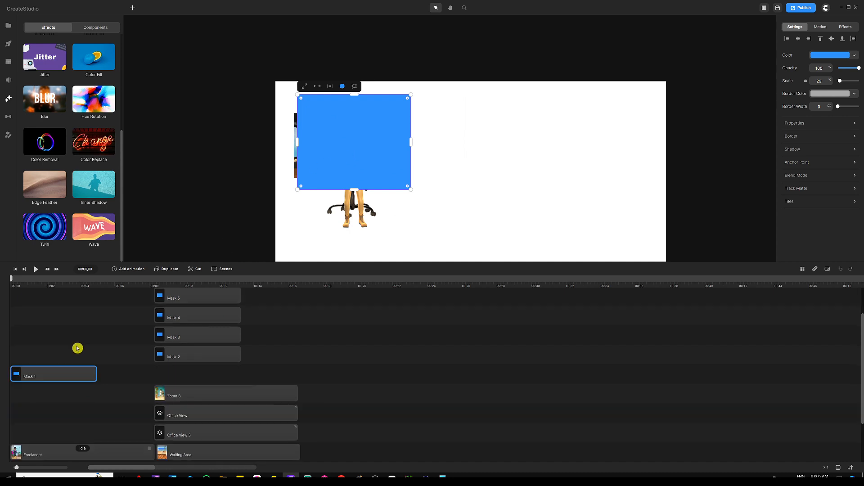
pyautogui.scroll(3, 148, 332)
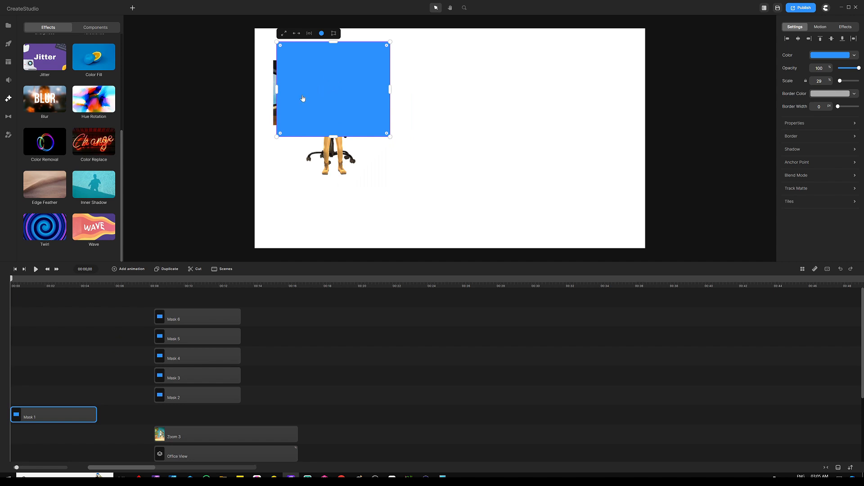
pyautogui.scroll(-3, 71, 382)
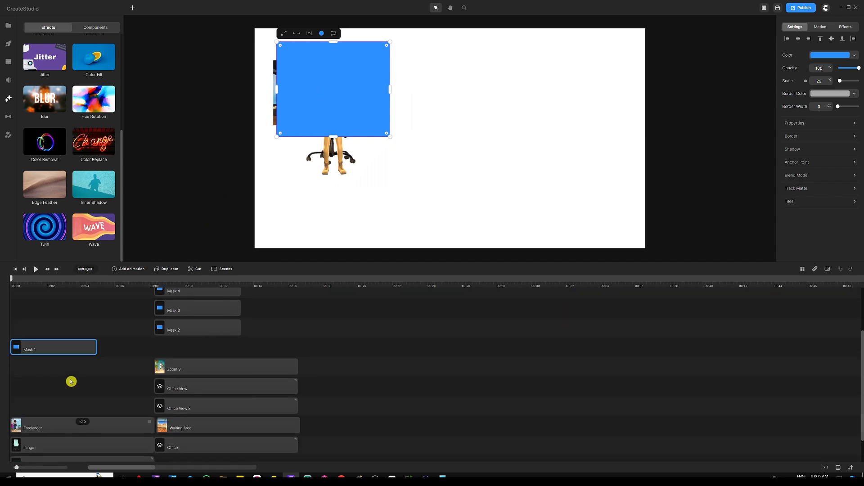
pyautogui.click(79, 388)
pyautogui.scroll(-2, 78, 388)
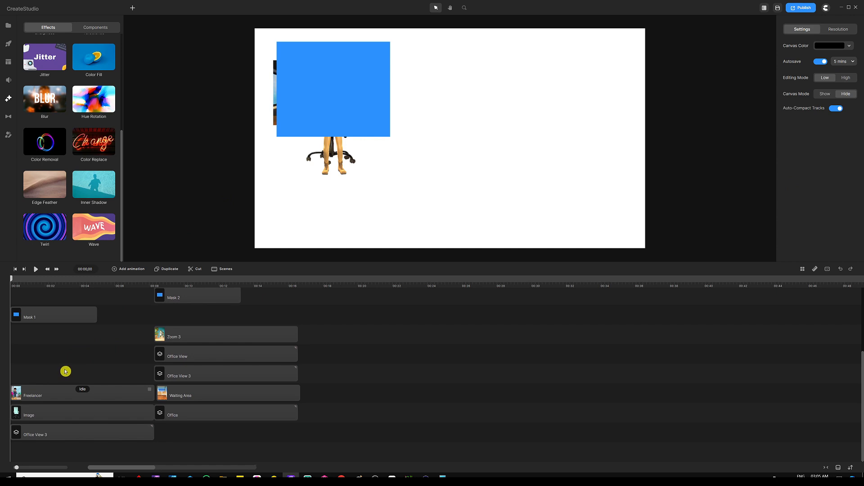
pyautogui.moveTo(65, 371); pyautogui.dragTo(47, 432)
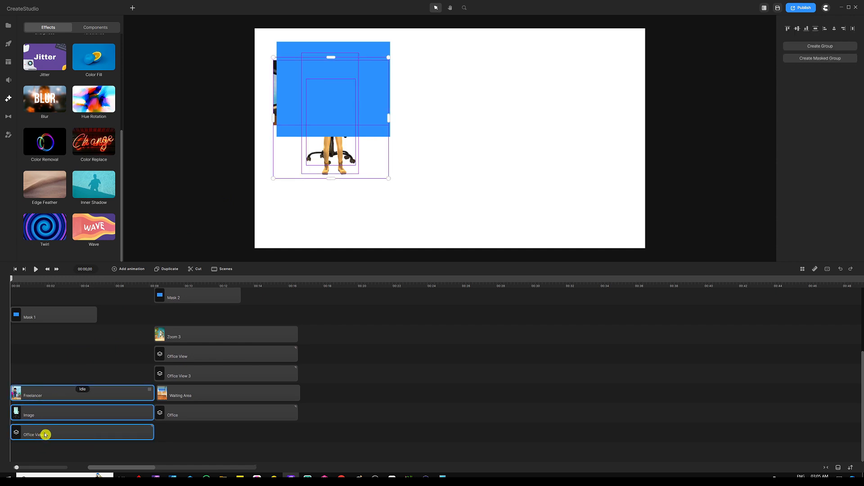
pyautogui.rightClick(47, 435)
pyautogui.click(60, 409)
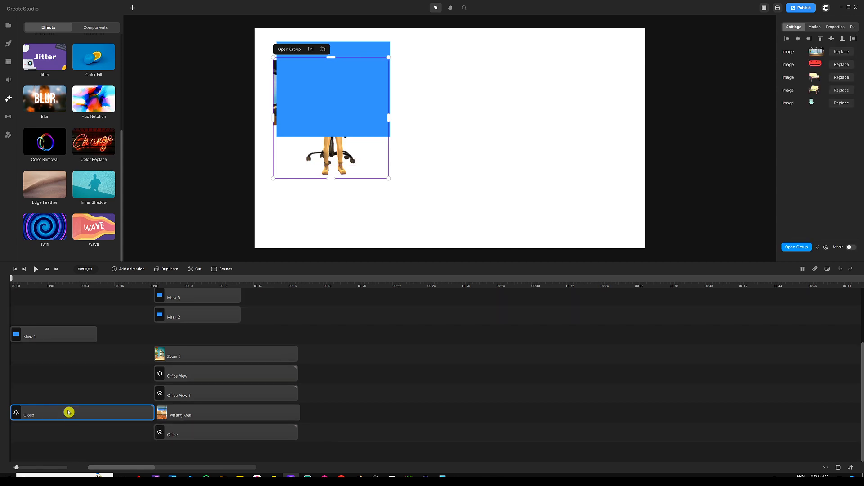
# Step: Rename the new group as "Screen 1" and select it
pyautogui.rightClick(69, 415)
pyautogui.click(93, 312)
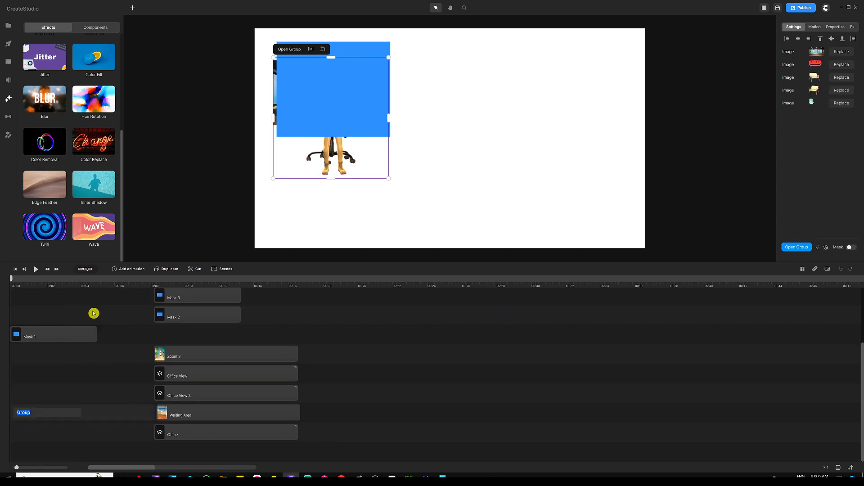
pyautogui.write('Screen 1')
pyautogui.press('Return')
pyautogui.click(122, 376)
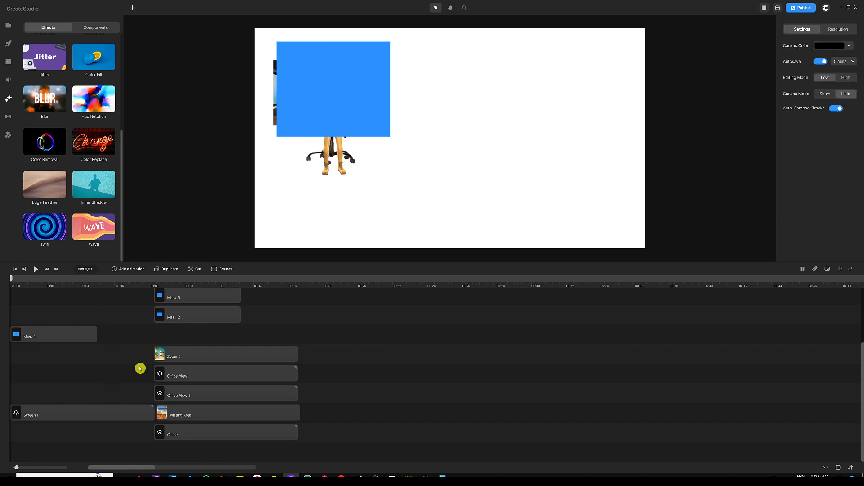
pyautogui.click(120, 408)
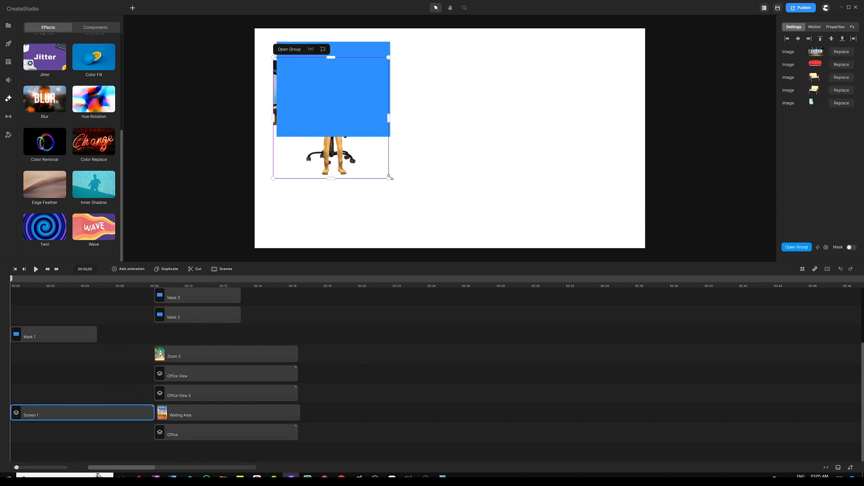
# Step: Lower the Mask 1 opacity to 41%, then enlarge and reposition the Screen 1 group so the character's upper body fills the mask
pyautogui.click(68, 335)
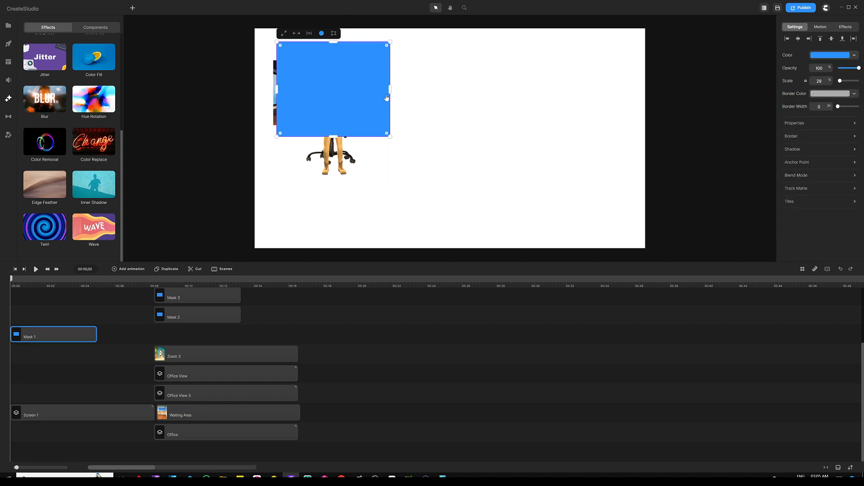
pyautogui.click(847, 73)
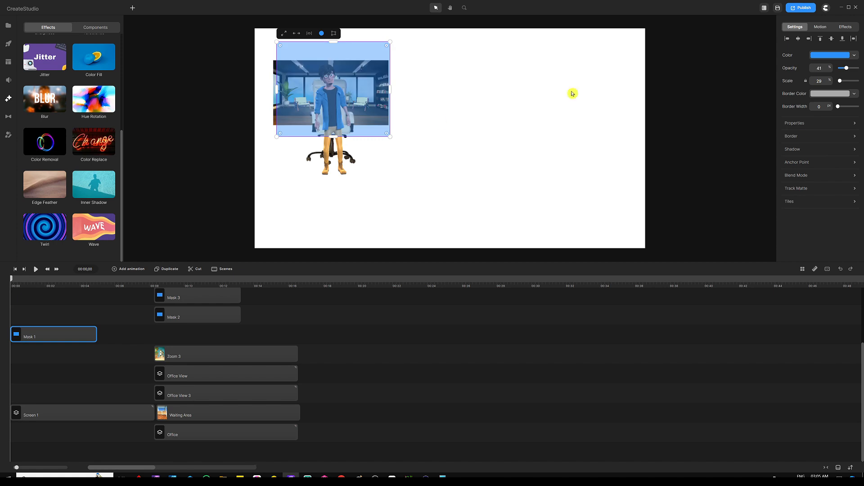
pyautogui.click(87, 415)
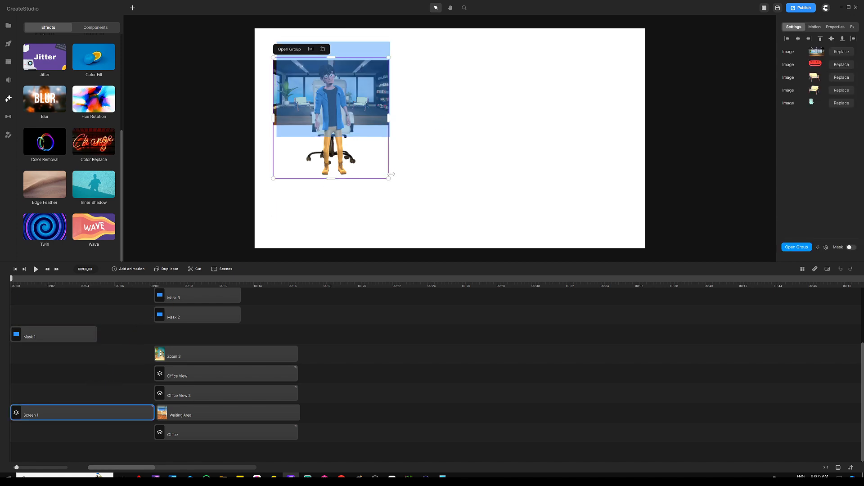
pyautogui.moveTo(388, 180); pyautogui.dragTo(472, 285)
pyautogui.click(59, 285)
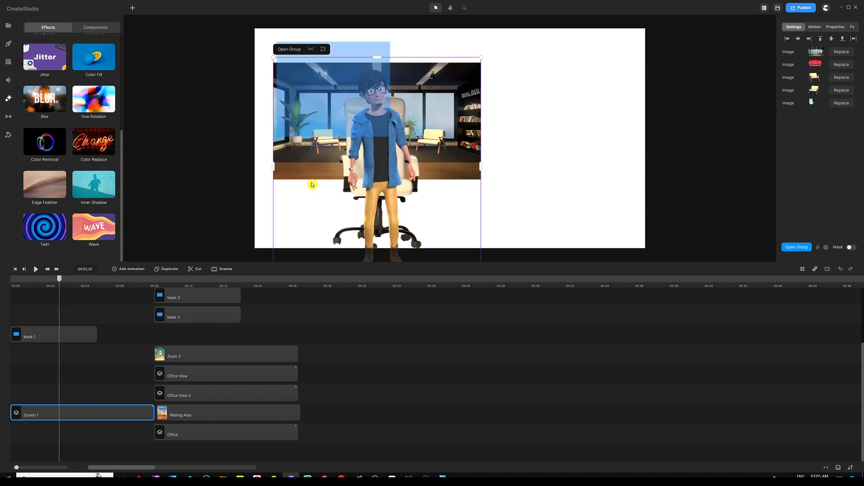
pyautogui.moveTo(466, 137); pyautogui.dragTo(420, 115)
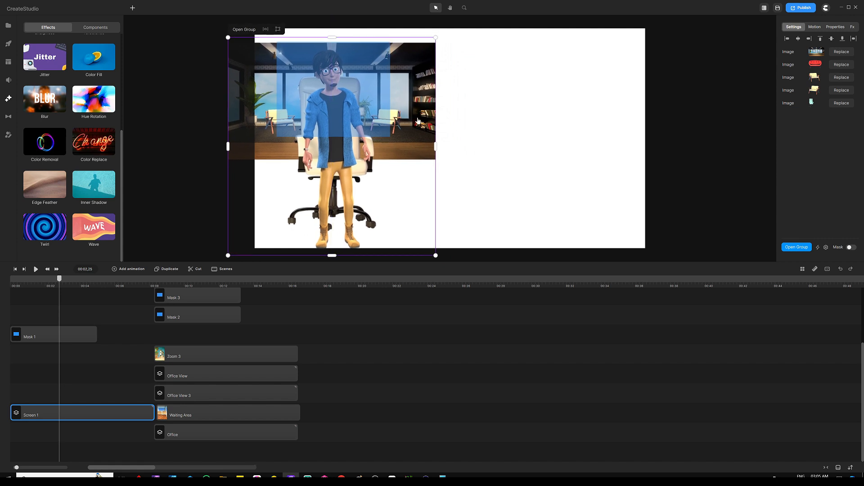
# Step: Restore Mask 1 to full opacity and create a masked group from the Mask 1 and Screen 1 clips
pyautogui.click(70, 337)
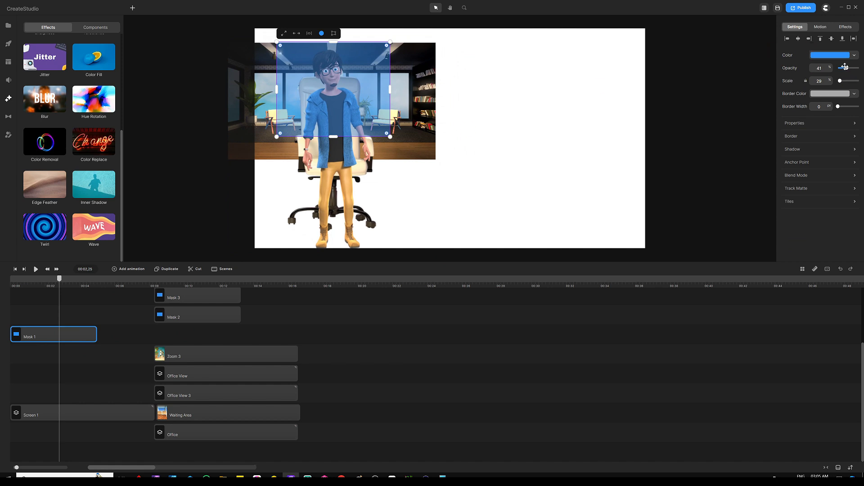
pyautogui.moveTo(845, 66); pyautogui.dragTo(862, 67)
pyautogui.click(125, 353)
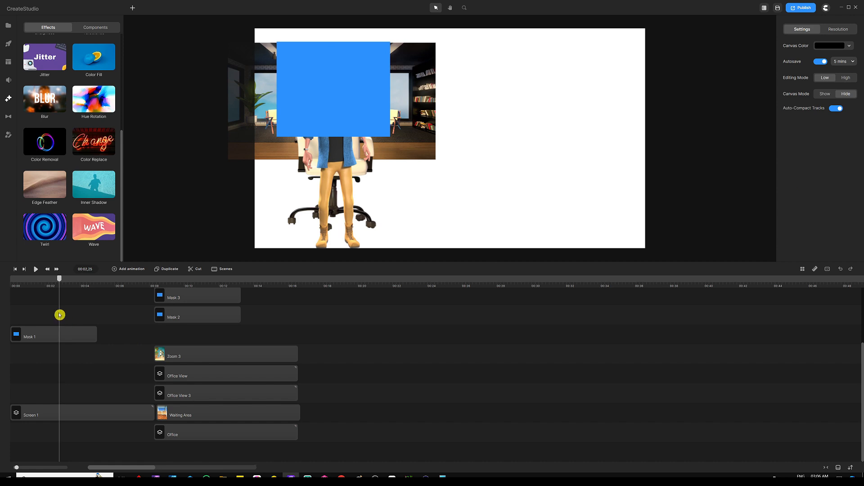
pyautogui.moveTo(59, 313); pyautogui.dragTo(36, 426)
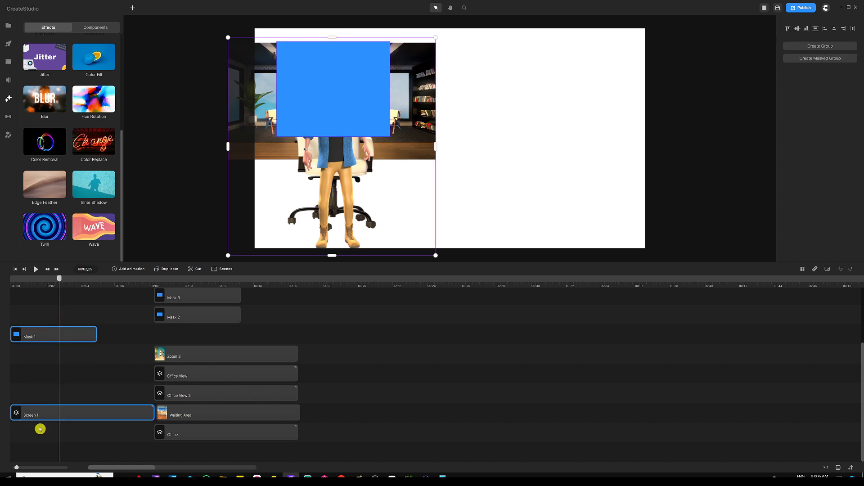
pyautogui.rightClick(37, 411)
pyautogui.click(58, 370)
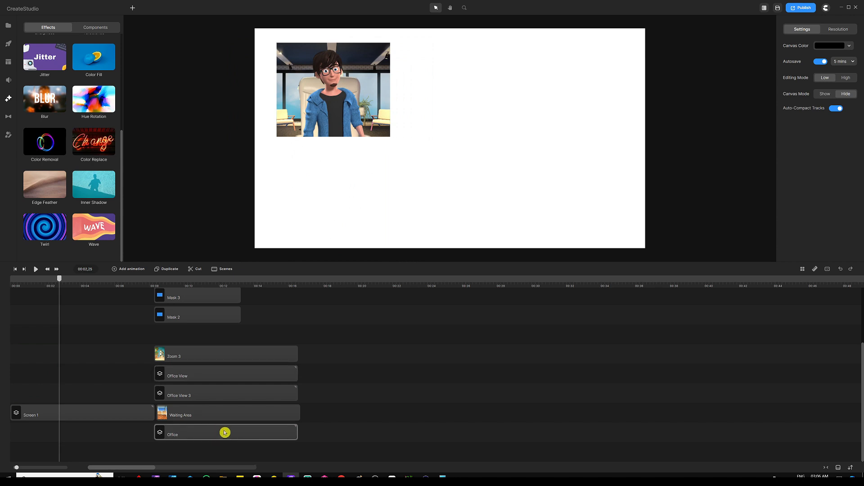
# Step: Shift the Zoom 3, Office View, Office View 3 and Waiting Area clips later and move the Office clip to 00:00 directly above Screen 1
pyautogui.moveTo(223, 432); pyautogui.dragTo(74, 393)
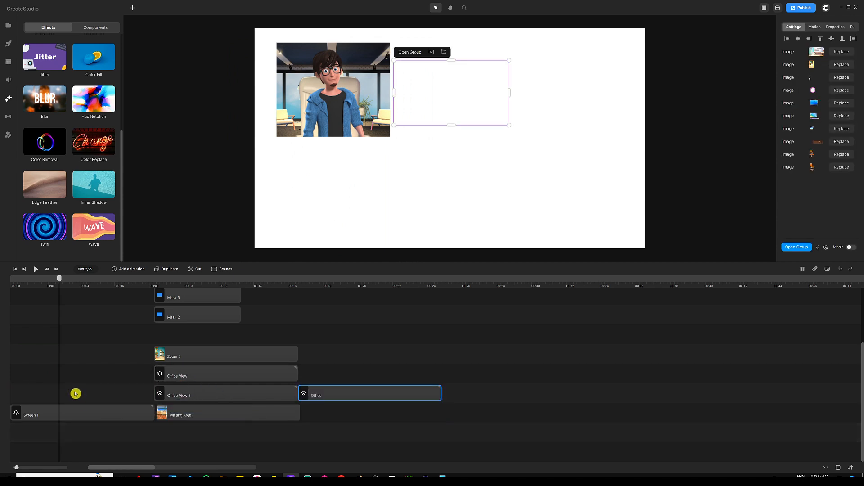
pyautogui.moveTo(349, 394); pyautogui.dragTo(73, 391)
pyautogui.click(334, 348)
pyautogui.moveTo(273, 335); pyautogui.dragTo(360, 358)
pyautogui.moveTo(372, 395); pyautogui.dragTo(64, 393)
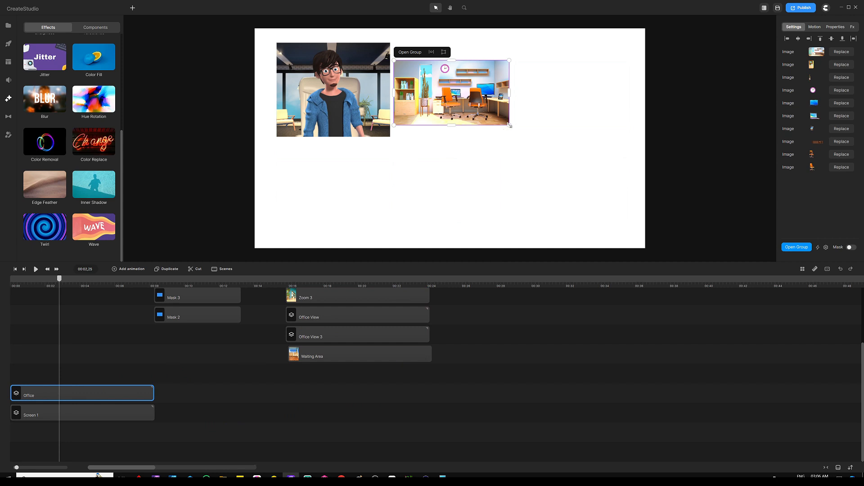
# Step: Enlarge the Office group on the canvas and position it over the upper middle screen area, overlapping Screen 1's edge
pyautogui.moveTo(509, 125); pyautogui.dragTo(582, 189)
pyautogui.moveTo(474, 125); pyautogui.dragTo(440, 99)
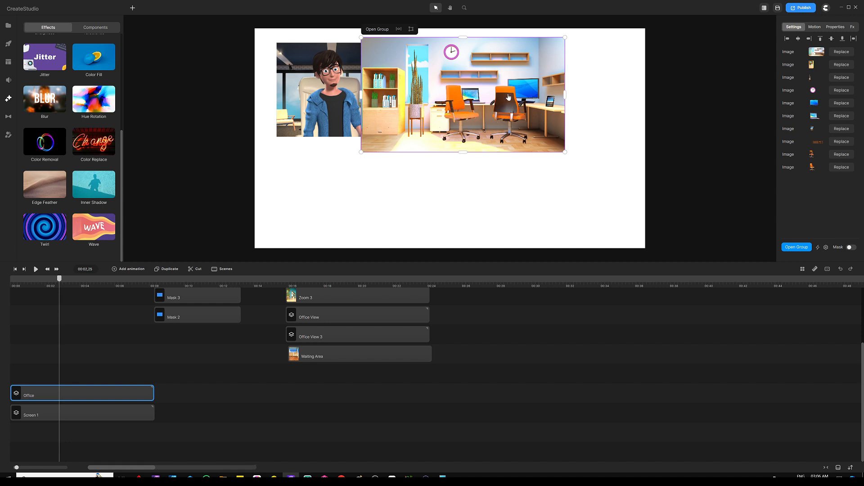
# Step: Delete both orange chairs and the laptop inside the Office group and return to the main timeline
pyautogui.click(380, 29)
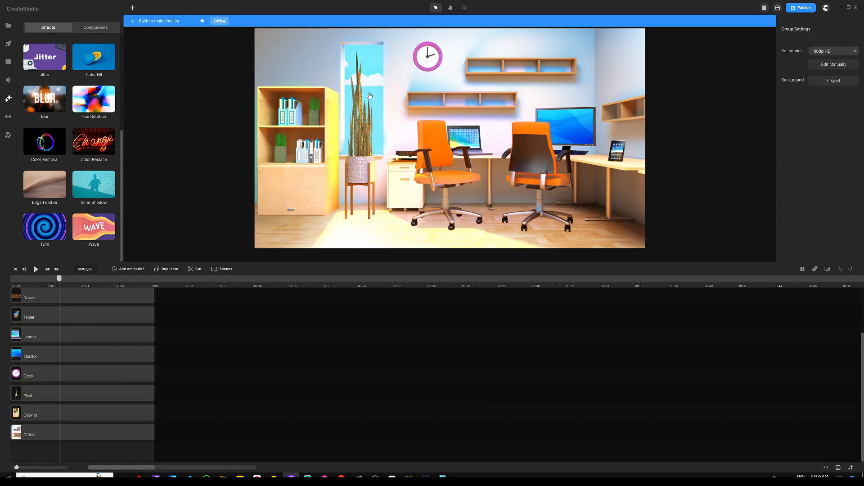
pyautogui.click(439, 153)
pyautogui.press('Delete')
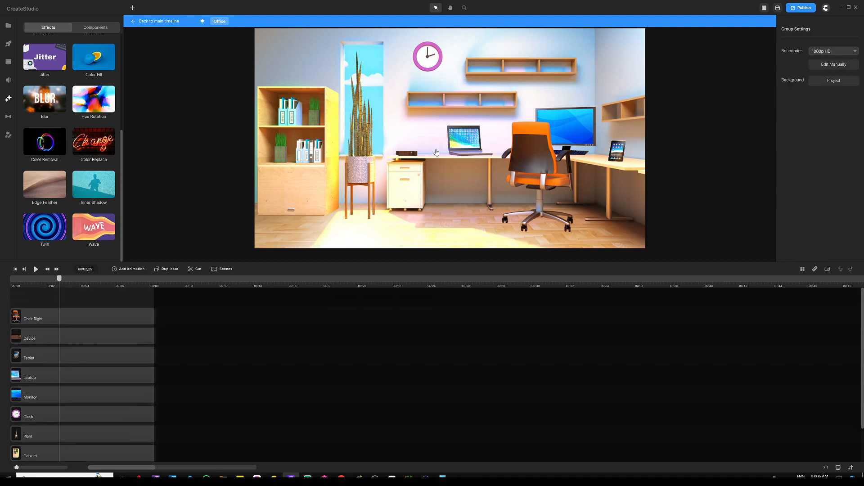
pyautogui.click(461, 142)
pyautogui.press('Delete')
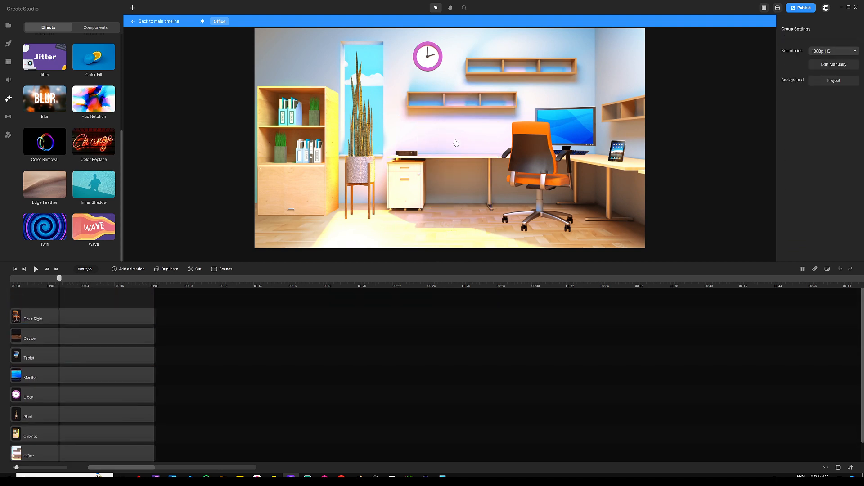
pyautogui.click(530, 156)
pyautogui.press('Delete')
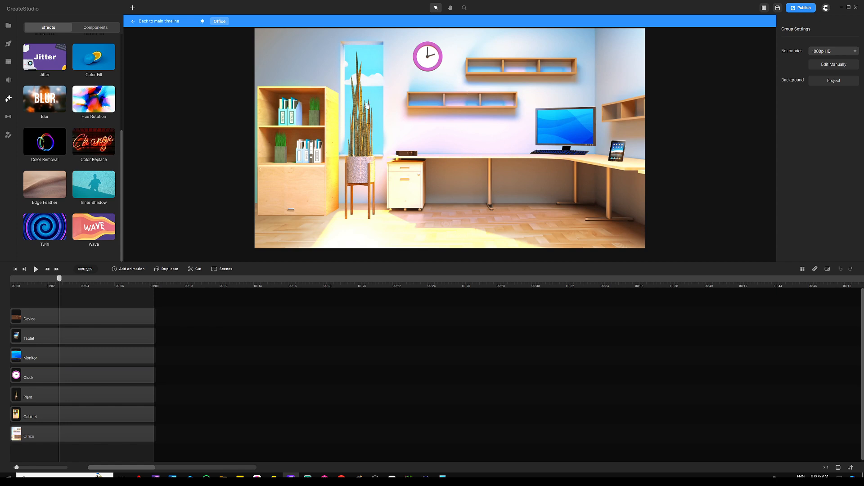
pyautogui.click(178, 22)
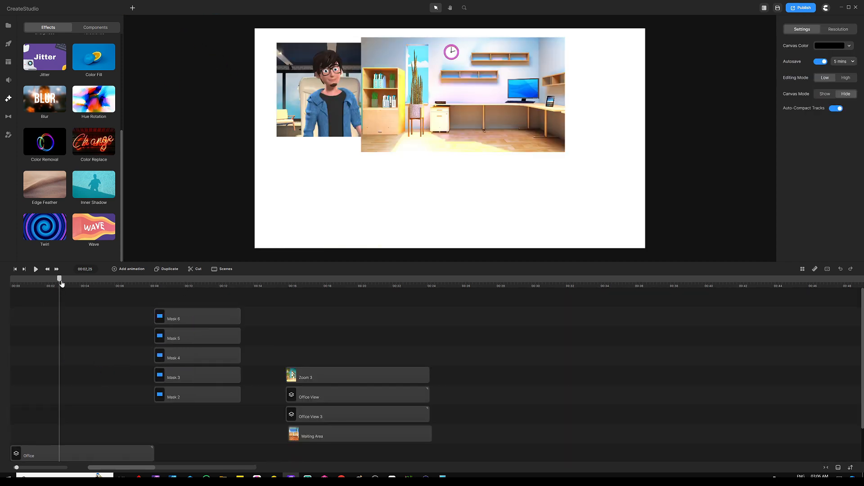
# Step: Search the 3D characters for "teacher" and place Teacher Lady on the Office scene, starting at 00:00
pyautogui.moveTo(62, 283); pyautogui.dragTo(1, 282)
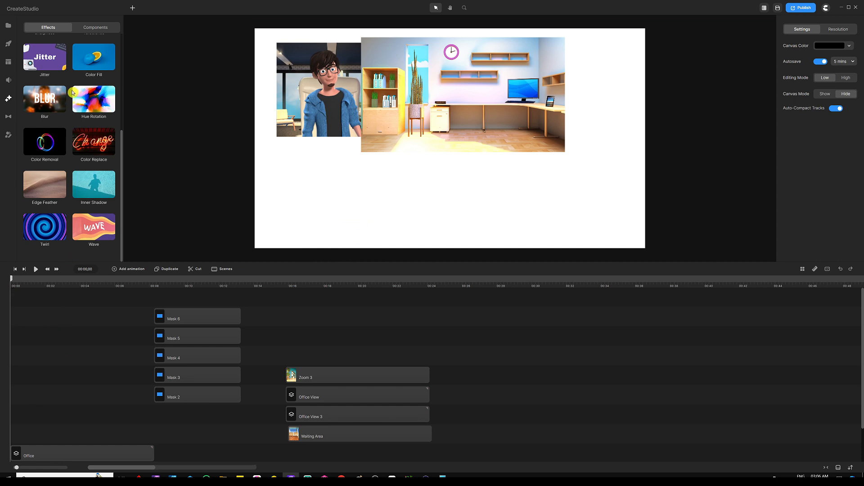
pyautogui.click(8, 44)
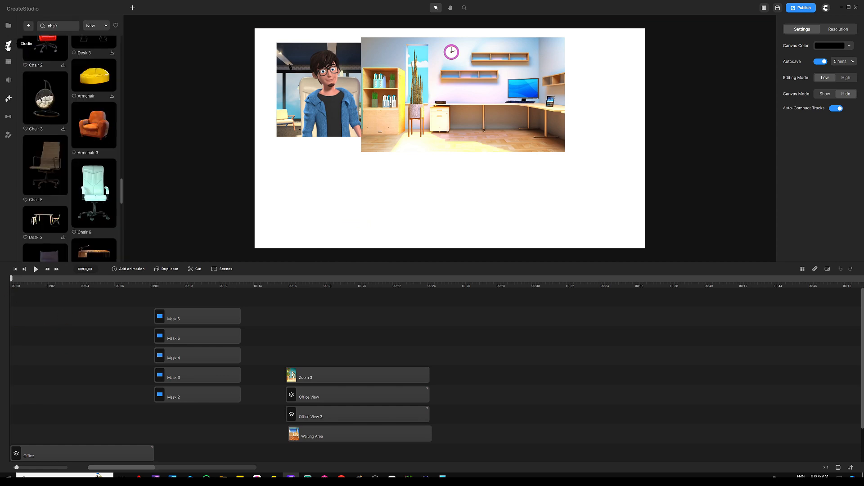
pyautogui.click(28, 25)
pyautogui.click(76, 78)
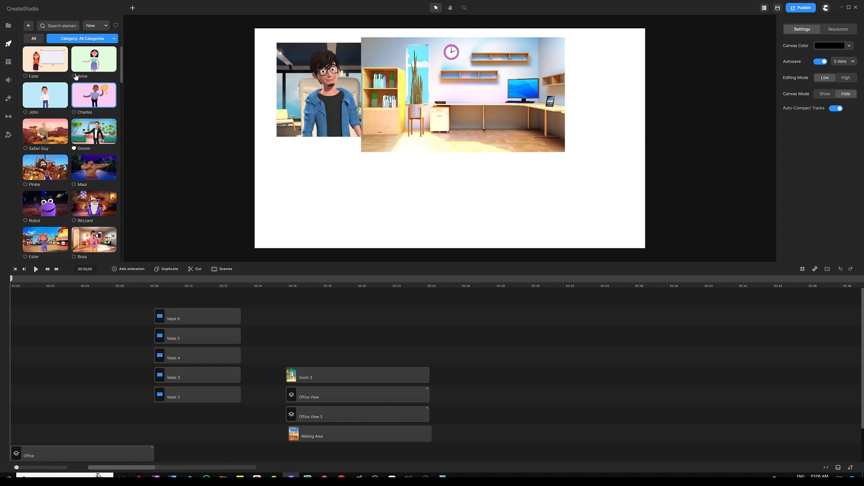
pyautogui.click(81, 38)
pyautogui.click(58, 63)
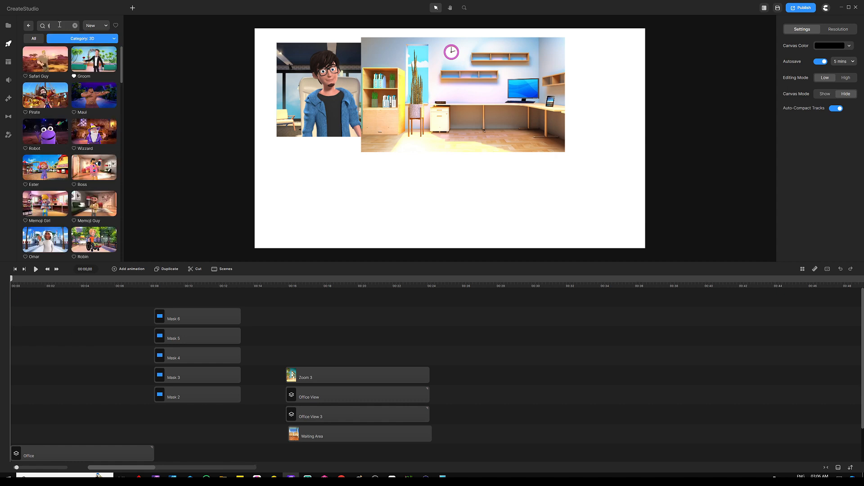
pyautogui.click(59, 24)
pyautogui.write('tee')
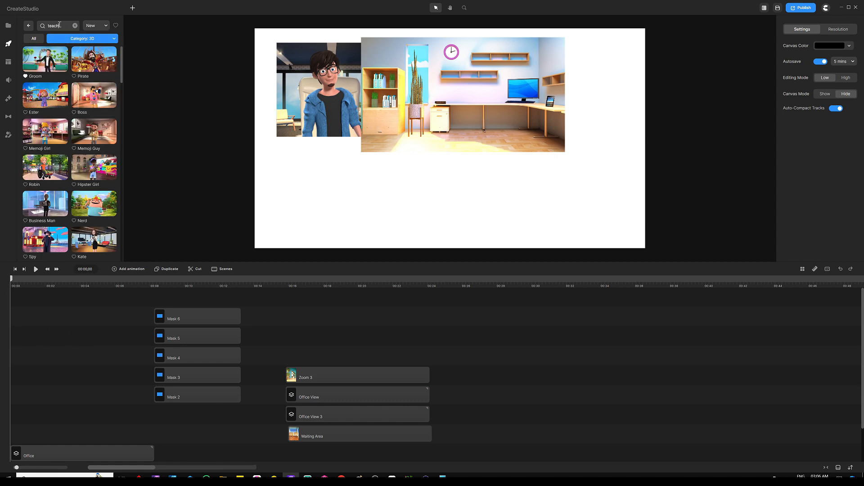
pyautogui.write('cher')
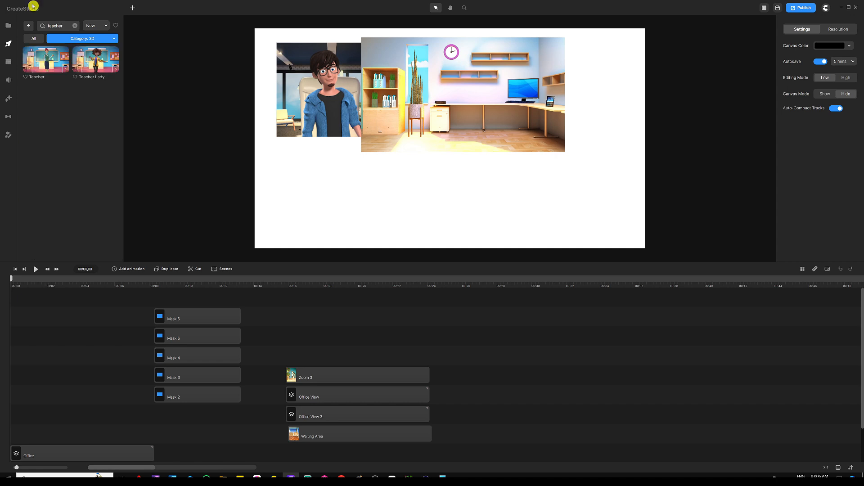
pyautogui.moveTo(95, 59); pyautogui.dragTo(405, 135)
pyautogui.moveTo(446, 111)
pyautogui.mouseDown()
pyautogui.moveTo(468, 114)
pyautogui.moveTo(444, 116)
pyautogui.moveTo(445, 103)
pyautogui.mouseUp()
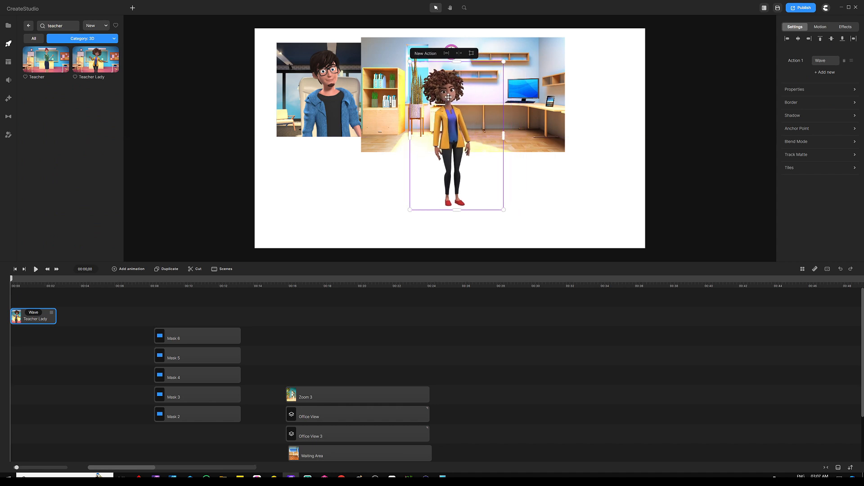
# Step: Add the dark office chair from the project media, layer it beneath Teacher Lady and scale it to 41% behind her
pyautogui.click(15, 40)
pyautogui.click(8, 25)
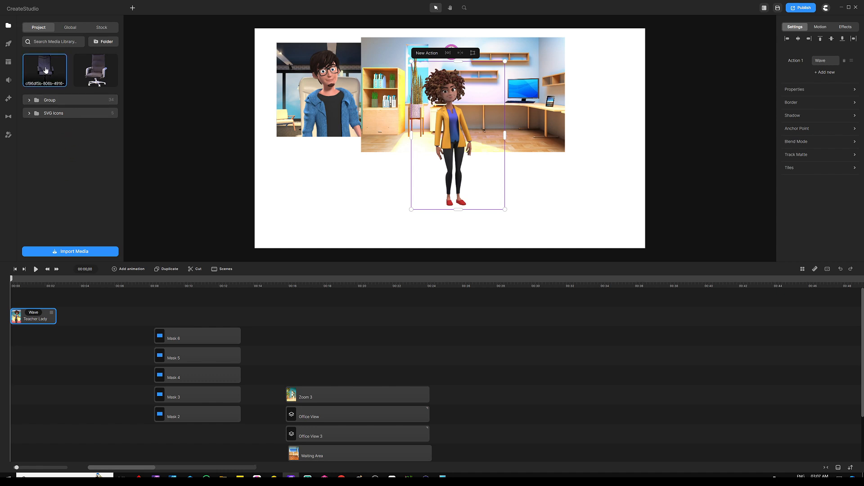
pyautogui.moveTo(45, 70); pyautogui.dragTo(381, 116)
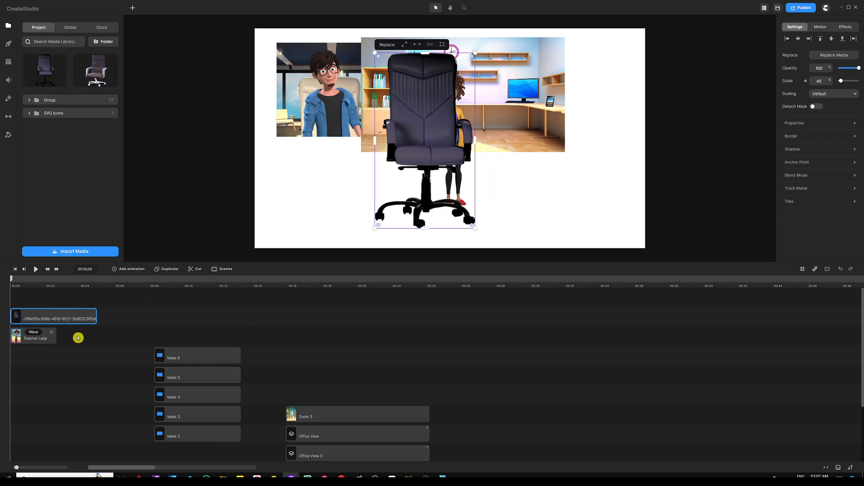
pyautogui.moveTo(77, 323); pyautogui.dragTo(69, 352)
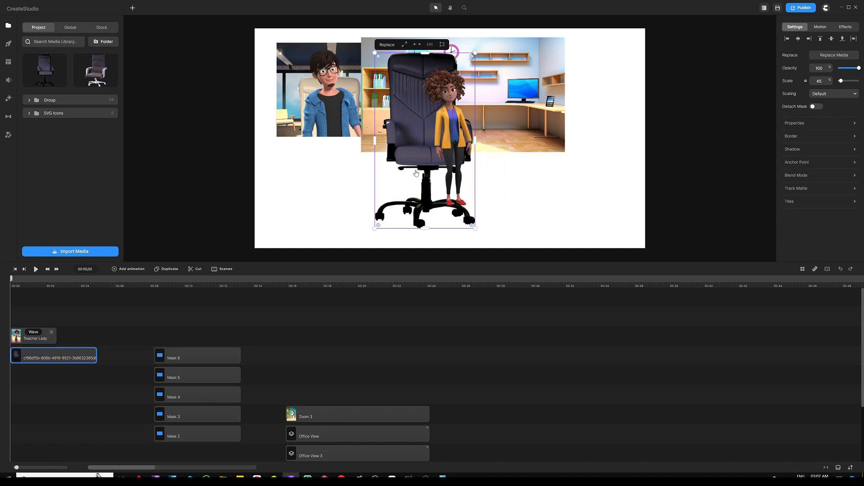
pyautogui.moveTo(411, 127); pyautogui.dragTo(445, 154)
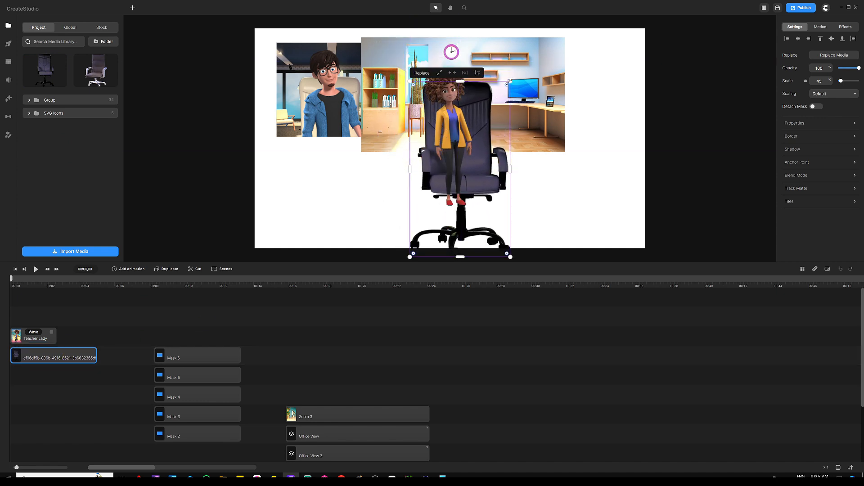
pyautogui.moveTo(509, 82); pyautogui.dragTo(479, 136)
# Step: Enlarge Teacher Lady and position her in front of the dark office chair, with her head above its backrest
pyautogui.click(479, 94)
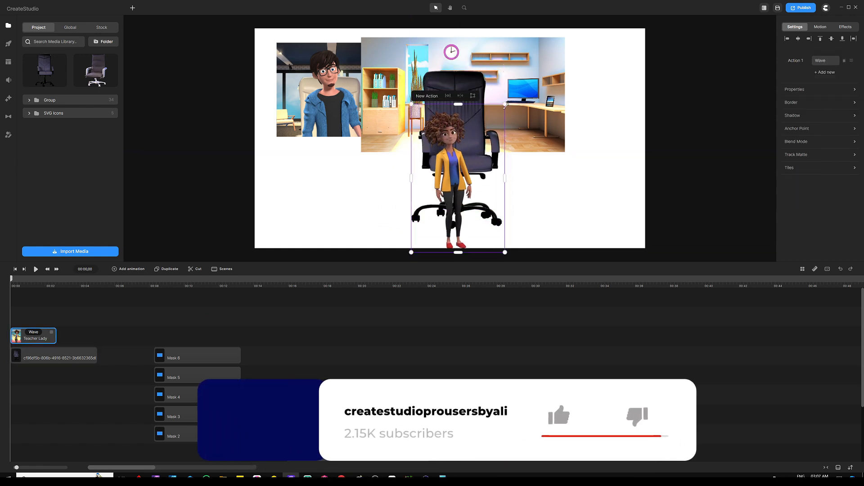
pyautogui.moveTo(505, 105); pyautogui.dragTo(547, 39)
pyautogui.moveTo(482, 144); pyautogui.dragTo(471, 130)
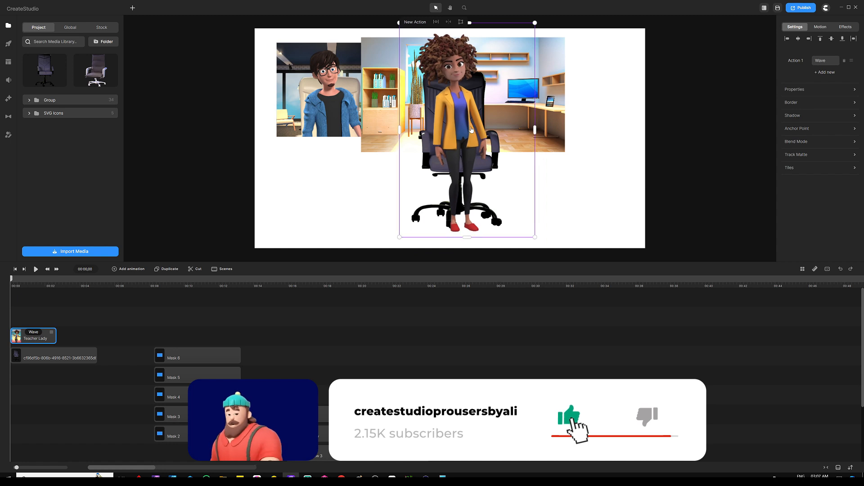
# Step: Scale the dark office chair down to 34% and nudge it down and sideways behind Teacher Lady
pyautogui.click(71, 355)
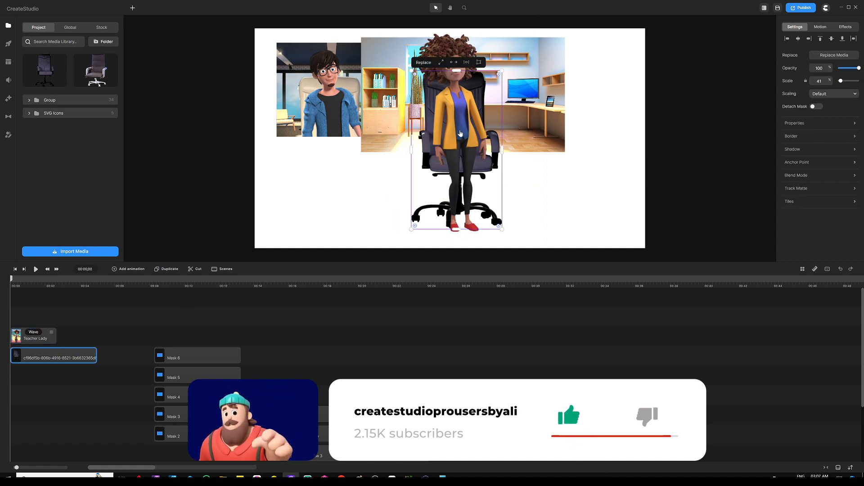
pyautogui.moveTo(411, 229); pyautogui.dragTo(419, 195)
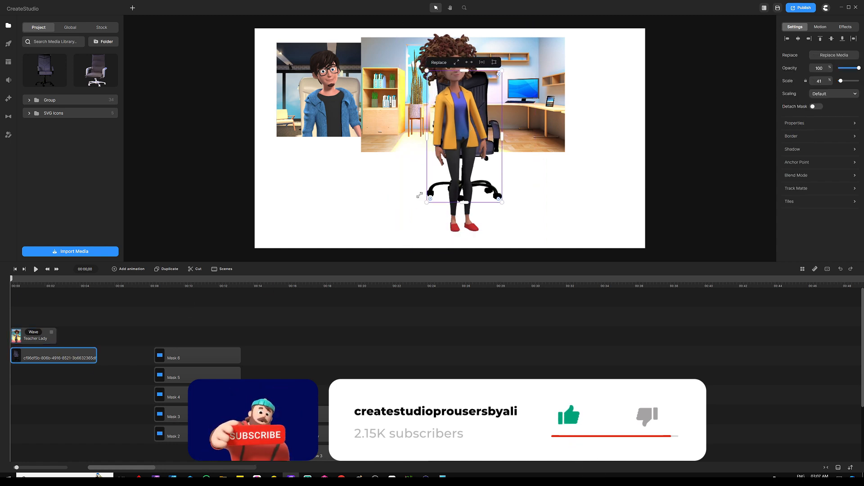
pyautogui.press('Down')
pyautogui.press('Down')
pyautogui.press('Down')
pyautogui.press('Down')
pyautogui.press('Left')
pyautogui.press('Left')
pyautogui.press('Left')
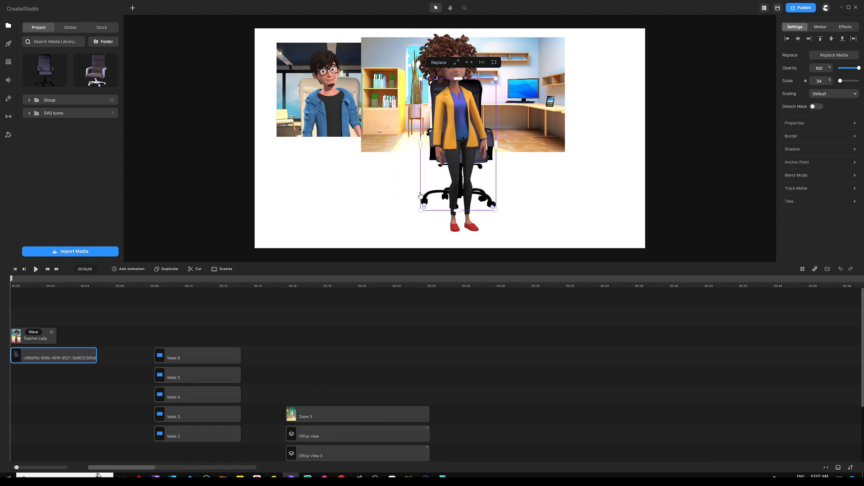
pyautogui.press('Down')
pyautogui.press('Left')
pyautogui.press('Left')
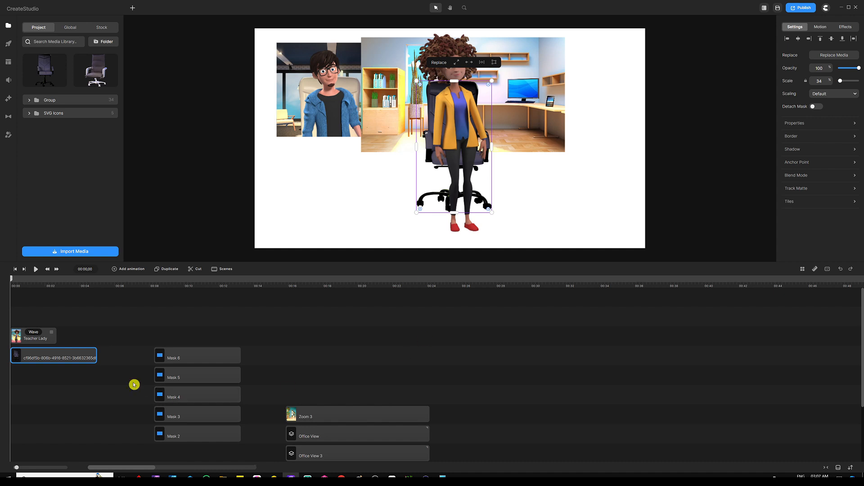
# Step: Move the dark chair's clip directly above the Office clip and extend it to the Office clip's length
pyautogui.scroll(-3, 112, 381)
pyautogui.moveTo(76, 294); pyautogui.dragTo(153, 406)
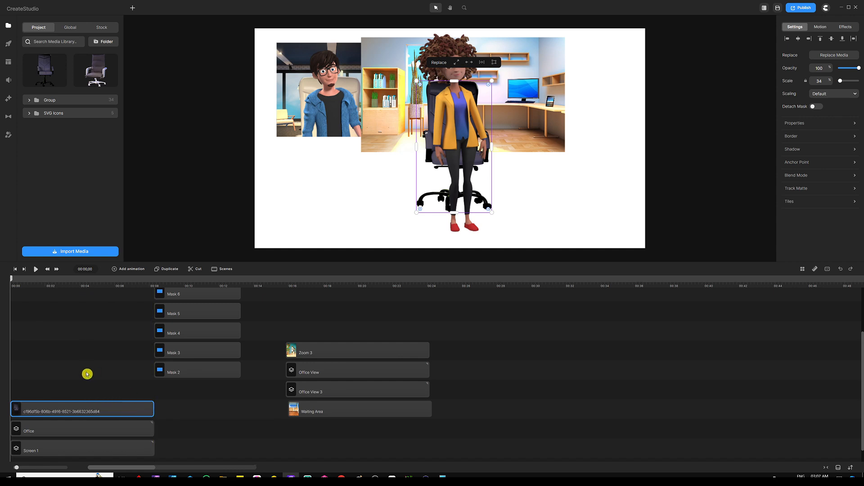
# Step: Move the Teacher Lady clip to the track directly above the dark office chair's clip, at the start of the timeline
pyautogui.scroll(3, 81, 376)
pyautogui.moveTo(43, 343); pyautogui.dragTo(39, 381)
pyautogui.scroll(-3, 59, 365)
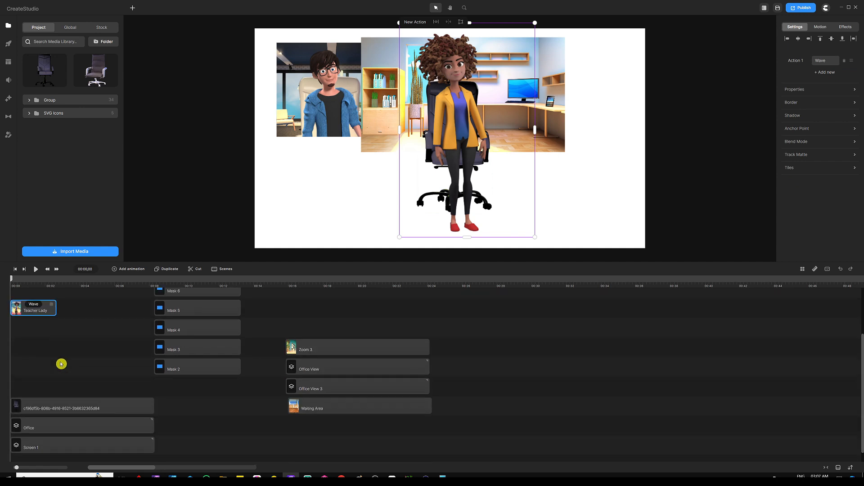
pyautogui.moveTo(40, 317); pyautogui.dragTo(33, 385)
# Step: Change Teacher Lady's action to Idle and extend her clip to the length of the chair and Office clips
pyautogui.click(33, 383)
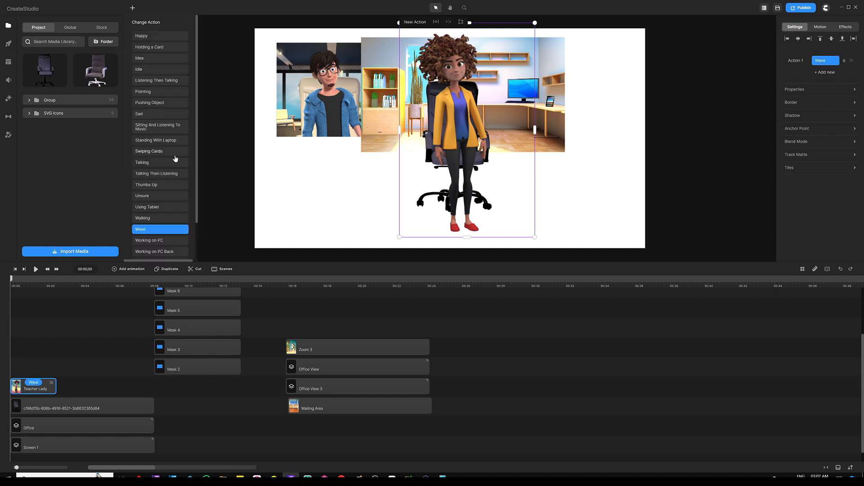
pyautogui.click(139, 70)
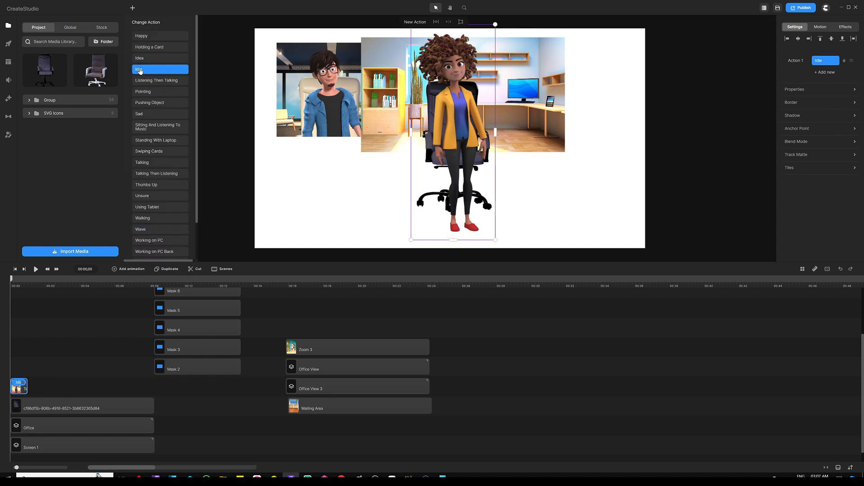
pyautogui.moveTo(49, 284); pyautogui.dragTo(102, 283)
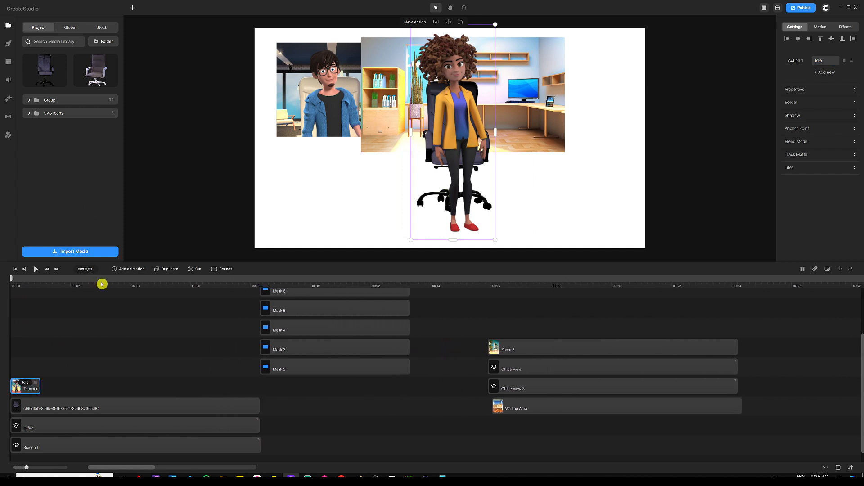
pyautogui.moveTo(39, 386); pyautogui.dragTo(265, 382)
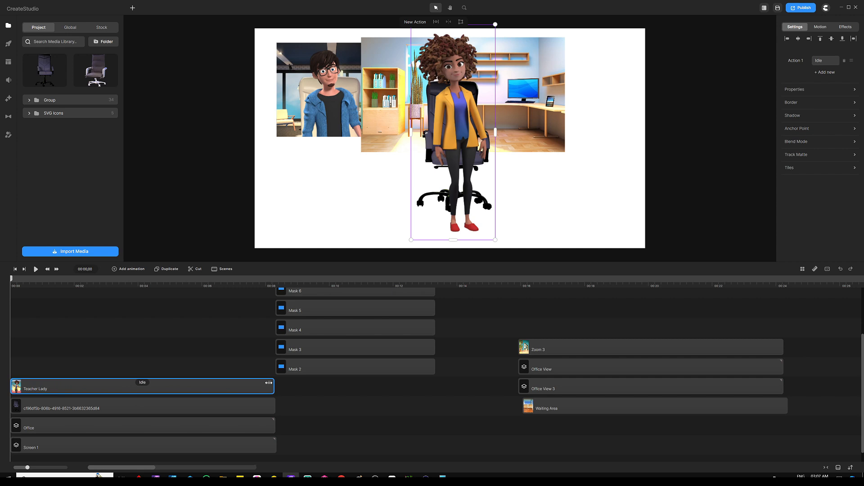
pyautogui.click(163, 343)
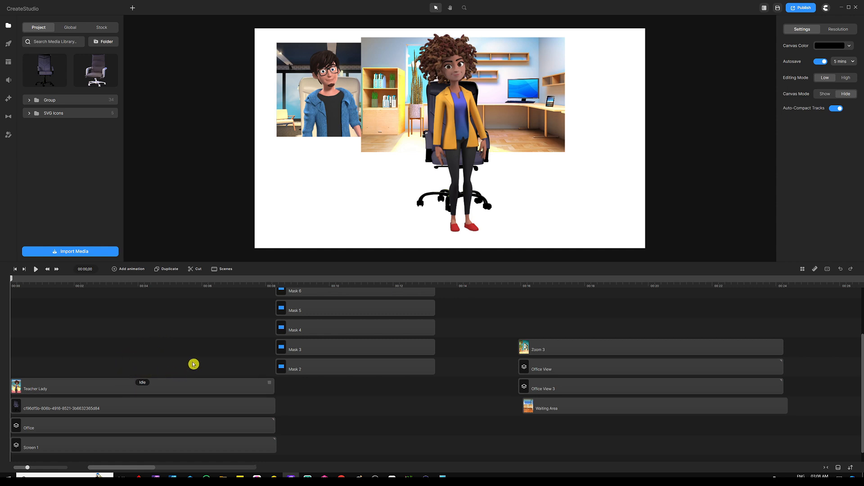
# Step: Nudge Teacher Lady slightly down in front of the dark chair, and group her with the chair and Office layers
pyautogui.click(454, 103)
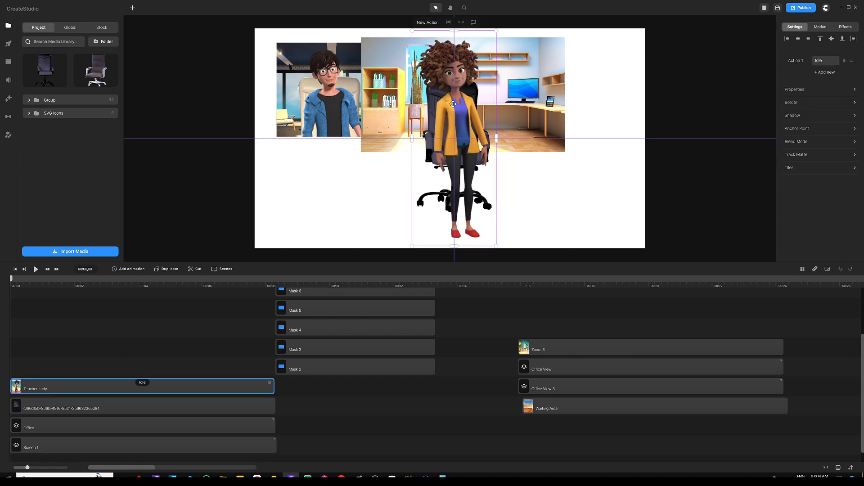
pyautogui.click(193, 347)
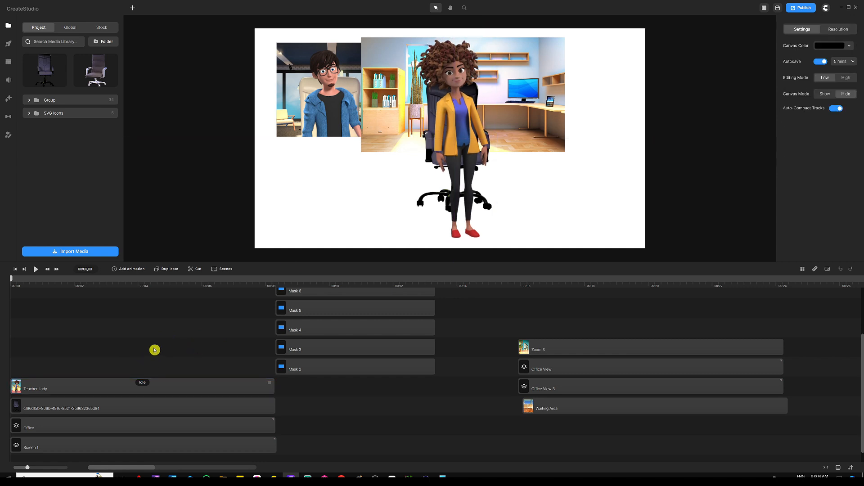
pyautogui.moveTo(153, 349); pyautogui.dragTo(91, 435)
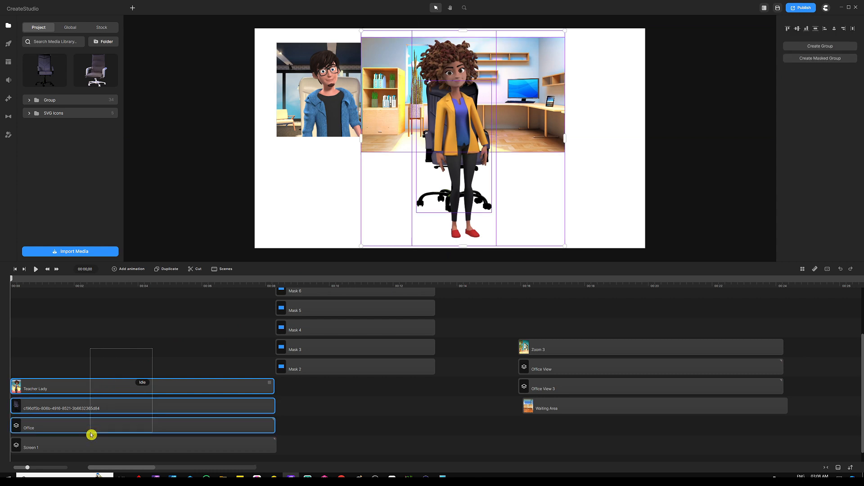
pyautogui.rightClick(92, 429)
pyautogui.click(111, 397)
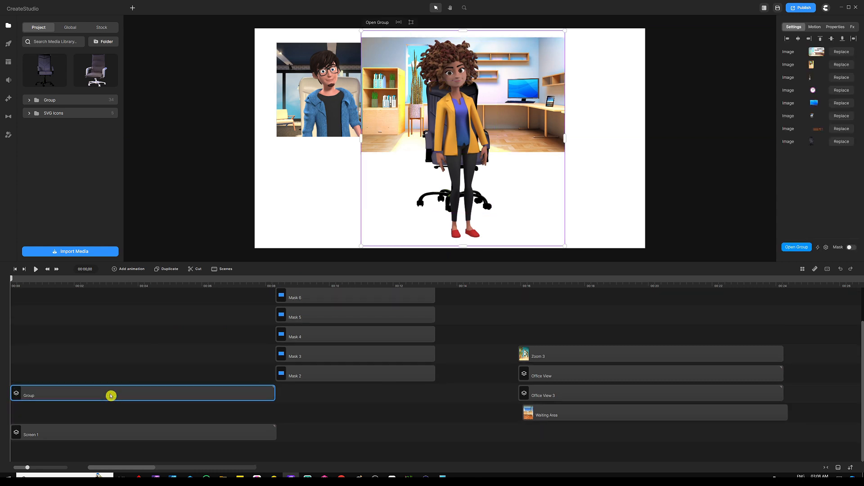
# Step: Rename the new Teacher Lady group as Screen 2
pyautogui.rightClick(111, 397)
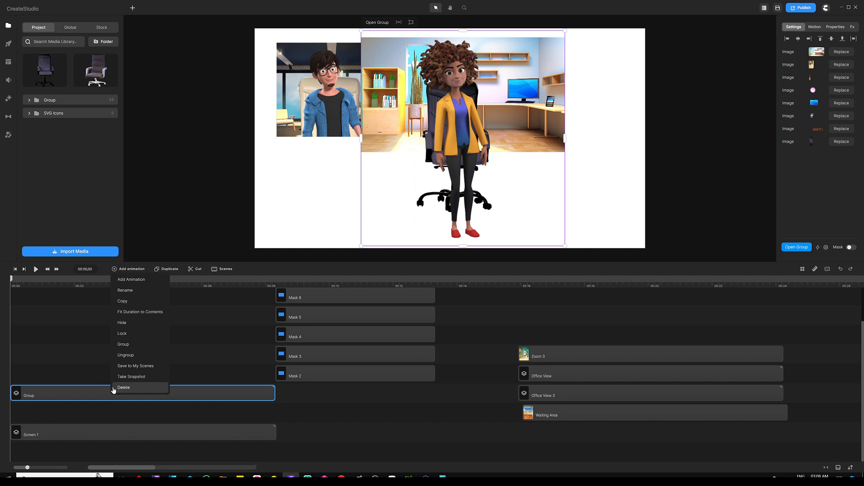
pyautogui.click(135, 293)
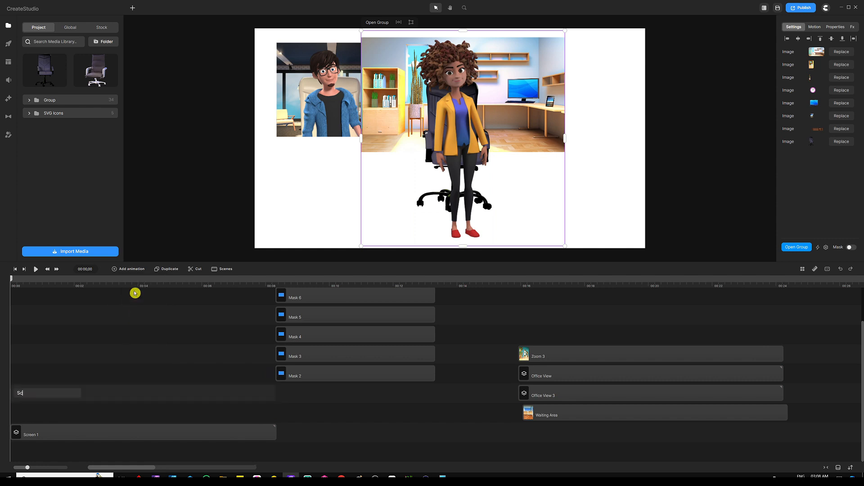
pyautogui.press('Return')
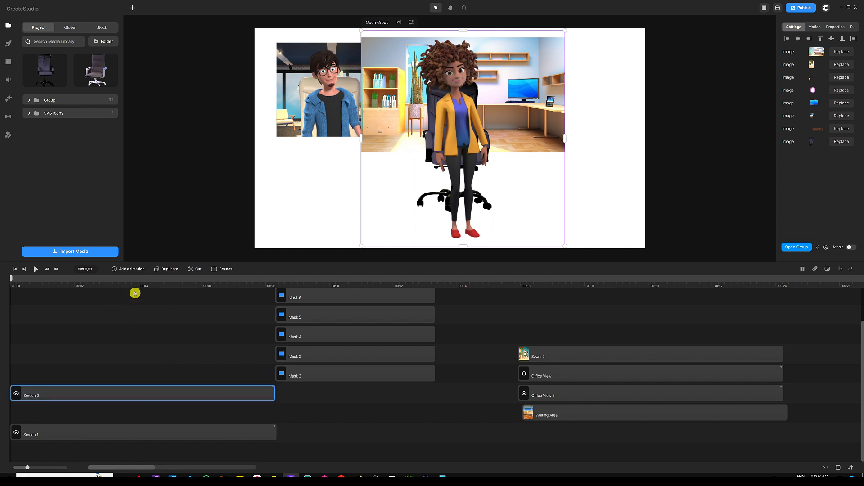
pyautogui.click(142, 332)
# Step: Place Mask 2 above Screen 2 at the timeline start and, with its opacity at 60%, position the Teacher Lady scene beneath it
pyautogui.moveTo(381, 384); pyautogui.dragTo(107, 377)
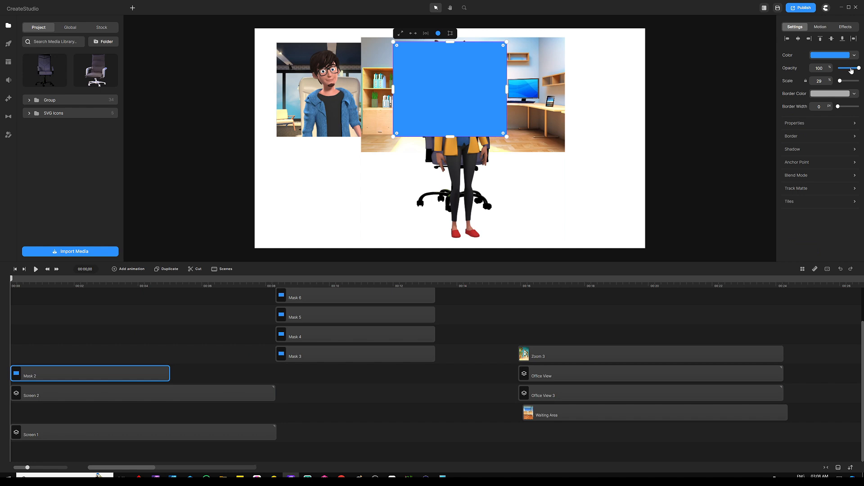
pyautogui.moveTo(851, 70); pyautogui.dragTo(772, 66)
pyautogui.moveTo(539, 90); pyautogui.dragTo(534, 88)
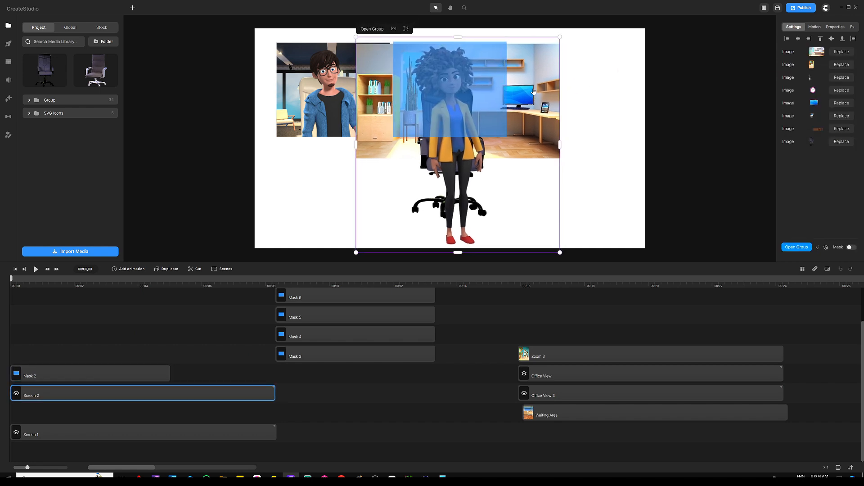
pyautogui.scroll(-3, 382, 223)
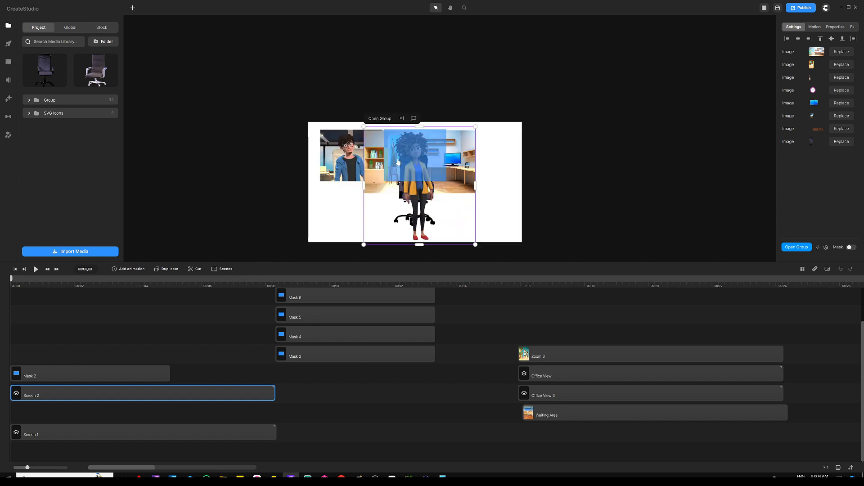
pyautogui.scroll(3, 397, 162)
# Step: Restore Mask 2's opacity to 100% and combine it with Screen 2 into a masked group
pyautogui.click(470, 88)
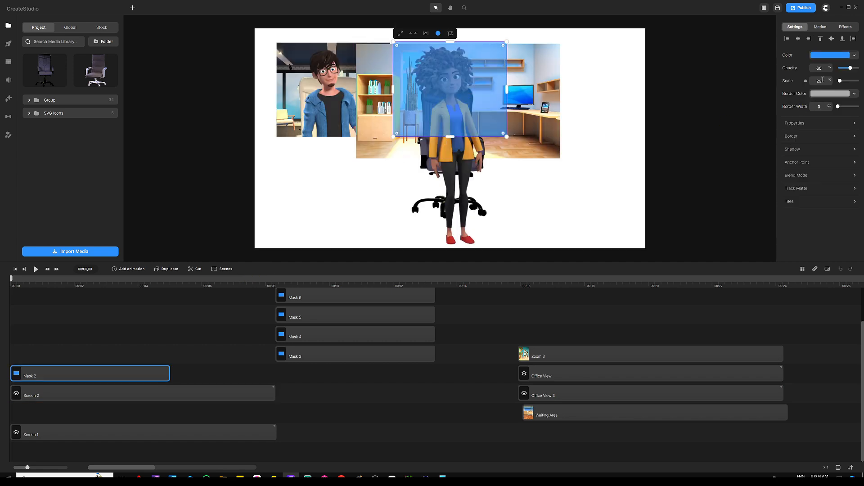
pyautogui.moveTo(850, 67); pyautogui.dragTo(860, 68)
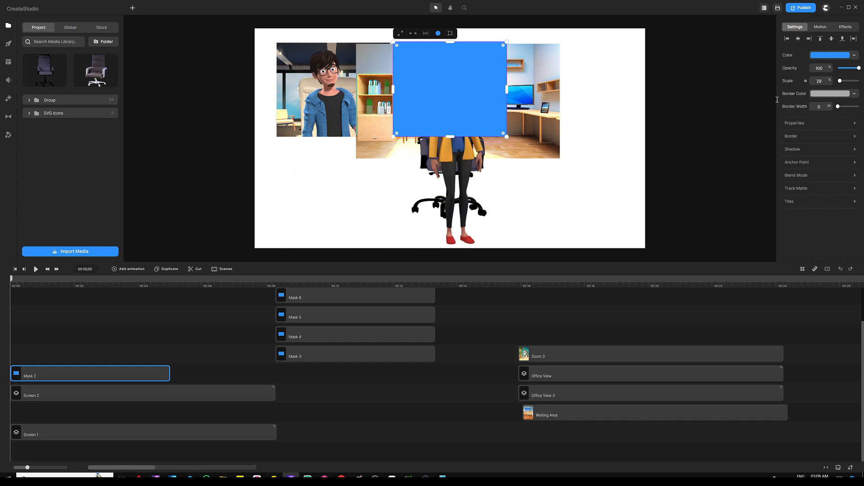
pyautogui.click(117, 328)
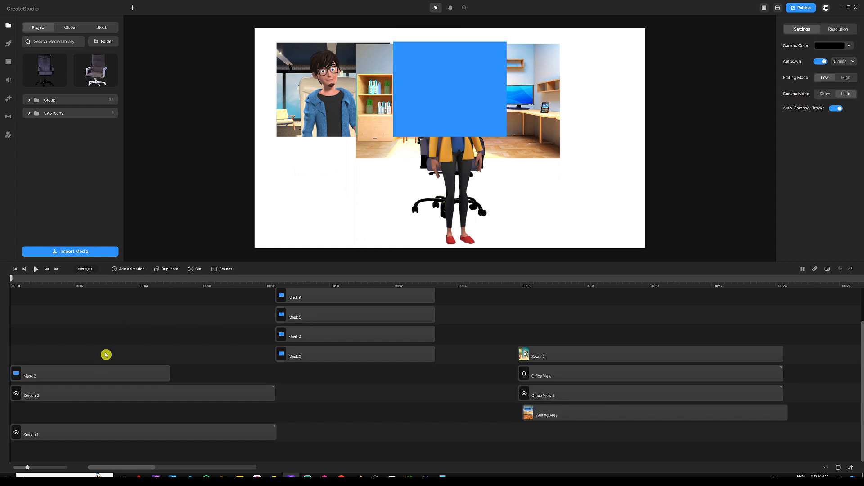
pyautogui.moveTo(104, 353); pyautogui.dragTo(68, 398)
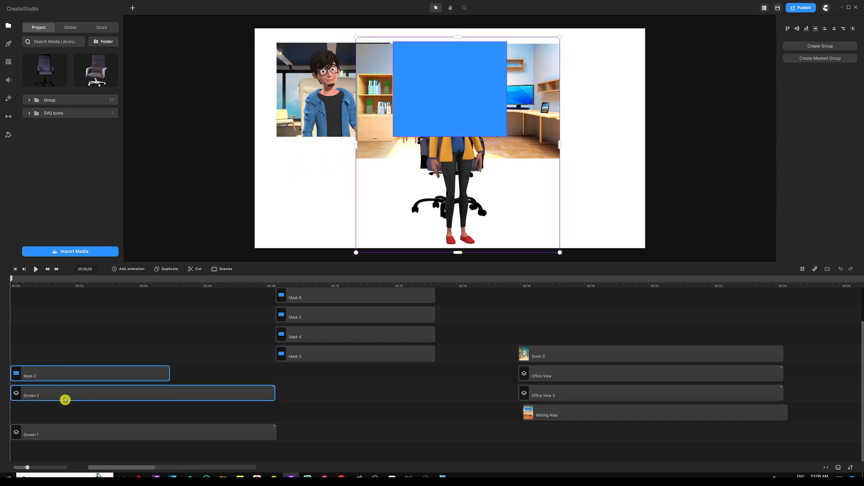
pyautogui.rightClick(66, 398)
pyautogui.click(92, 355)
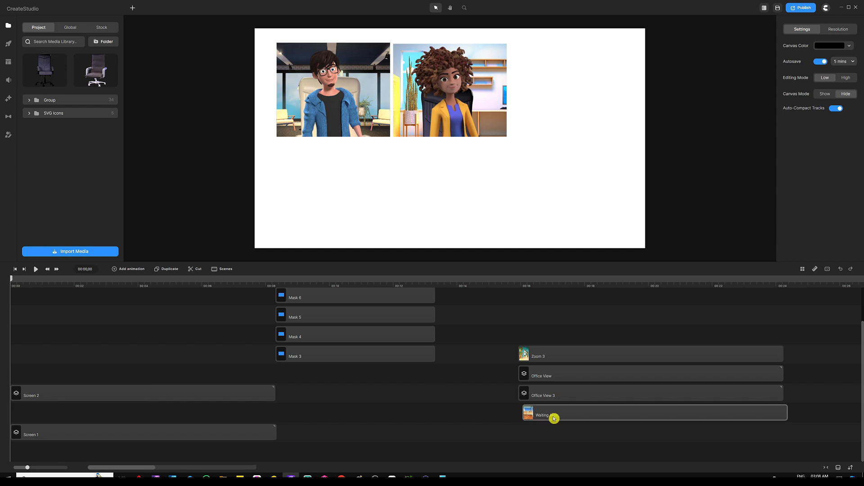
# Step: Move the Waiting Area clip to the timeline start above Screen 2, enlarge it to 49% and position it in the canvas's upper-right area
pyautogui.click(581, 416)
pyautogui.moveTo(651, 417); pyautogui.dragTo(136, 374)
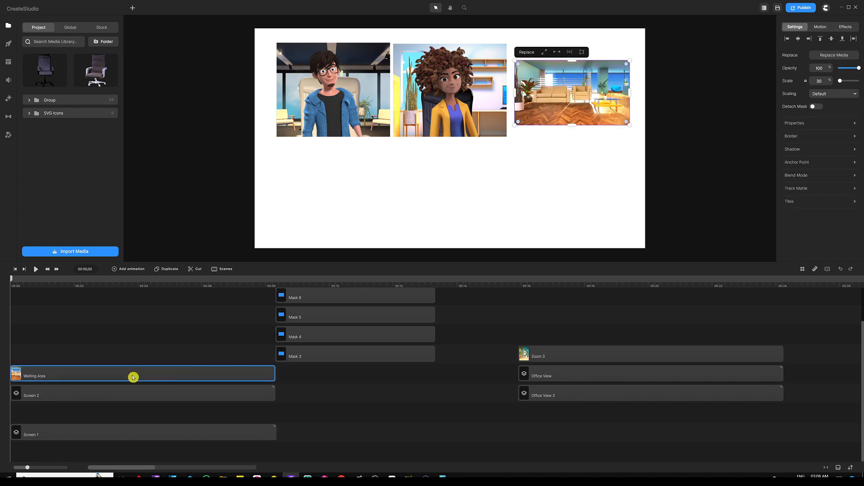
pyautogui.click(155, 345)
pyautogui.click(563, 99)
pyautogui.moveTo(513, 127); pyautogui.dragTo(448, 179)
pyautogui.moveTo(540, 98); pyautogui.dragTo(558, 96)
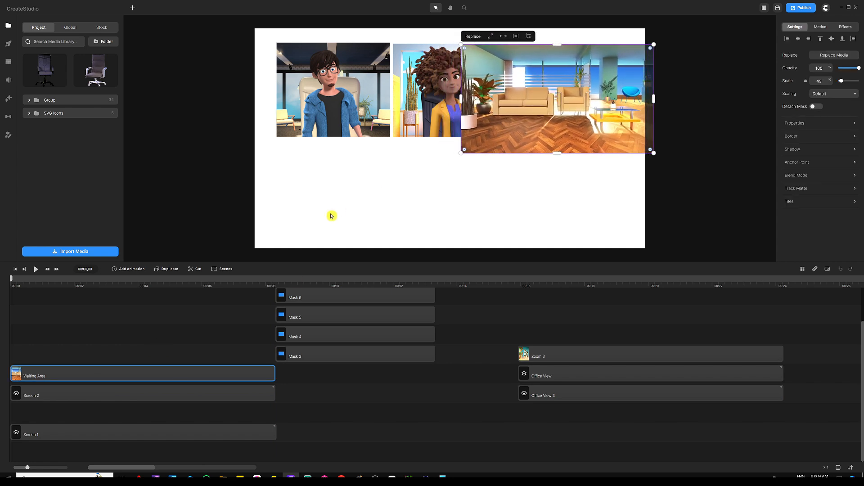
# Step: Find Hipster Guy among the 3D characters and add him to the canvas over the Waiting Area
pyautogui.click(8, 43)
pyautogui.click(93, 100)
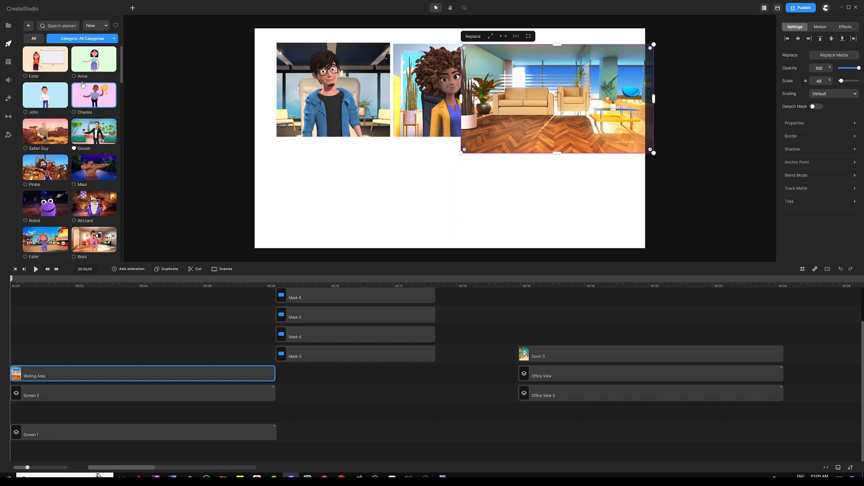
pyautogui.click(81, 39)
pyautogui.click(77, 57)
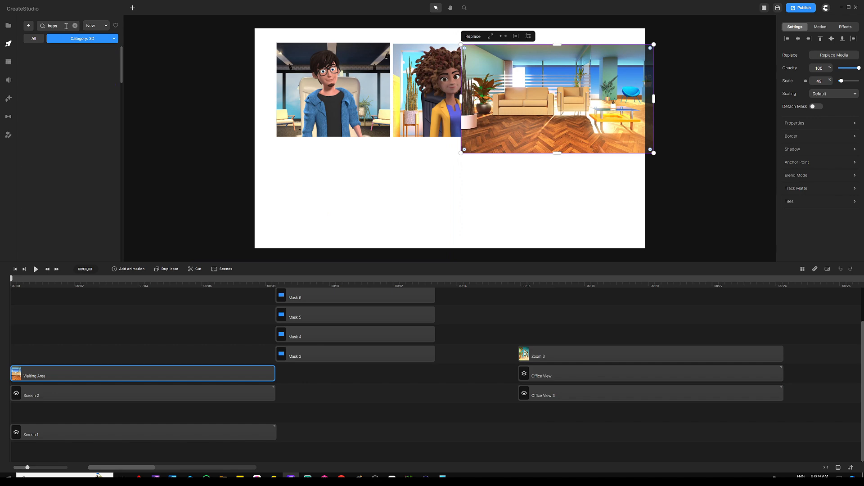
pyautogui.press('BackSpace')
pyautogui.press('BackSpace')
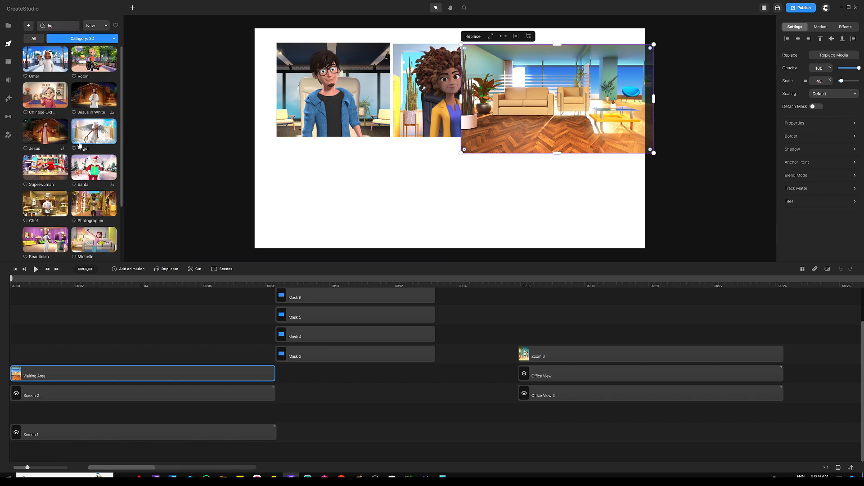
pyautogui.scroll(-3, 100, 208)
pyautogui.press('BackSpace')
pyautogui.press('BackSpace')
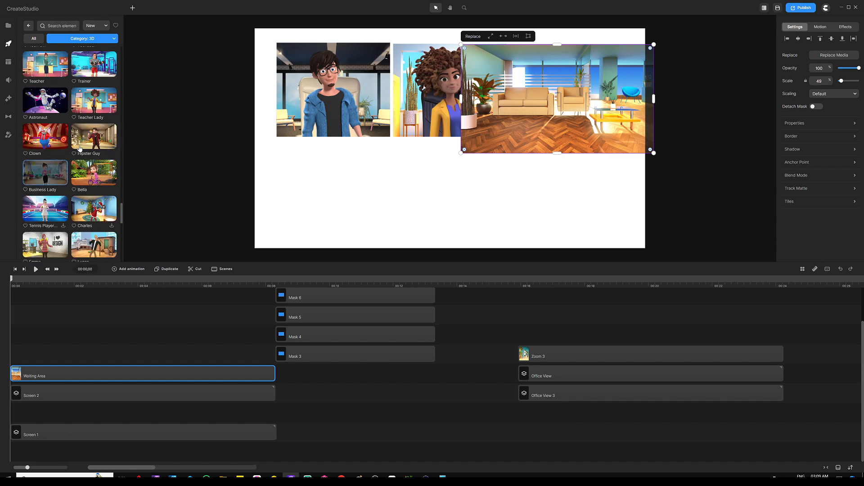
pyautogui.moveTo(86, 144); pyautogui.dragTo(535, 126)
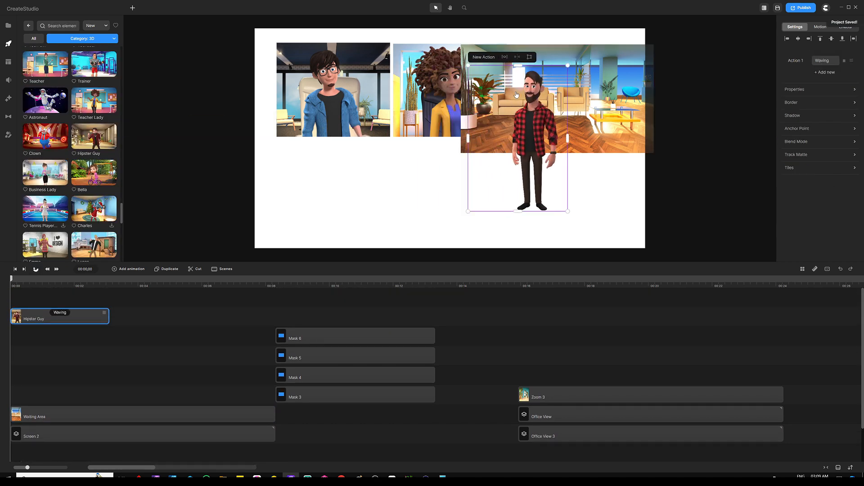
# Step: Change Hipster Guy's action to Talking and lower his clip, leaving one free track above the Waiting Area clip
pyautogui.click(60, 312)
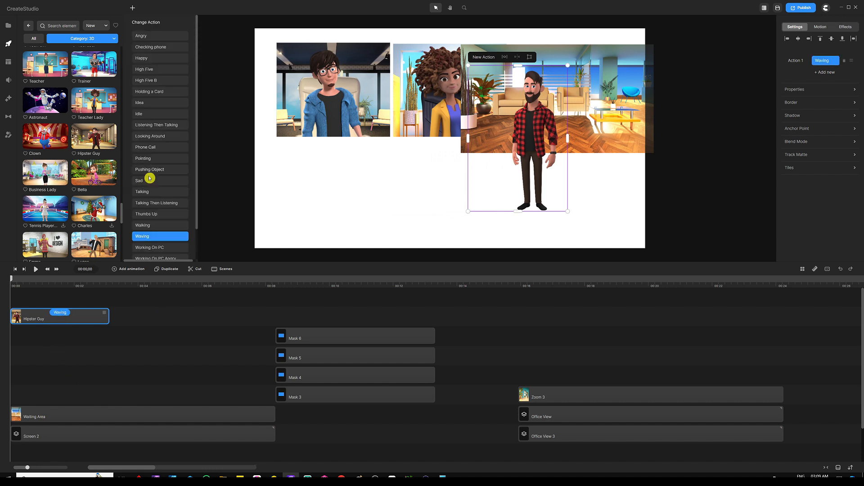
pyautogui.click(139, 192)
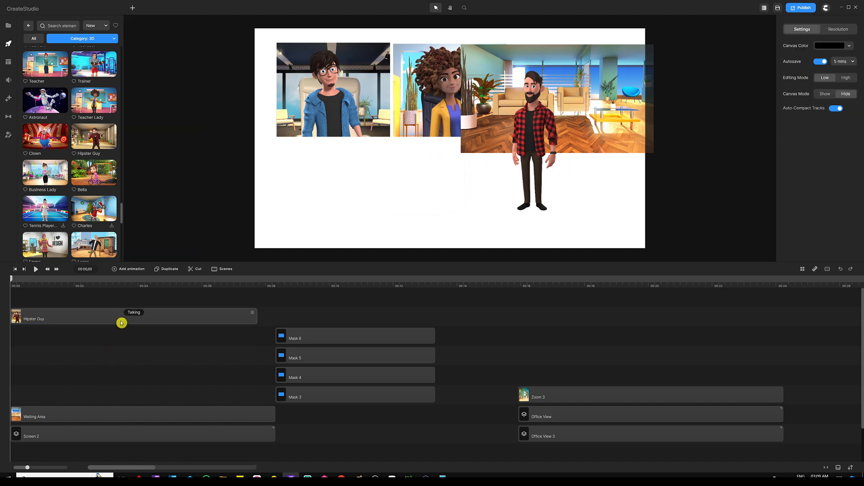
pyautogui.moveTo(99, 328); pyautogui.dragTo(108, 376)
# Step: Add the dark office chair from the project media and layer its clip between Hipster Guy and Waiting Area
pyautogui.click(8, 25)
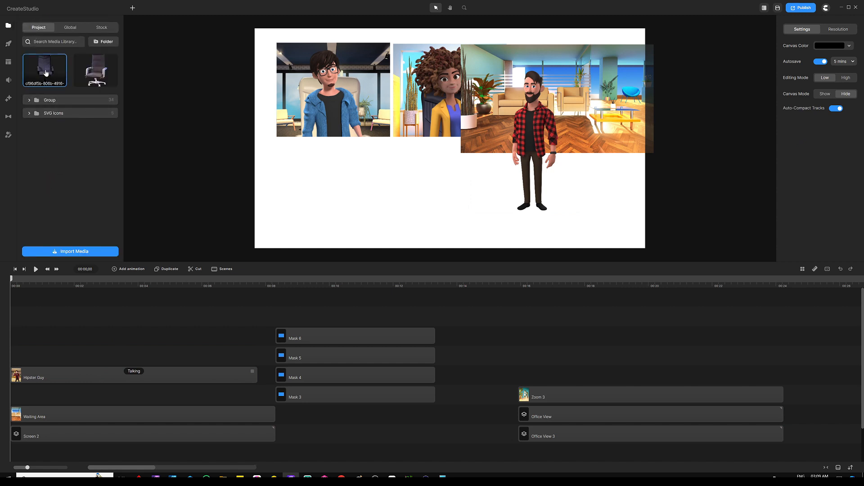
pyautogui.moveTo(45, 72); pyautogui.dragTo(293, 141)
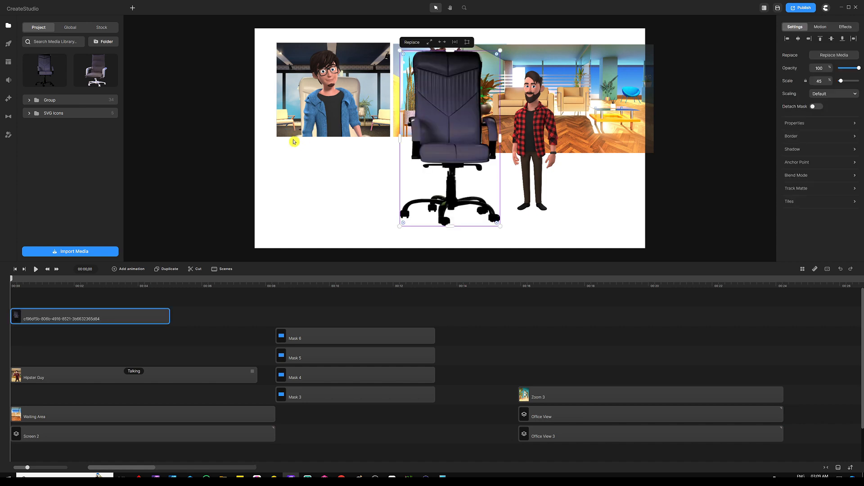
pyautogui.moveTo(432, 111); pyautogui.dragTo(384, 147)
pyautogui.moveTo(56, 320); pyautogui.dragTo(34, 396)
# Step: Scale the dark chair to 35%, place it over the Waiting Area's lower part, and center Hipster Guy in front of it
pyautogui.moveTo(516, 134); pyautogui.dragTo(588, 141)
pyautogui.moveTo(601, 74); pyautogui.dragTo(580, 112)
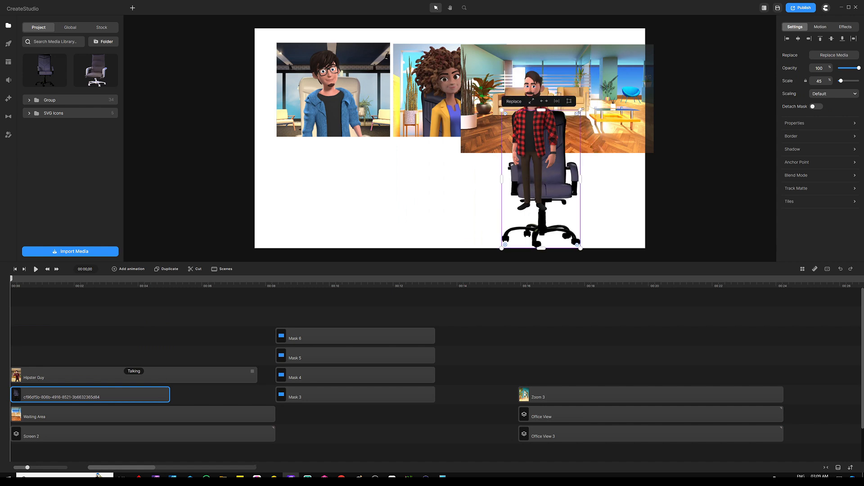
pyautogui.moveTo(570, 204); pyautogui.dragTo(579, 172)
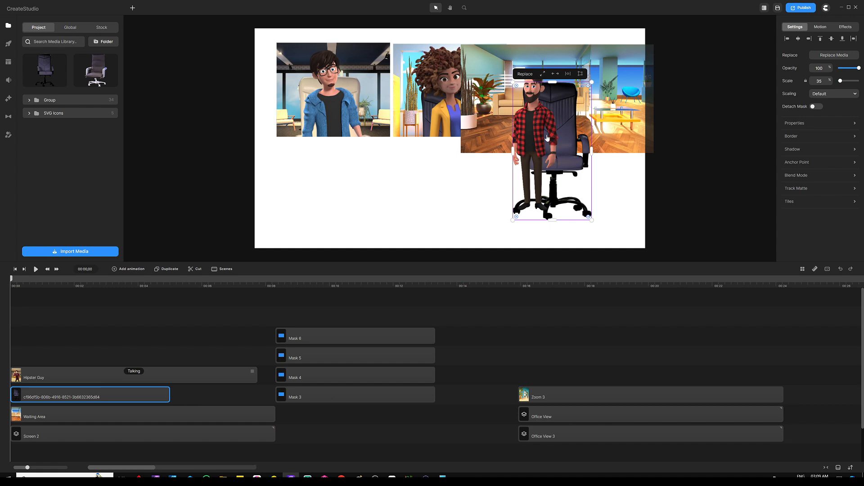
pyautogui.moveTo(532, 131); pyautogui.dragTo(547, 134)
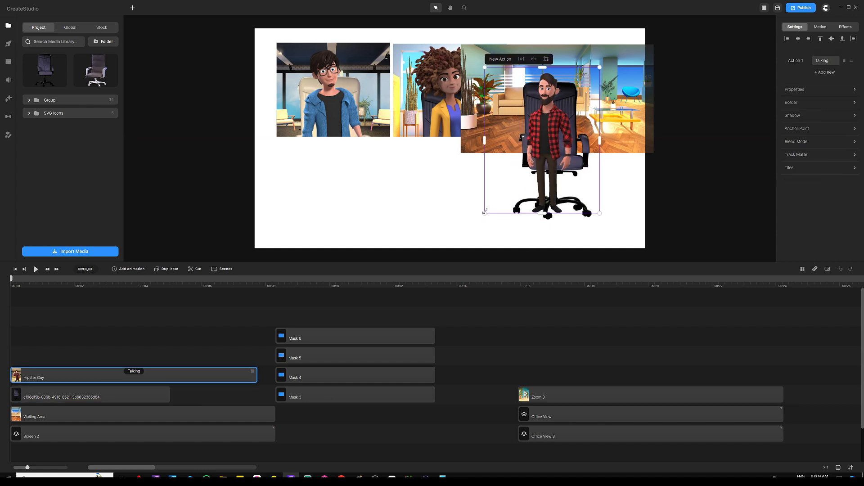
# Step: Enlarge Hipster Guy and position him in front of the dark chair, with his head above the chair back
pyautogui.moveTo(485, 211); pyautogui.dragTo(443, 265)
pyautogui.moveTo(525, 162); pyautogui.dragTo(545, 134)
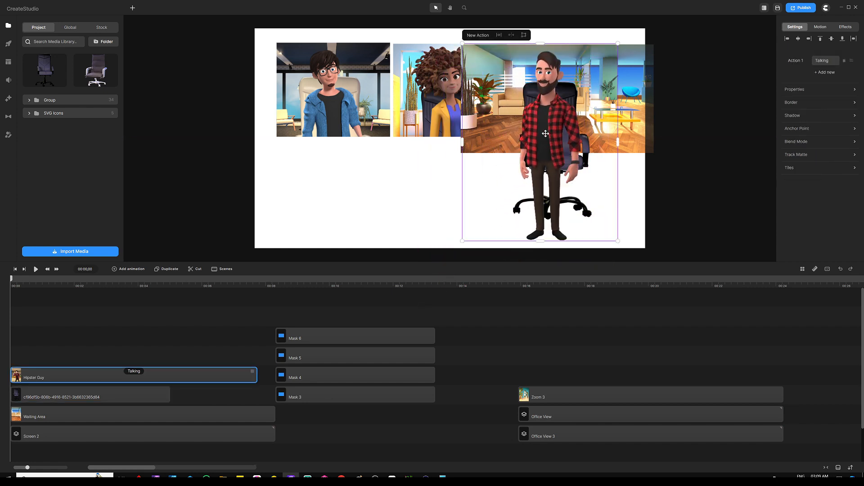
pyautogui.click(100, 286)
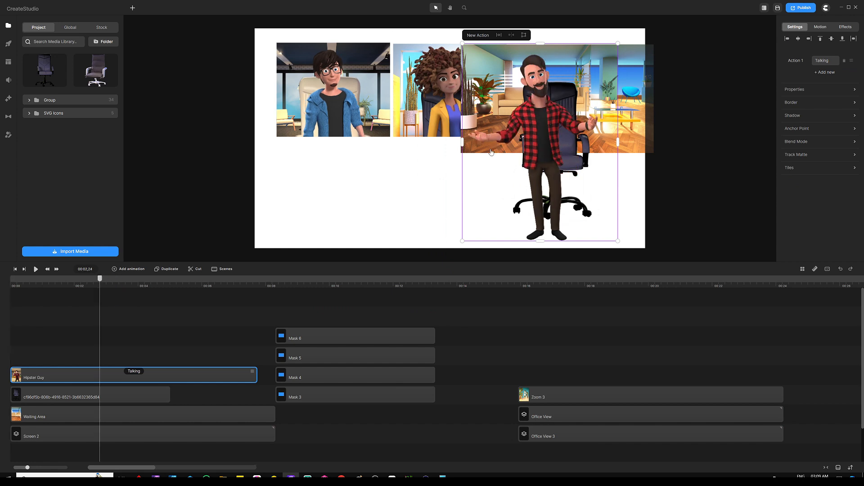
pyautogui.moveTo(491, 152); pyautogui.dragTo(498, 151)
pyautogui.moveTo(625, 43); pyautogui.dragTo(609, 63)
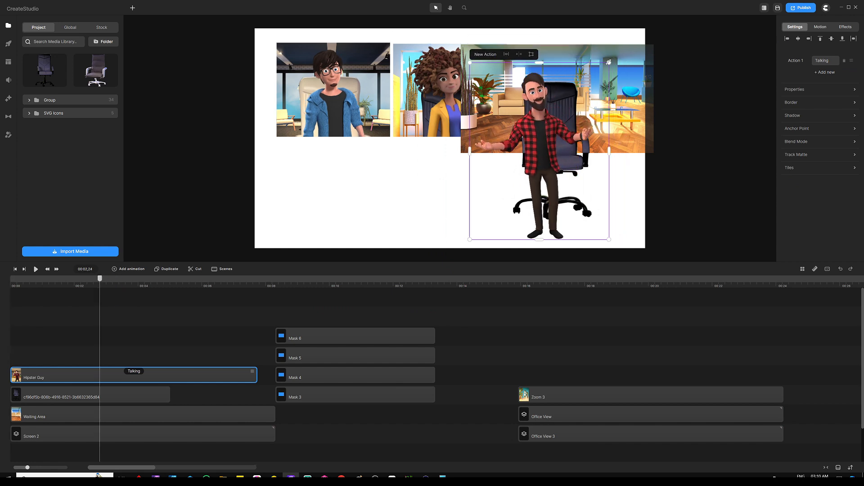
pyautogui.moveTo(559, 143); pyautogui.dragTo(572, 118)
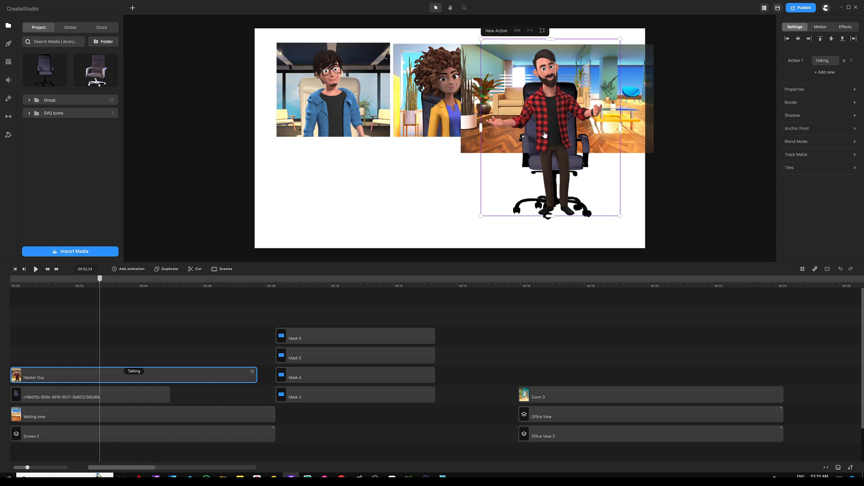
# Step: Extend the dark chair and Hipster Guy clips to end together with the Waiting Area clip
pyautogui.click(131, 319)
pyautogui.click(150, 395)
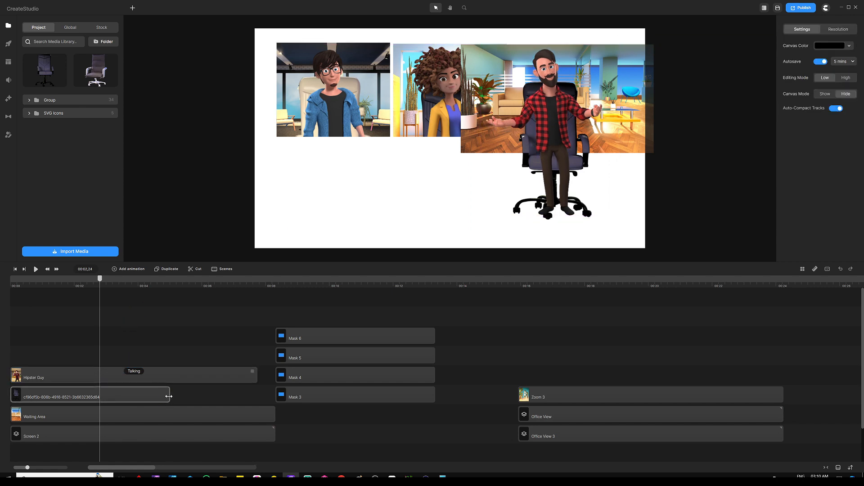
pyautogui.moveTo(169, 397); pyautogui.dragTo(265, 370)
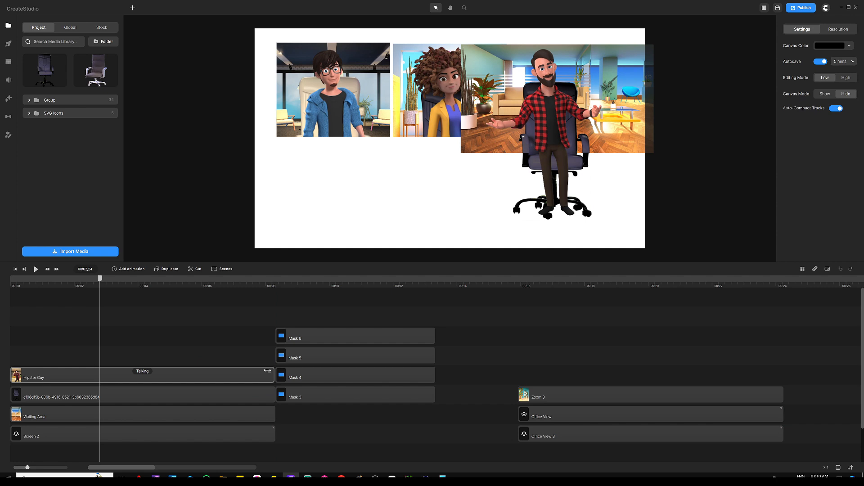
pyautogui.click(209, 342)
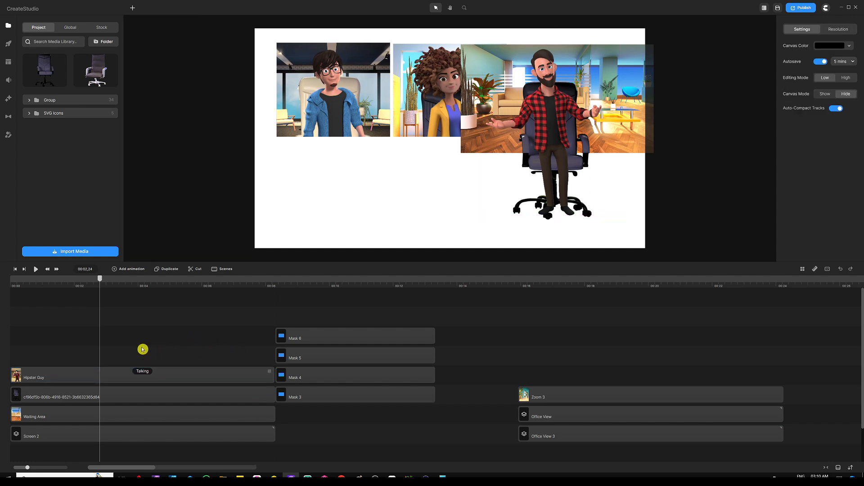
# Step: Group the Hipster Guy, dark chair and Waiting Area clips and rename the group Screen 3
pyautogui.moveTo(154, 355); pyautogui.dragTo(124, 415)
pyautogui.rightClick(126, 413)
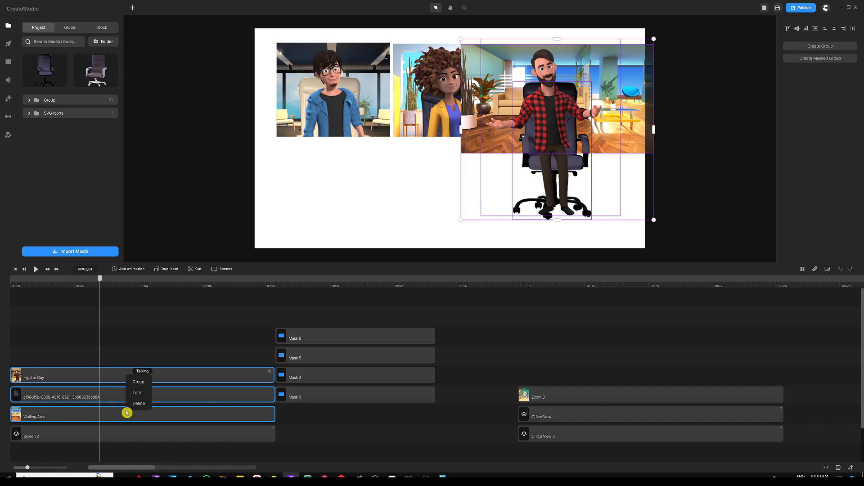
pyautogui.click(140, 385)
pyautogui.rightClick(142, 375)
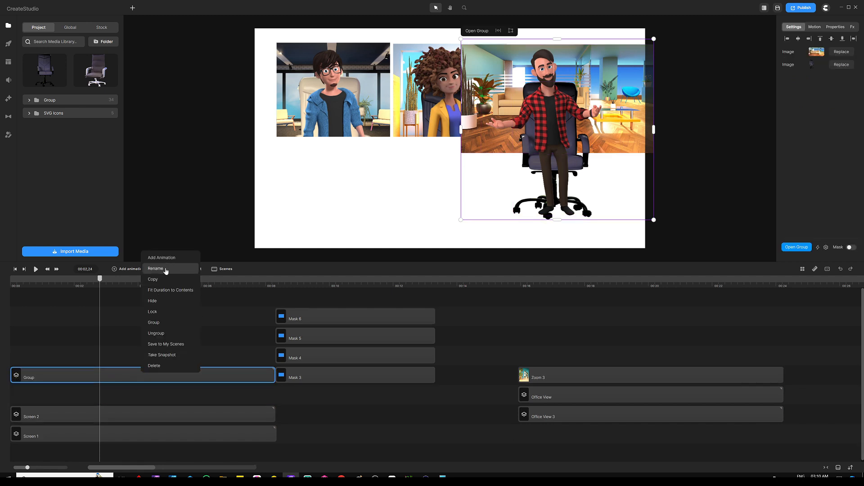
pyautogui.click(155, 268)
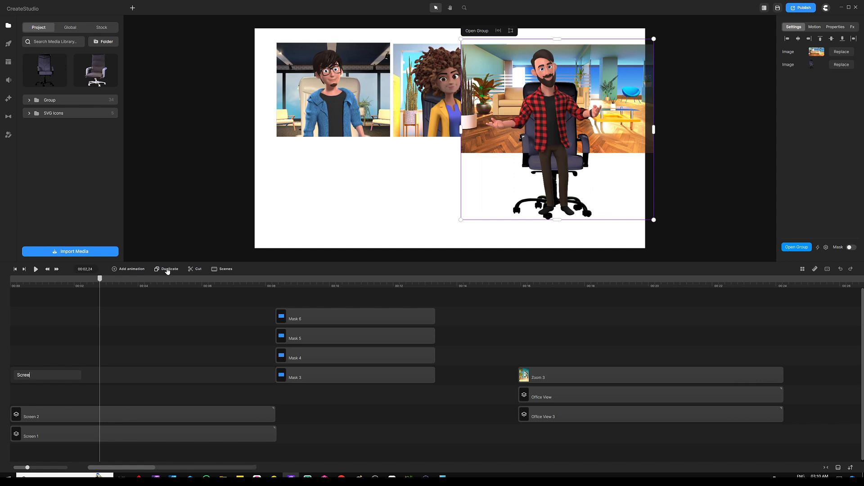
pyautogui.write('Screen 3')
pyautogui.press('Return')
pyautogui.click(198, 340)
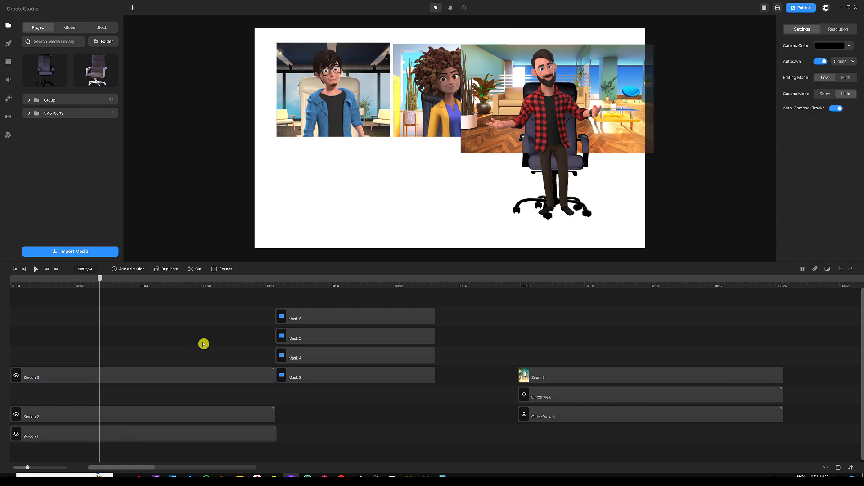
# Step: Layer Mask 3 directly above Screen 3 at 50% opacity and shift Screen 3 until Hipster Guy is framed by the mask
pyautogui.moveTo(345, 376); pyautogui.dragTo(101, 359)
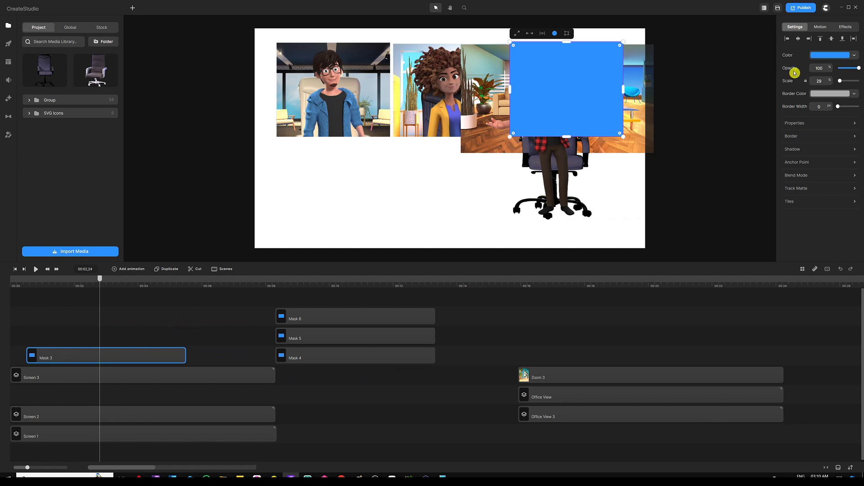
pyautogui.click(848, 68)
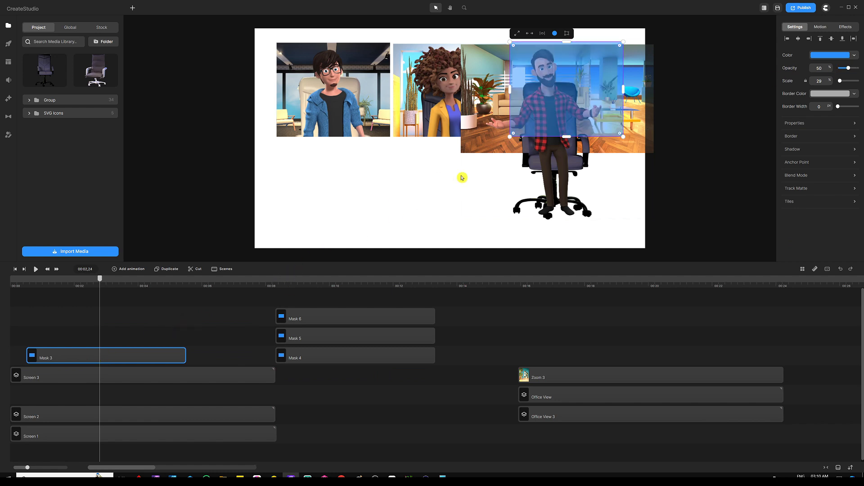
pyautogui.click(477, 130)
pyautogui.moveTo(477, 137); pyautogui.dragTo(493, 130)
pyautogui.click(571, 100)
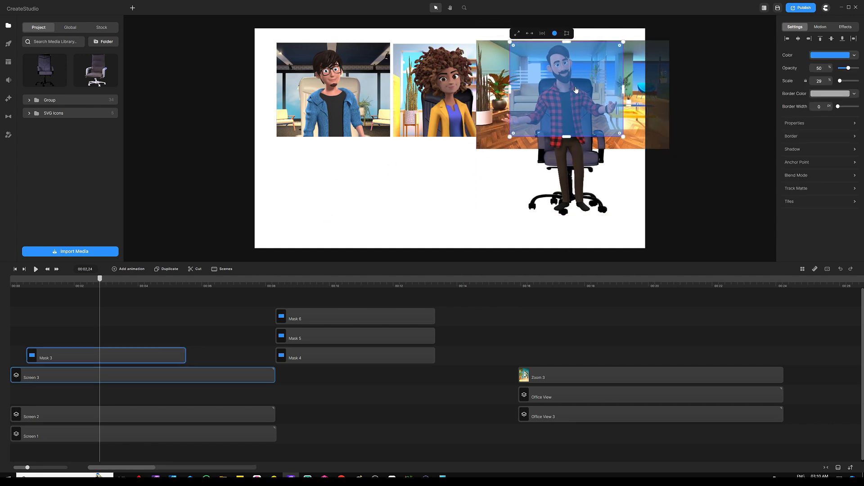
# Step: Raise Mask 3 back to full opacity and mask the Screen 3 group with it
pyautogui.click(848, 68)
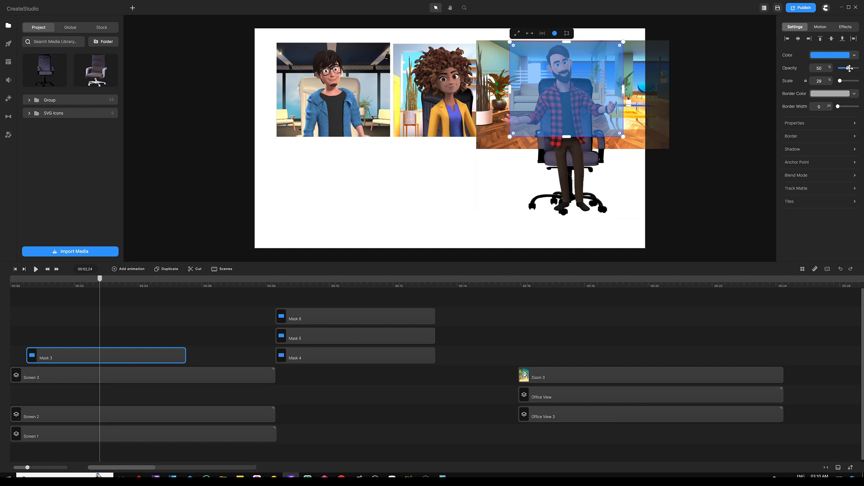
pyautogui.moveTo(849, 68); pyautogui.dragTo(859, 68)
pyautogui.moveTo(146, 325); pyautogui.dragTo(118, 376)
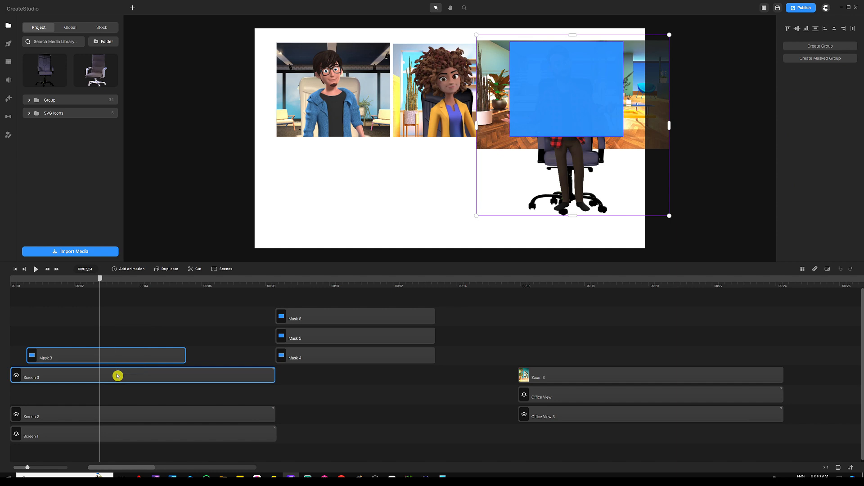
pyautogui.rightClick(117, 376)
pyautogui.click(135, 332)
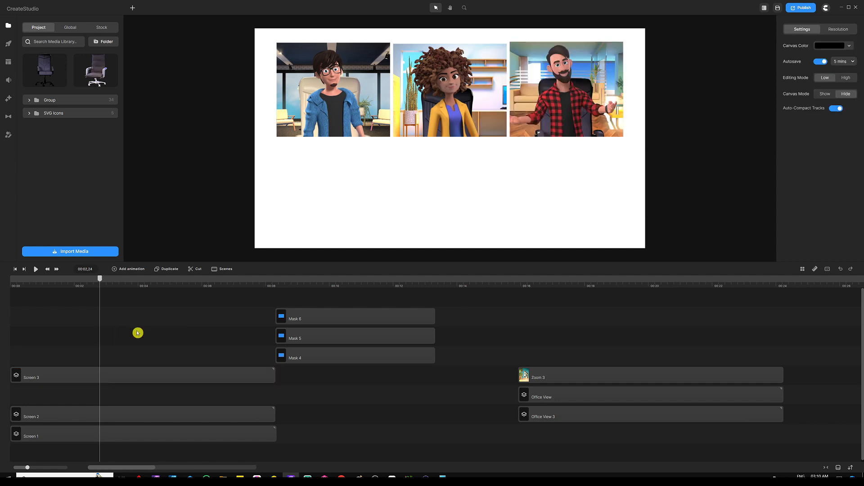
# Step: Lower the Screen 3 clip directly above Screen 2 and place the Office View 3 clip above it near the timeline start
pyautogui.moveTo(123, 378); pyautogui.dragTo(118, 394)
pyautogui.click(136, 357)
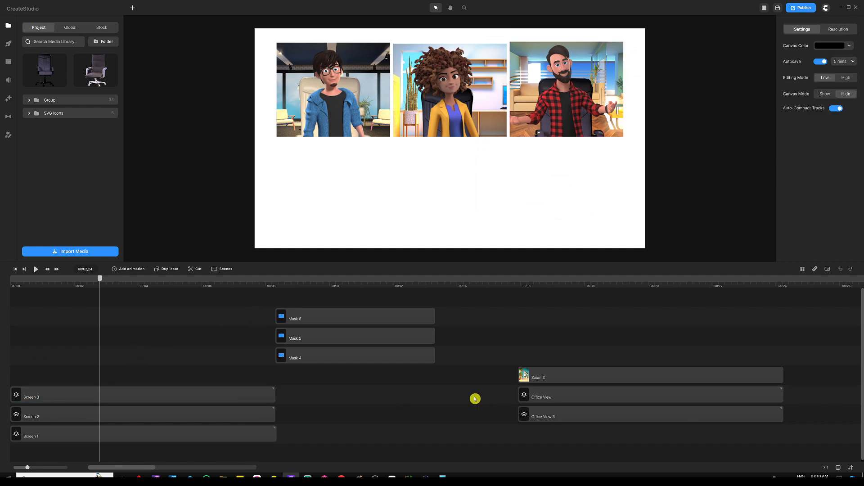
pyautogui.moveTo(613, 415); pyautogui.dragTo(108, 378)
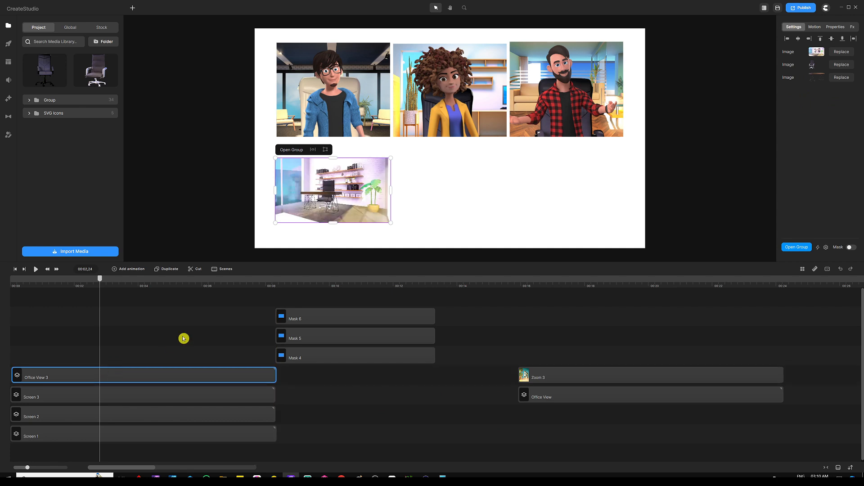
# Step: Shift the Mask 4, Mask 5 and Mask 6 clips along the timeline so they end where Zoom 3 starts
pyautogui.click(352, 301)
pyautogui.moveTo(352, 301); pyautogui.dragTo(405, 351)
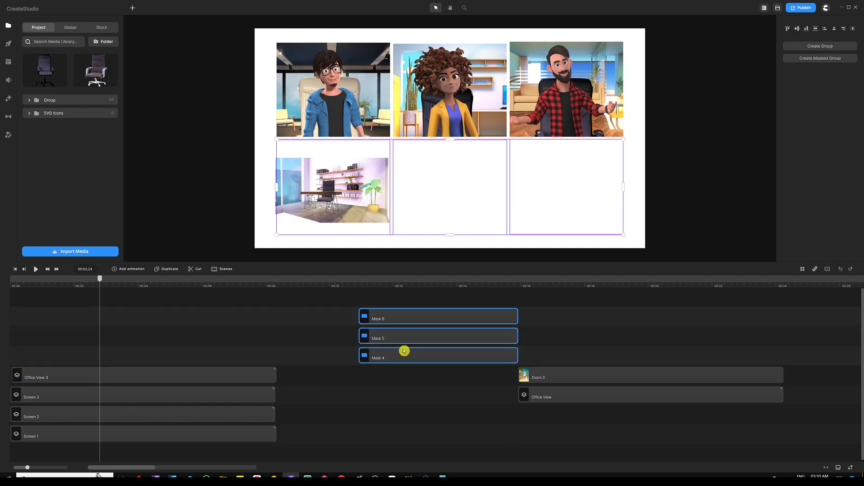
pyautogui.click(239, 323)
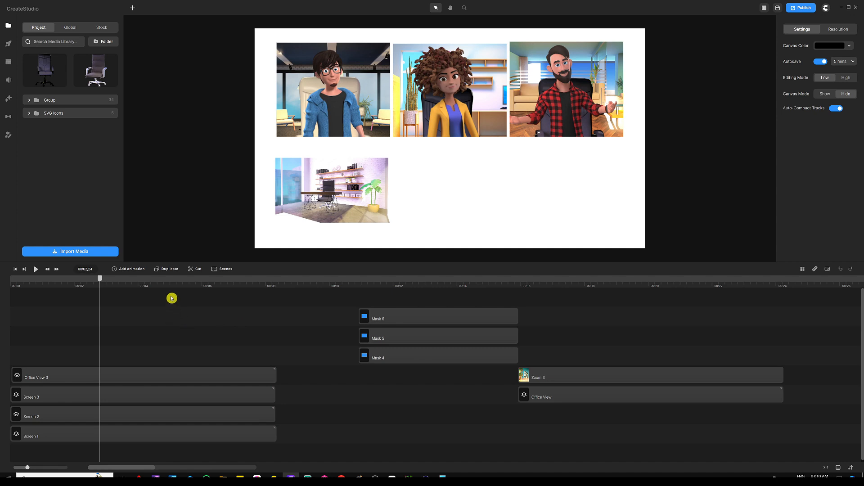
# Step: Open the Office View 3 group and delete its desk
pyautogui.click(330, 193)
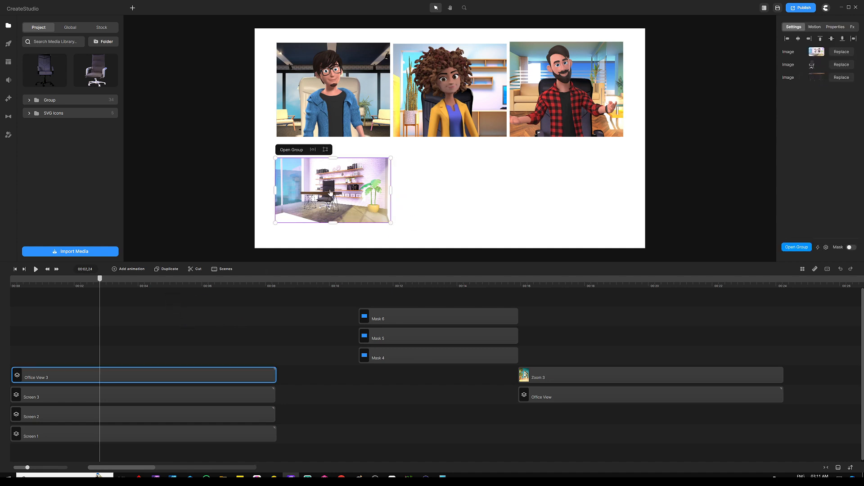
pyautogui.click(293, 150)
pyautogui.click(422, 123)
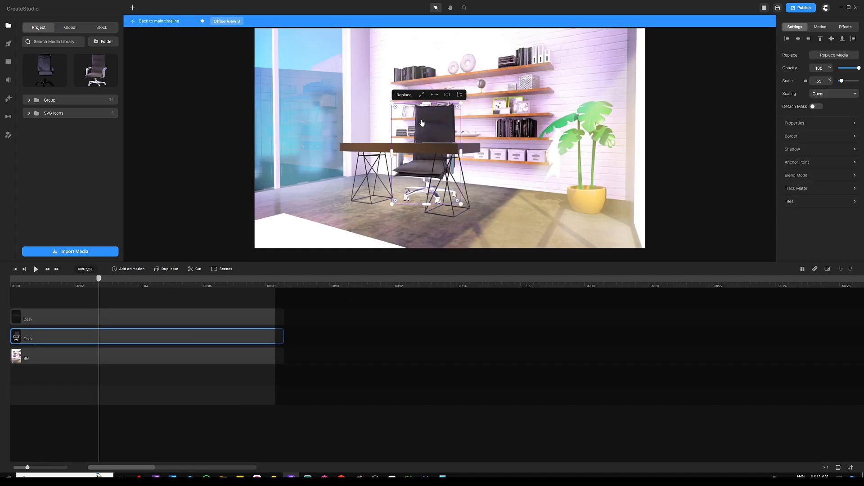
pyautogui.click(372, 152)
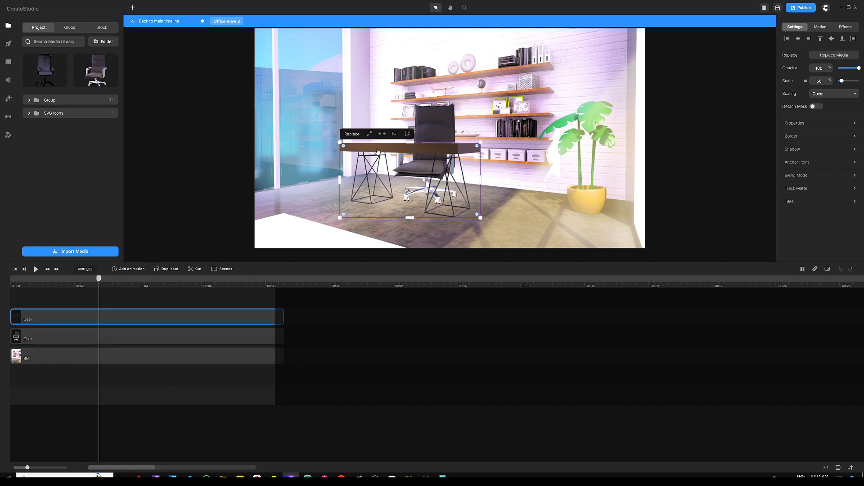
pyautogui.press('Delete')
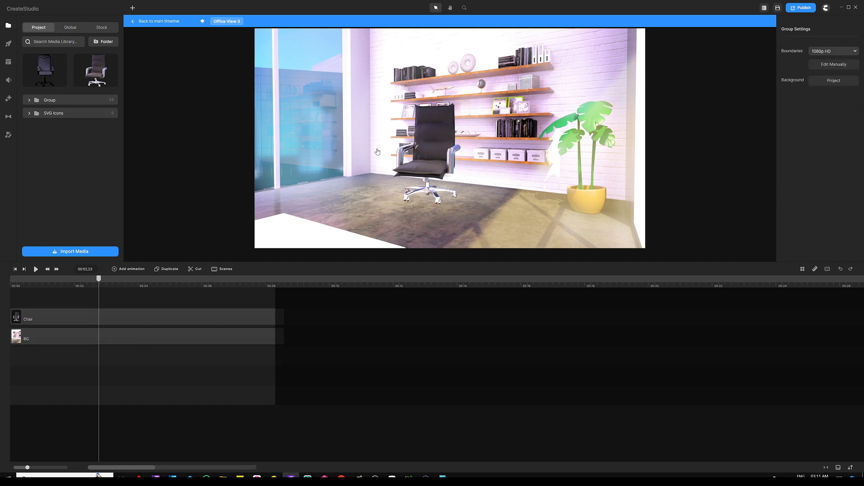
# Step: Enlarge the office chair to 97% and place it in the lower middle of the scene
pyautogui.moveTo(425, 150); pyautogui.dragTo(416, 215)
pyautogui.moveTo(449, 167); pyautogui.dragTo(504, 93)
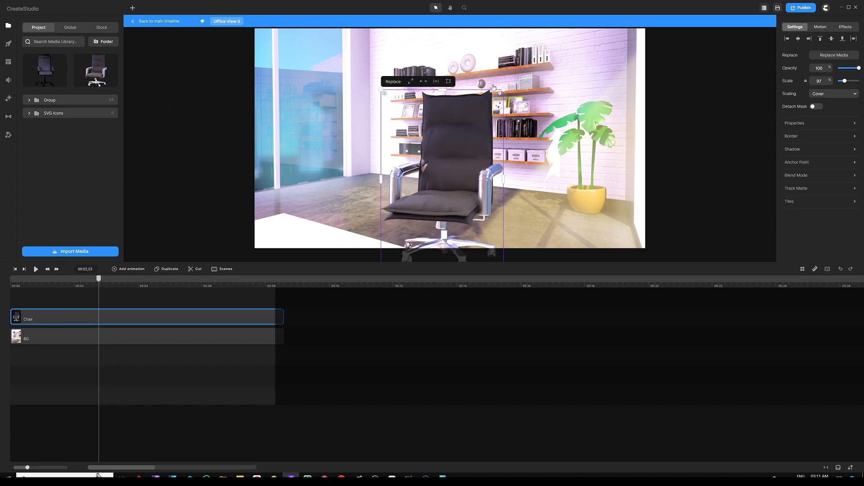
pyautogui.moveTo(472, 132); pyautogui.dragTo(449, 133)
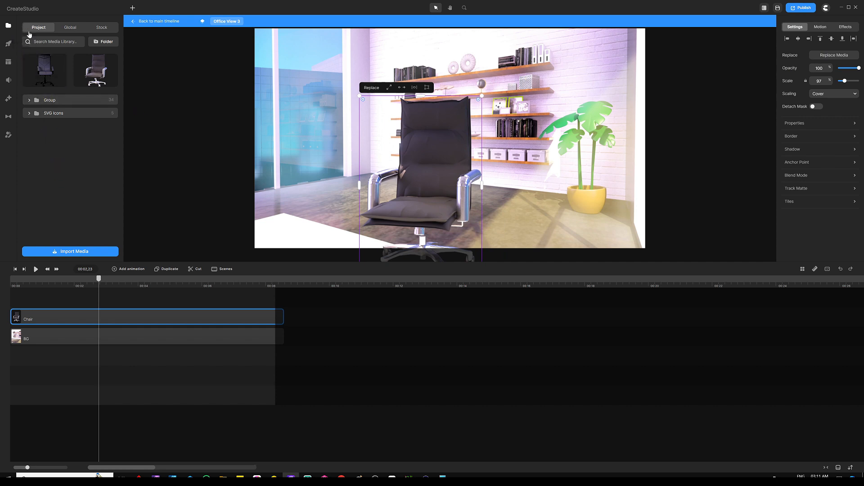
# Step: Search the elements library for "desk" and add Desk 4 to the Office View 3 scene
pyautogui.click(9, 43)
pyautogui.click(28, 25)
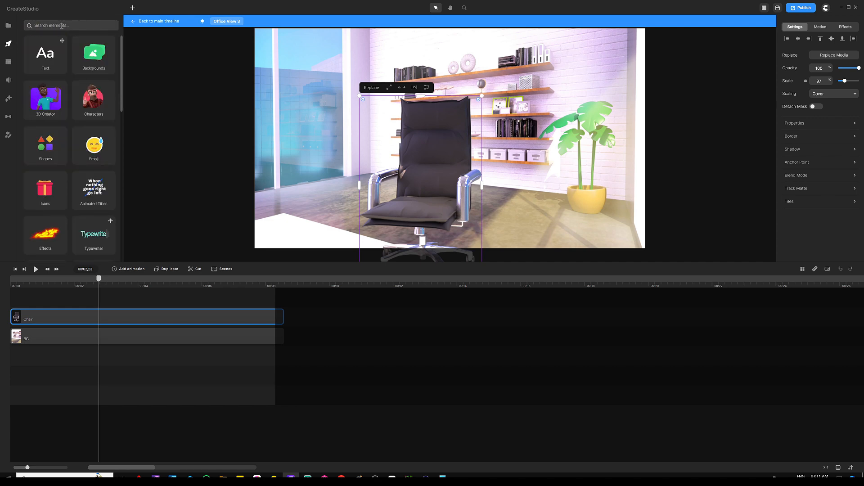
pyautogui.press('Return')
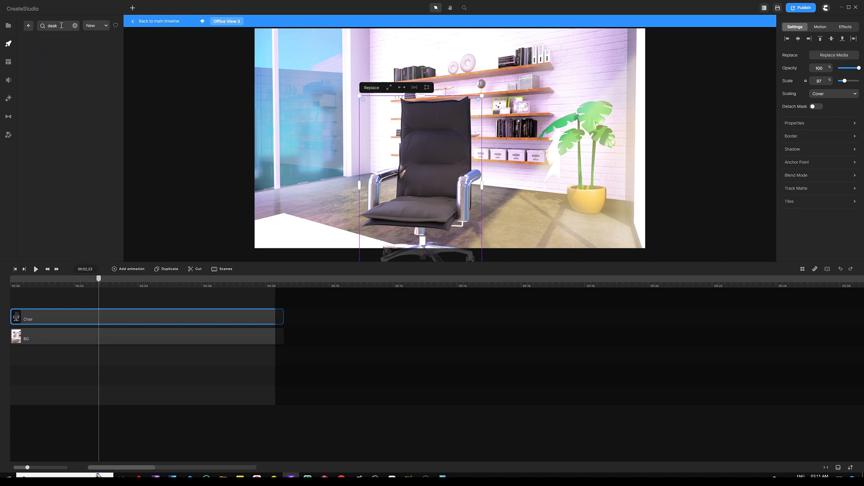
pyautogui.scroll(-10, 53, 153)
pyautogui.scroll(-15, 53, 153)
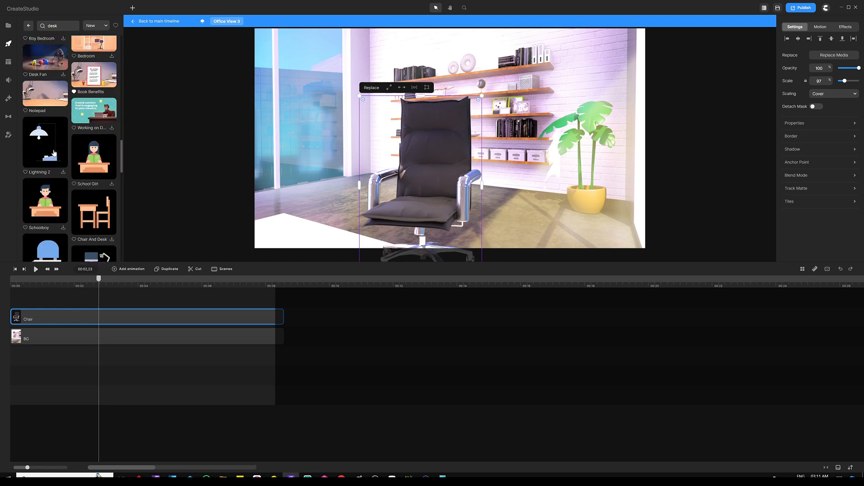
pyautogui.scroll(-5, 56, 169)
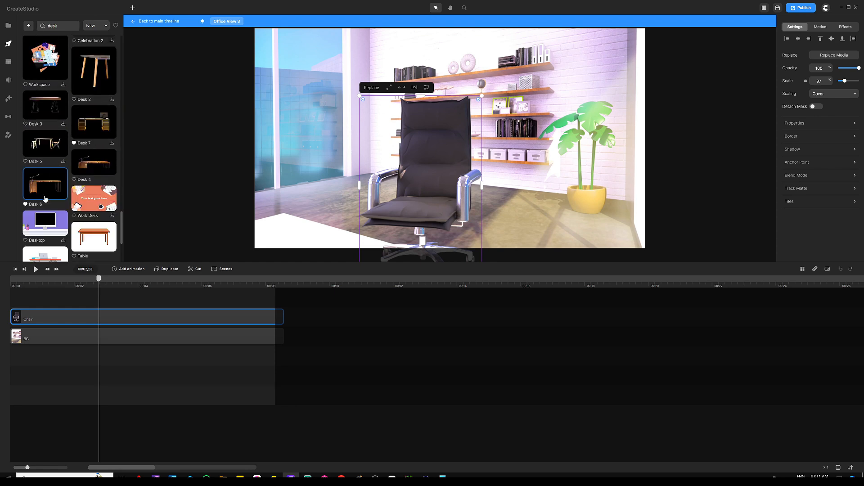
pyautogui.moveTo(94, 162); pyautogui.dragTo(404, 194)
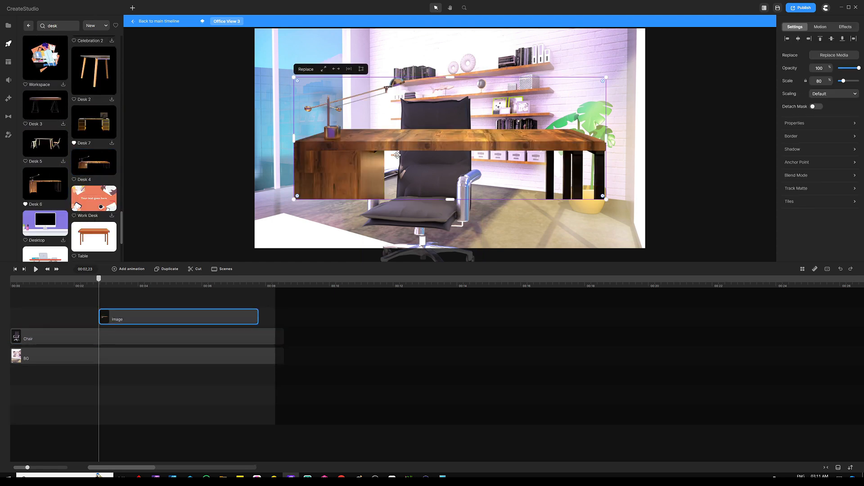
# Step: Scale the new desk to 101%, place it across the scene's lower part, and reposition the chair behind it
pyautogui.moveTo(397, 155); pyautogui.dragTo(364, 226)
pyautogui.moveTo(574, 147); pyautogui.dragTo(649, 117)
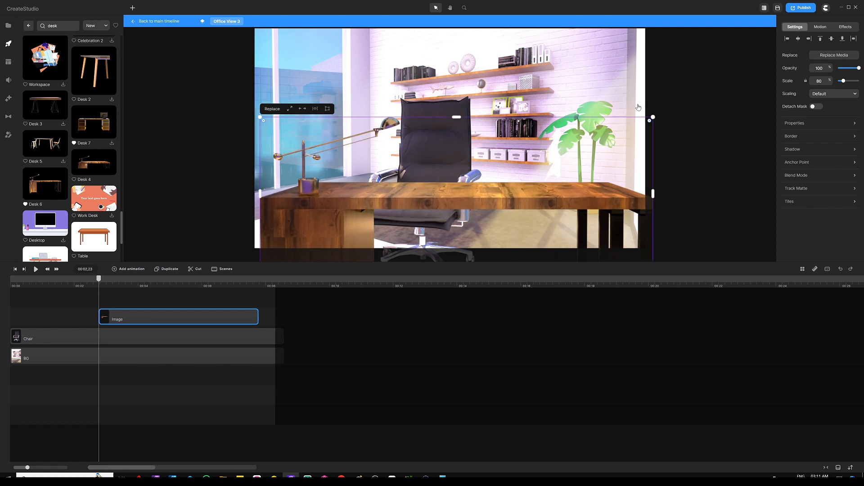
pyautogui.moveTo(492, 185); pyautogui.dragTo(469, 192)
pyautogui.moveTo(444, 130)
pyautogui.mouseDown()
pyautogui.moveTo(439, 116)
pyautogui.moveTo(427, 122)
pyautogui.moveTo(443, 120)
pyautogui.mouseUp()
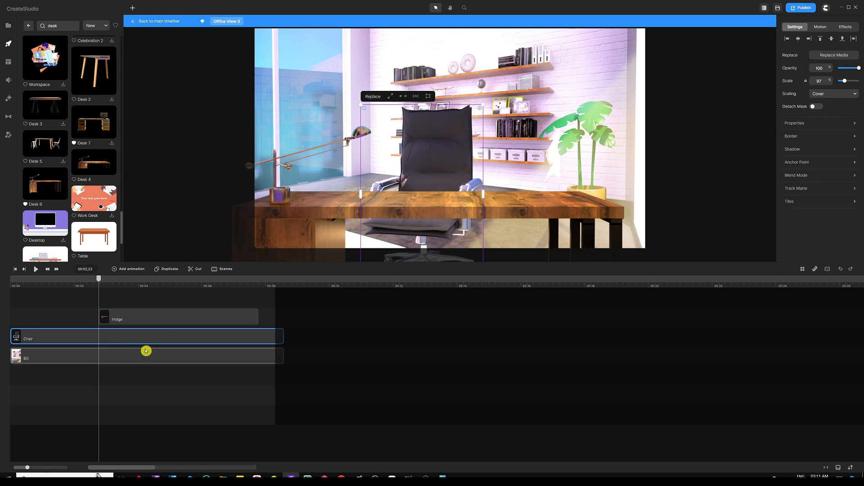
# Step: Lower the BG clip to leave a free track beneath Chair, and move the new desk clip to the timeline start
pyautogui.moveTo(145, 353); pyautogui.dragTo(144, 382)
pyautogui.moveTo(173, 316); pyautogui.dragTo(67, 318)
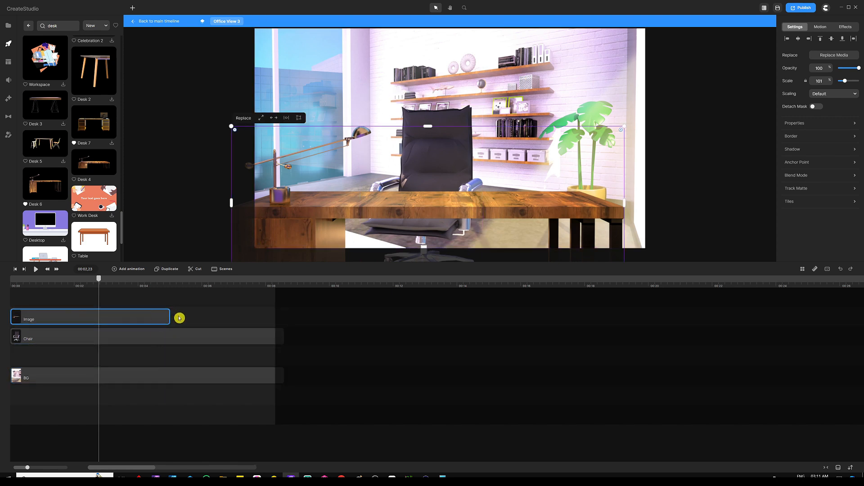
# Step: Extend the desk clip to the scene's end and lower the Chair clip to free a track beneath the desk
pyautogui.moveTo(166, 315); pyautogui.dragTo(271, 311)
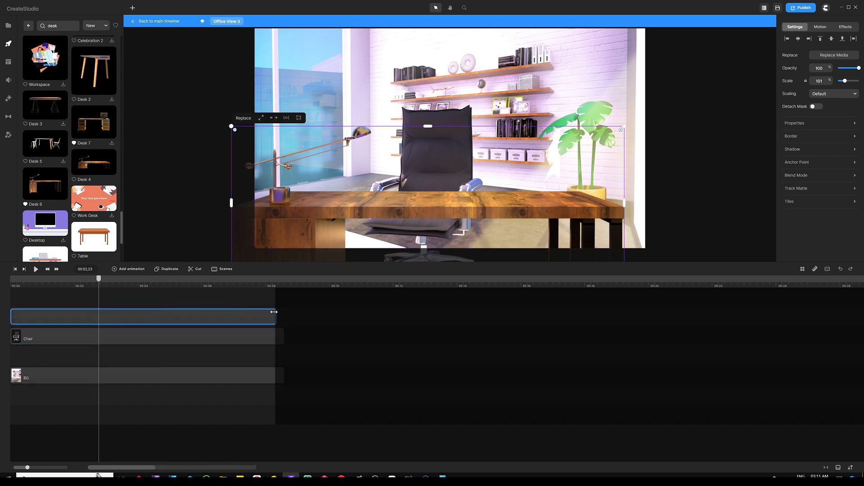
pyautogui.click(166, 306)
pyautogui.click(122, 336)
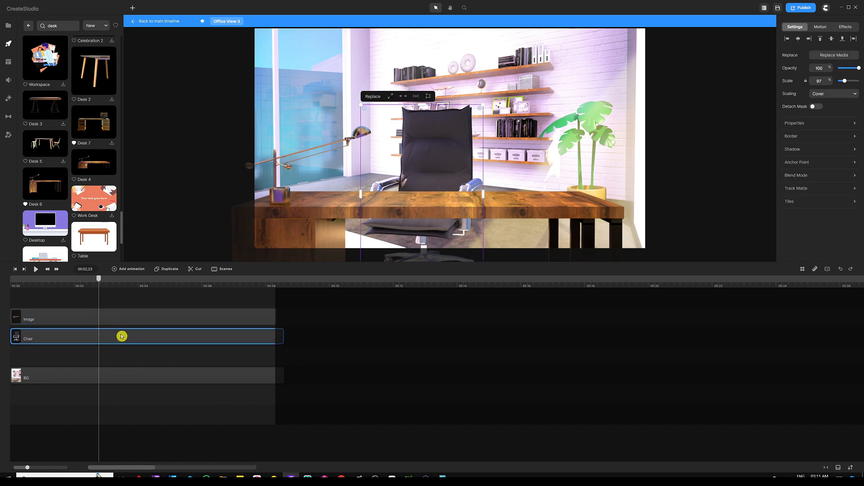
pyautogui.moveTo(127, 342); pyautogui.dragTo(121, 361)
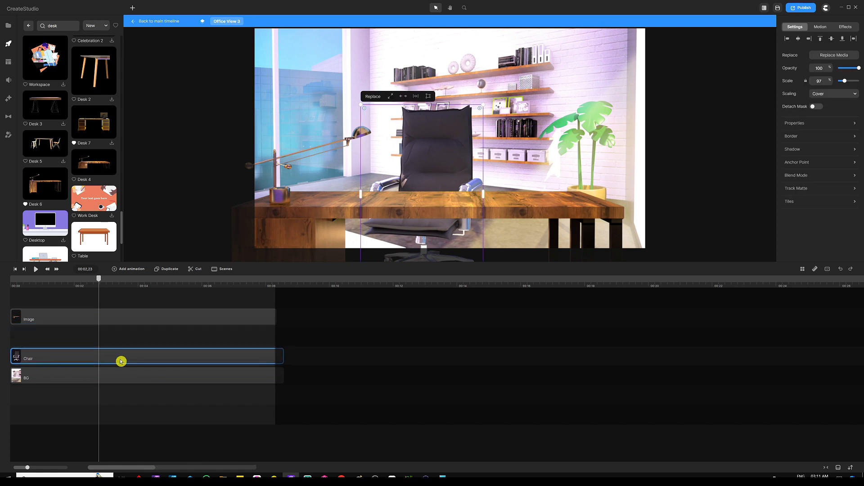
pyautogui.click(124, 332)
pyautogui.click(128, 317)
pyautogui.click(135, 300)
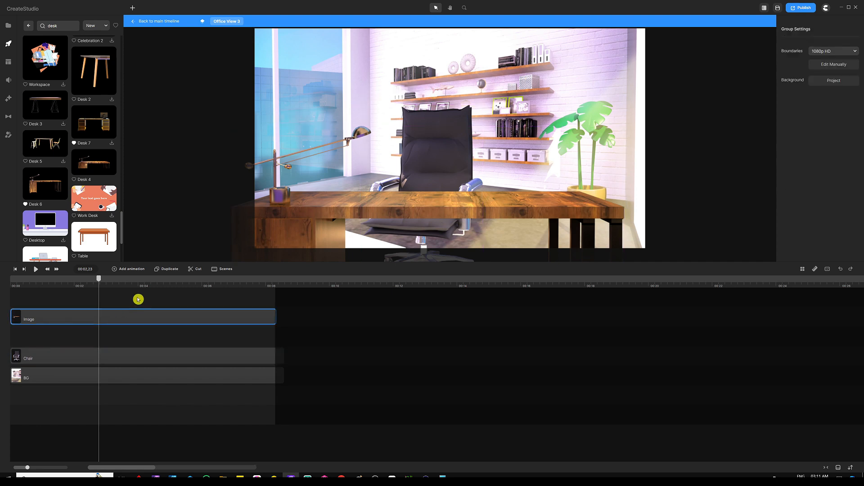
# Step: Search the 3D characters for "yout" and add YouTuber at the timeline start, between the desk and Chair clips
pyautogui.click(29, 25)
pyautogui.click(93, 95)
pyautogui.click(77, 39)
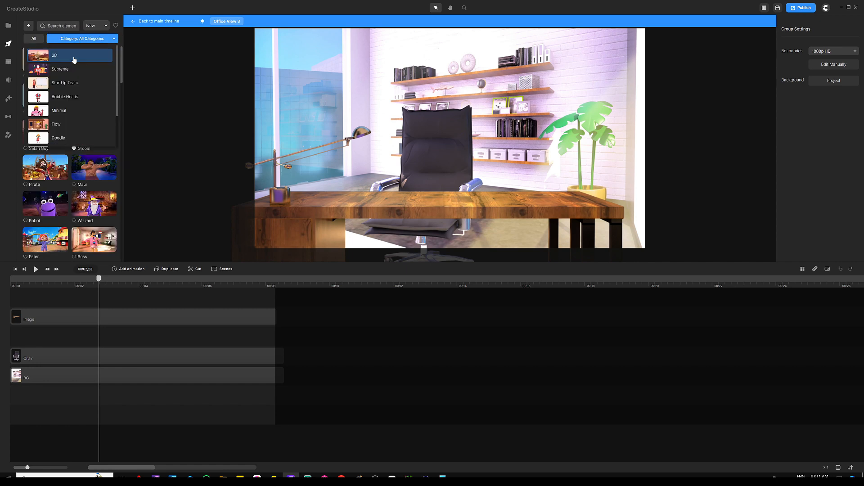
pyautogui.click(63, 54)
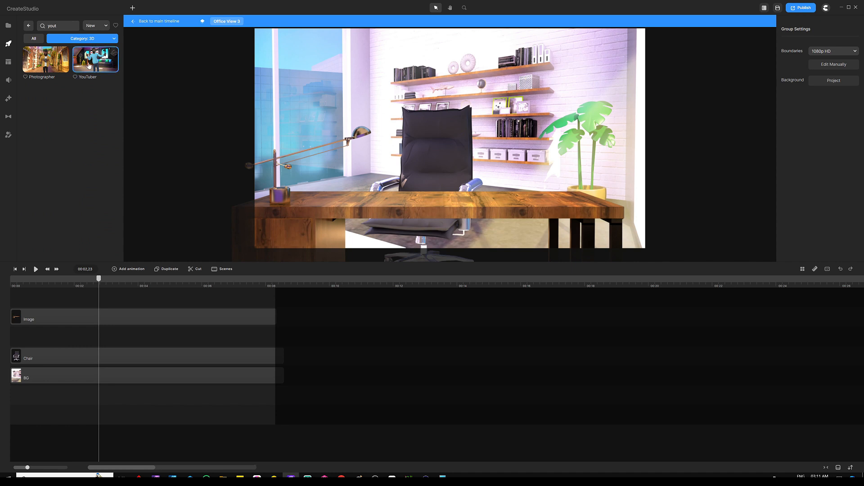
pyautogui.moveTo(95, 59); pyautogui.dragTo(48, 334)
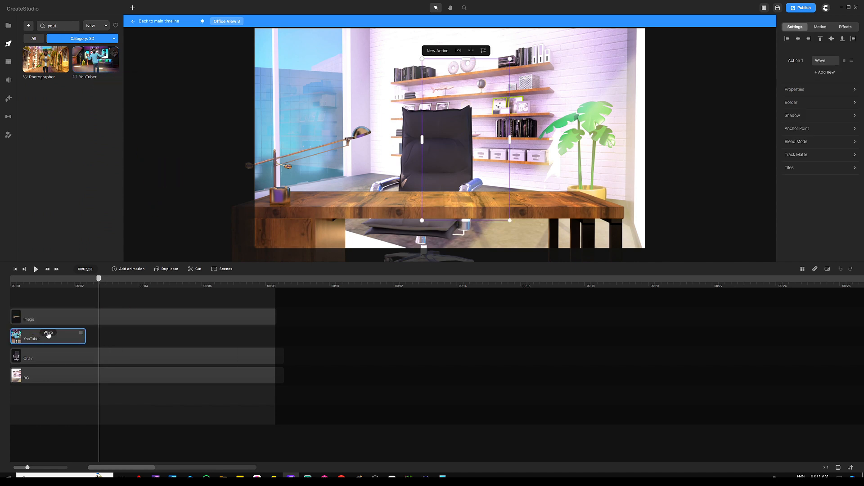
# Step: Set the YouTuber's action to Idle and extend the clip to the scene's end
pyautogui.click(48, 332)
pyautogui.click(142, 115)
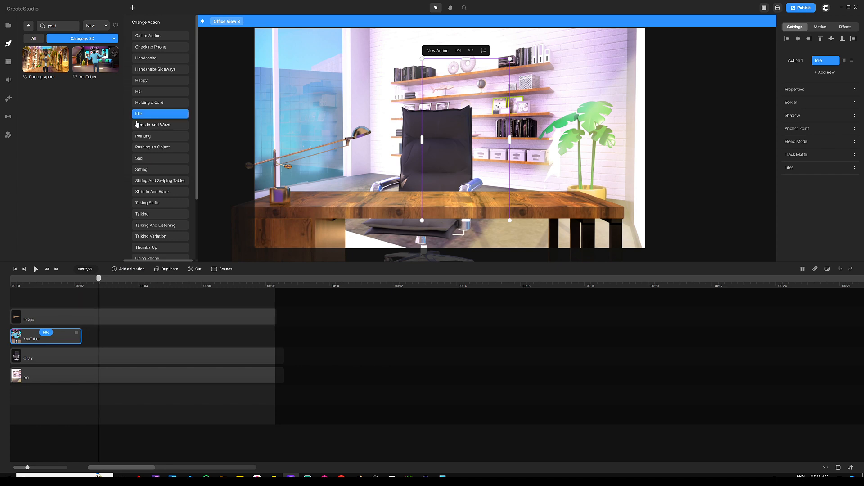
pyautogui.moveTo(179, 330); pyautogui.dragTo(267, 332)
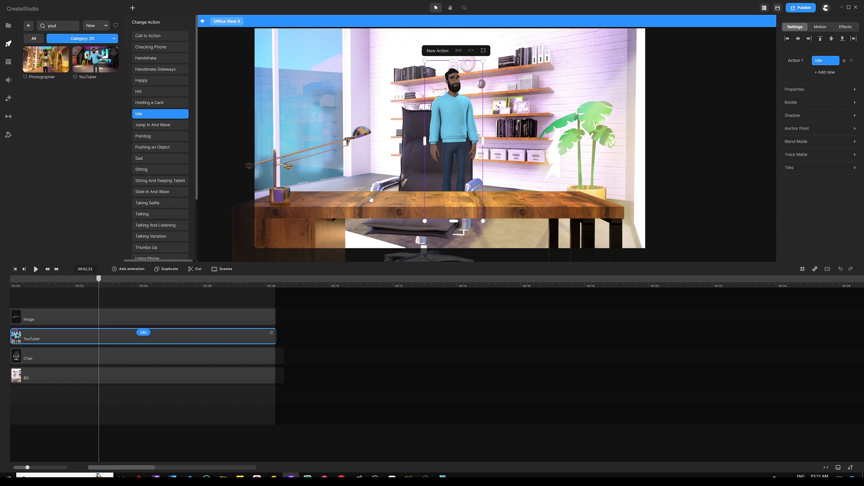
# Step: Enlarge the YouTuber character and position him in front of the chair, repositioning the desk across his waist
pyautogui.moveTo(443, 111); pyautogui.dragTo(433, 127)
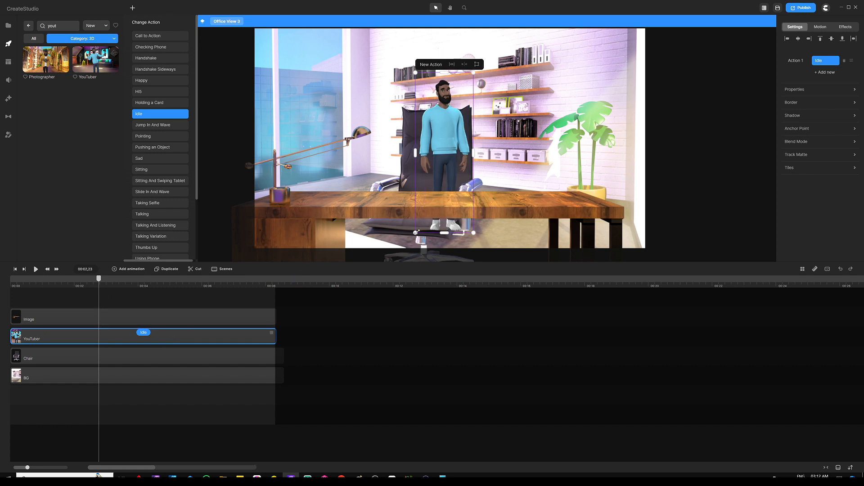
pyautogui.moveTo(416, 232); pyautogui.dragTo(311, 376)
pyautogui.click(428, 121)
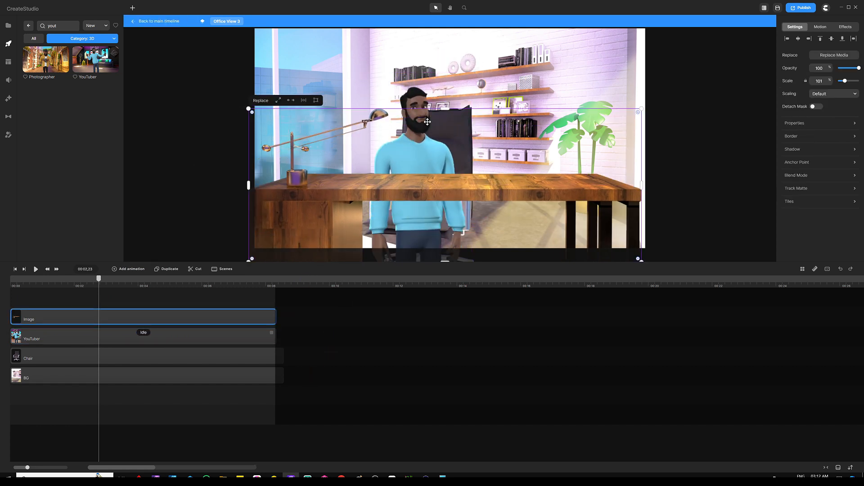
pyautogui.moveTo(427, 121); pyautogui.dragTo(433, 94)
pyautogui.click(418, 108)
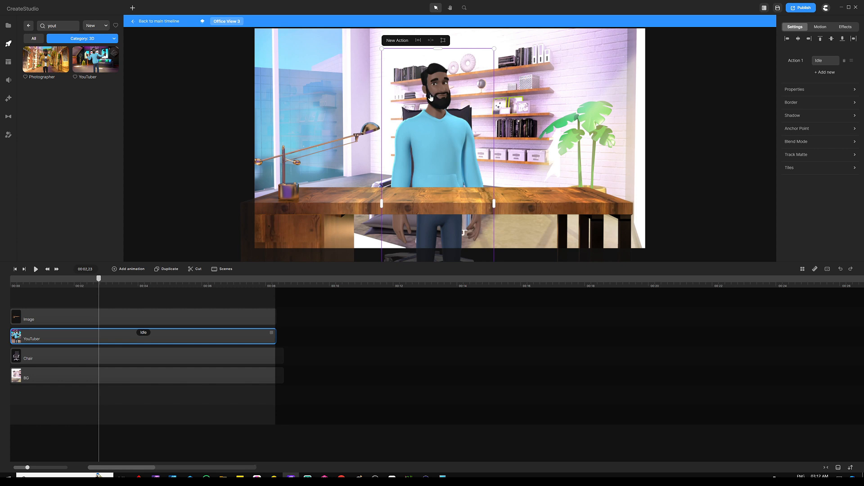
pyautogui.click(185, 304)
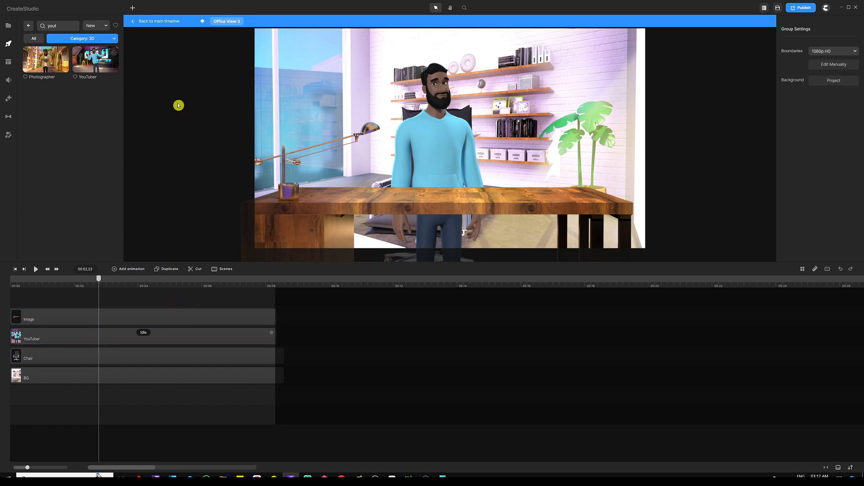
# Step: Return to the main timeline, place the Mask 4 clip above Office View 3, and lower its opacity to 47%
pyautogui.click(171, 22)
pyautogui.click(314, 190)
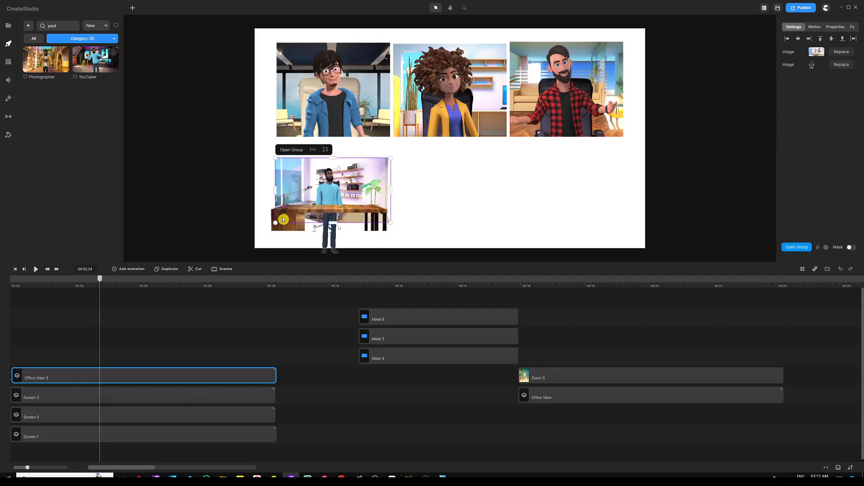
pyautogui.click(192, 320)
pyautogui.click(361, 200)
pyautogui.moveTo(411, 367); pyautogui.dragTo(112, 360)
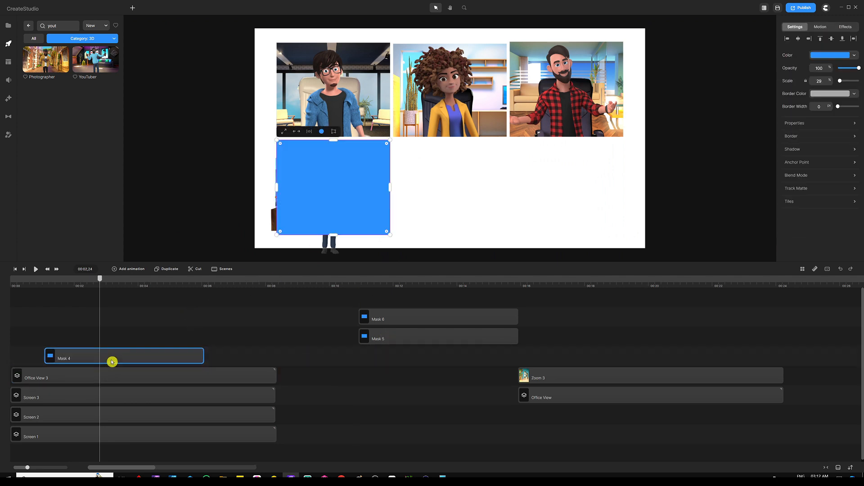
pyautogui.click(847, 68)
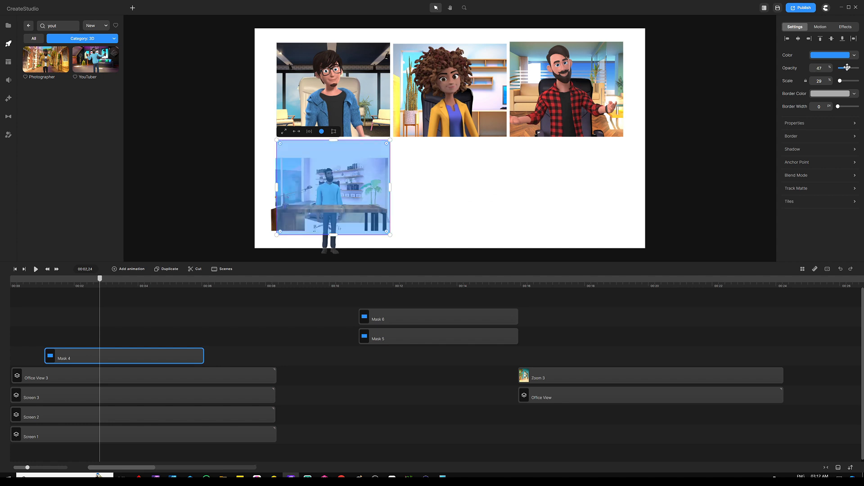
# Step: Enlarge the Office View 3 group and position it so the character and desk sit within the Mask 4 area
pyautogui.click(326, 305)
pyautogui.click(240, 378)
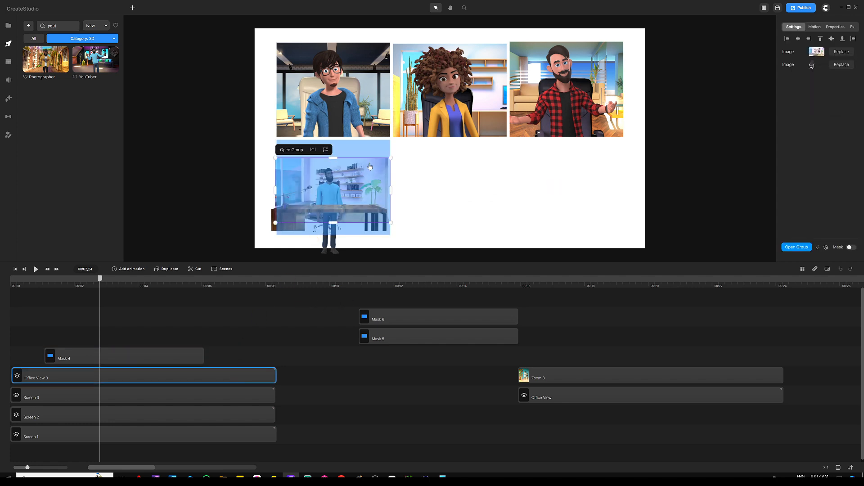
pyautogui.moveTo(390, 157); pyautogui.dragTo(441, 110)
pyautogui.moveTo(414, 147); pyautogui.dragTo(383, 171)
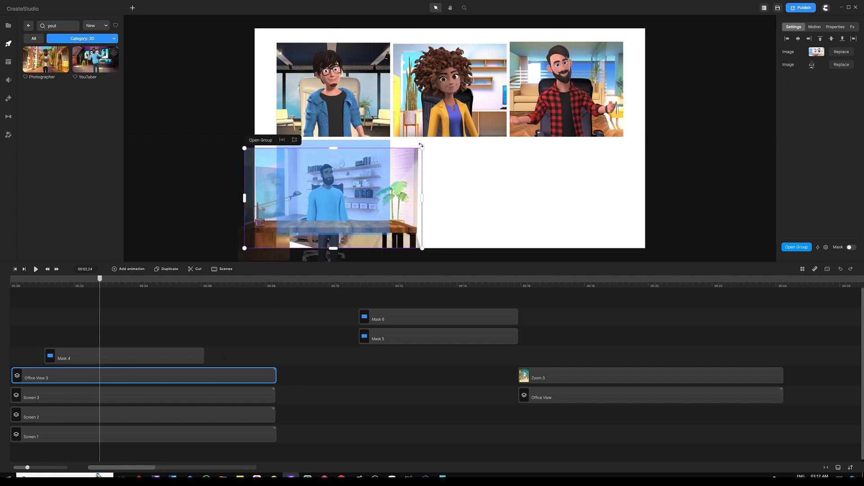
pyautogui.moveTo(420, 149); pyautogui.dragTo(399, 166)
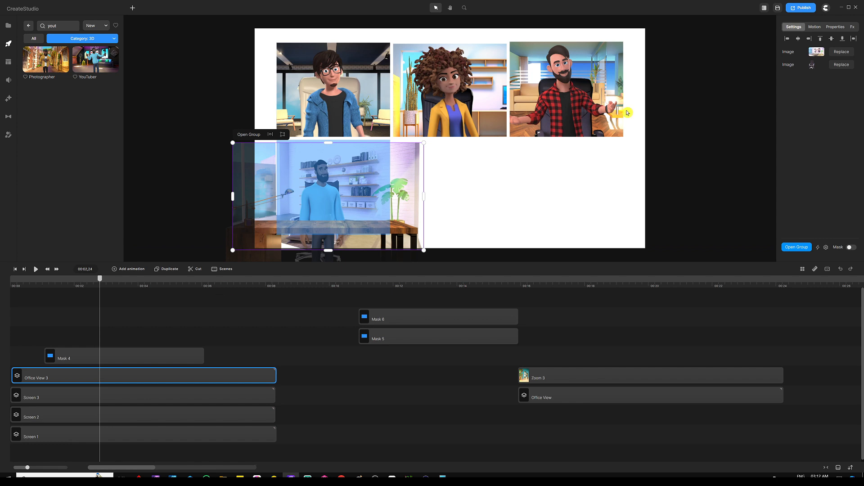
# Step: Restore Mask 4's opacity to 100% and mask Office View 3 with Mask 4
pyautogui.click(358, 183)
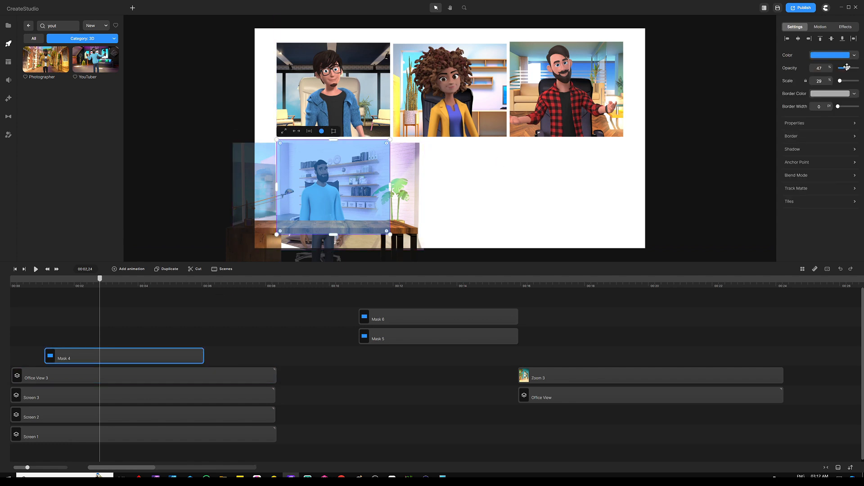
pyautogui.moveTo(846, 67); pyautogui.dragTo(858, 67)
pyautogui.click(151, 333)
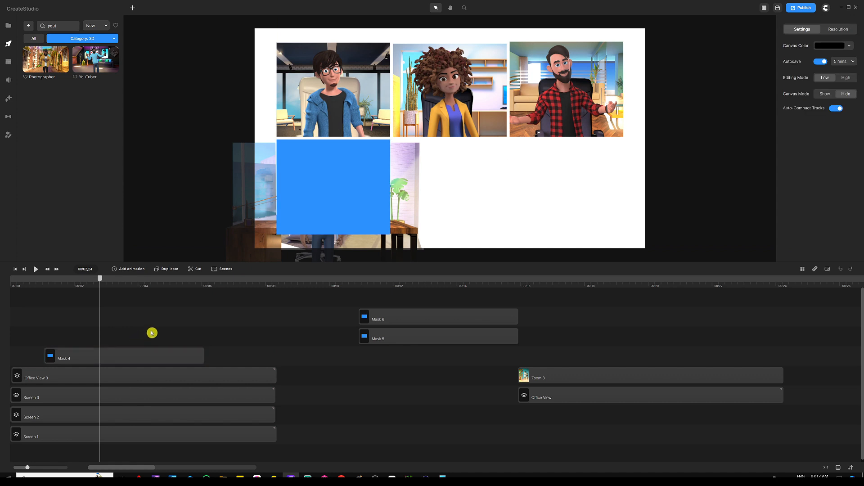
pyautogui.moveTo(152, 333); pyautogui.dragTo(133, 378)
pyautogui.rightClick(155, 374)
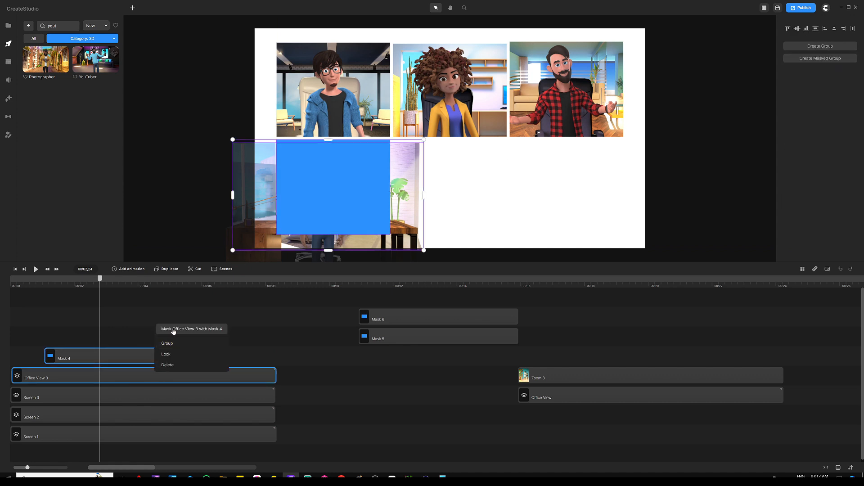
pyautogui.click(173, 331)
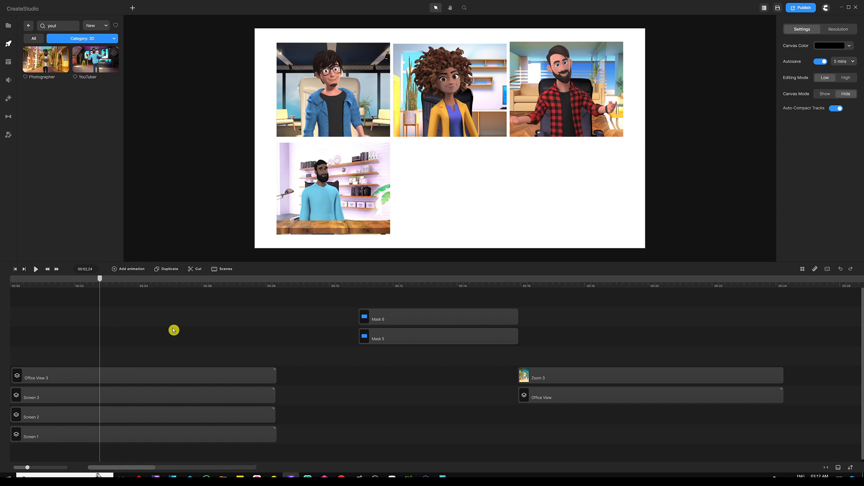
# Step: Rename the masked Office View 3 group as Screen 4
pyautogui.rightClick(165, 377)
pyautogui.click(189, 292)
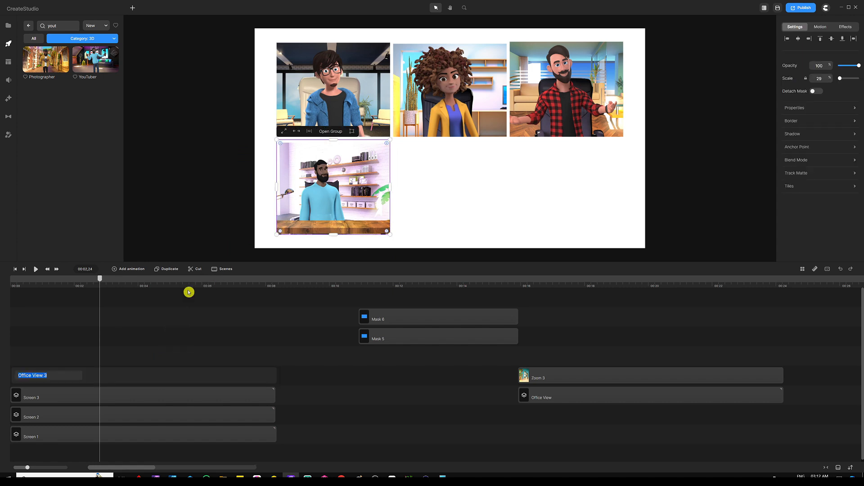
pyautogui.write('Screen 4')
pyautogui.press('Return')
pyautogui.click(272, 323)
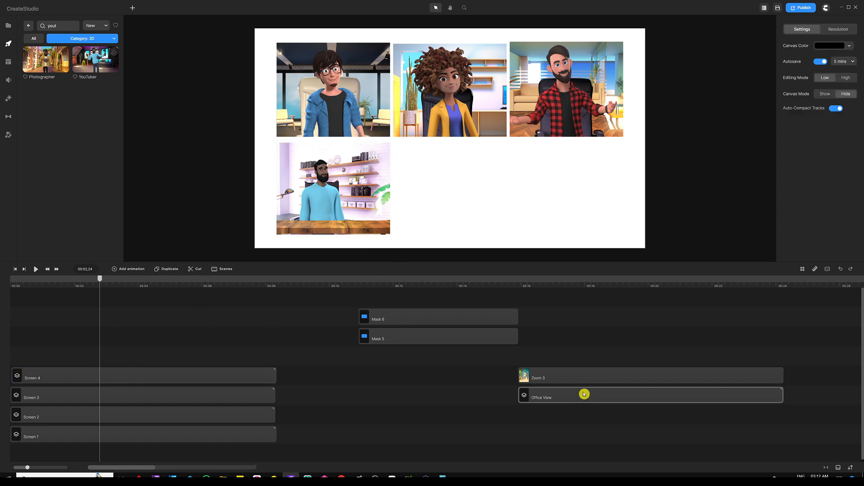
# Step: Move the Office View clip to the timeline start above Screen 4, then enlarge and place it beside Screen 4 on the canvas
pyautogui.moveTo(614, 399); pyautogui.dragTo(112, 357)
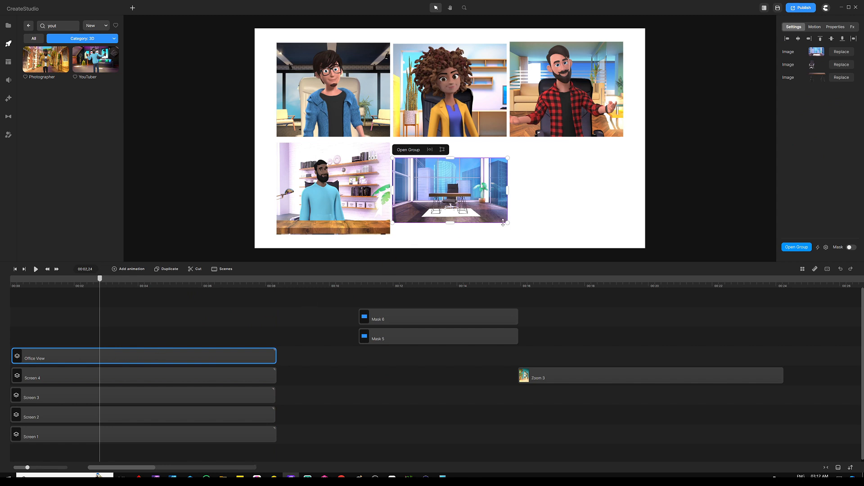
pyautogui.moveTo(505, 221); pyautogui.dragTo(545, 247)
pyautogui.moveTo(454, 206); pyautogui.dragTo(447, 195)
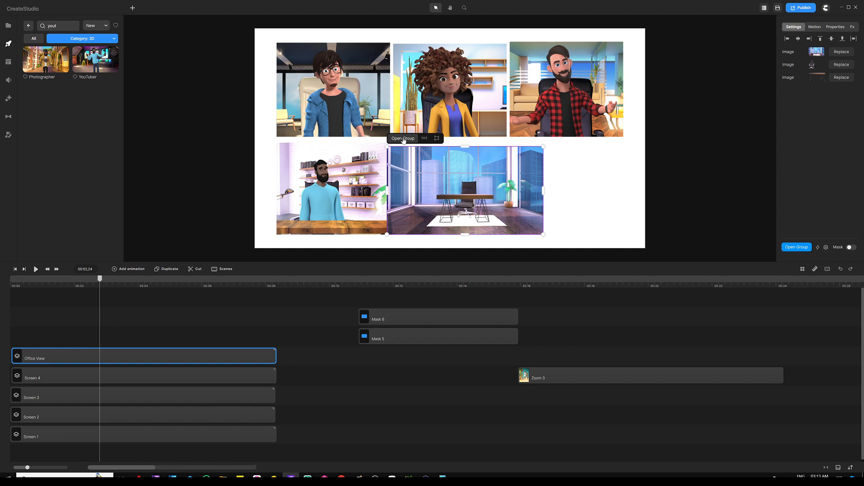
# Step: Open the Office View group and lower the BG and Chair clips to leave a free track beneath Desk
pyautogui.click(403, 139)
pyautogui.click(413, 157)
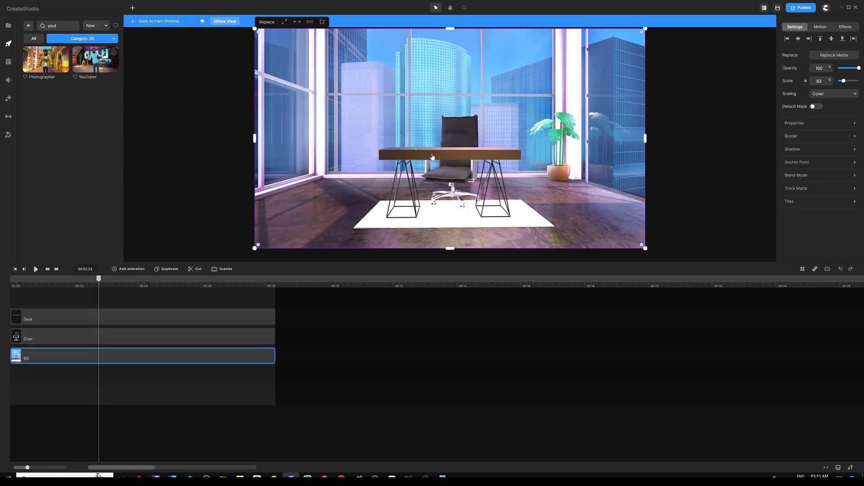
pyautogui.click(432, 156)
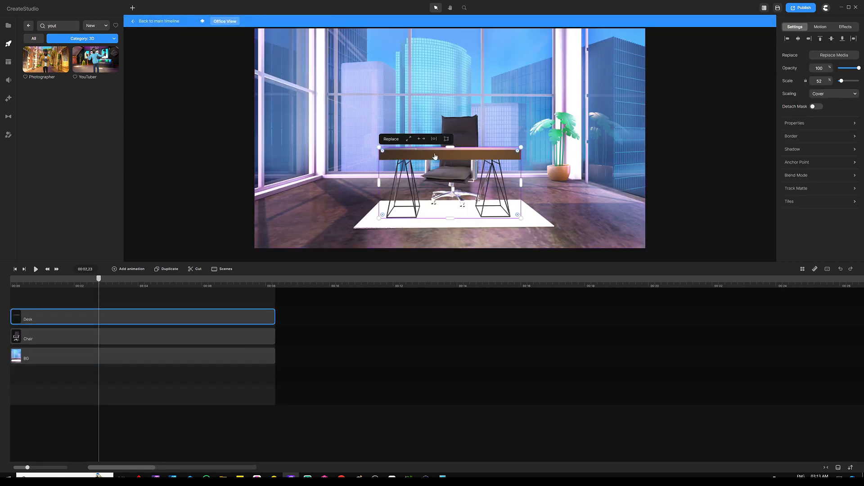
pyautogui.moveTo(155, 357); pyautogui.dragTo(143, 376)
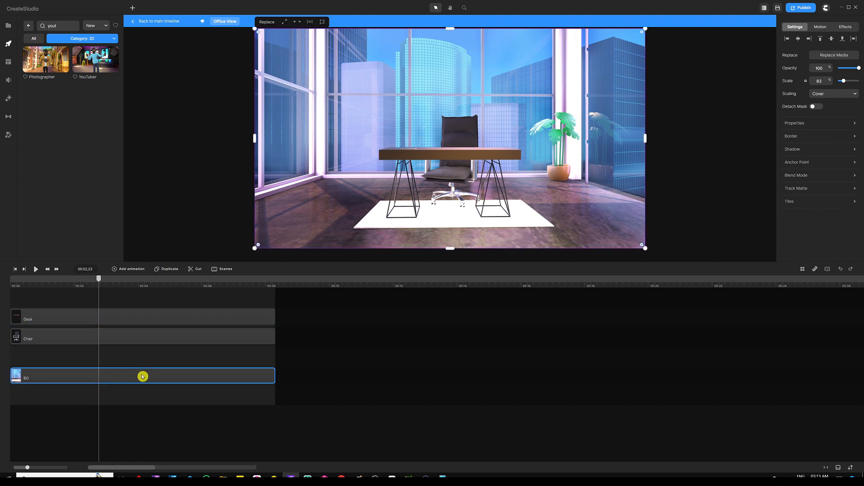
pyautogui.moveTo(139, 341); pyautogui.dragTo(137, 355)
pyautogui.click(135, 337)
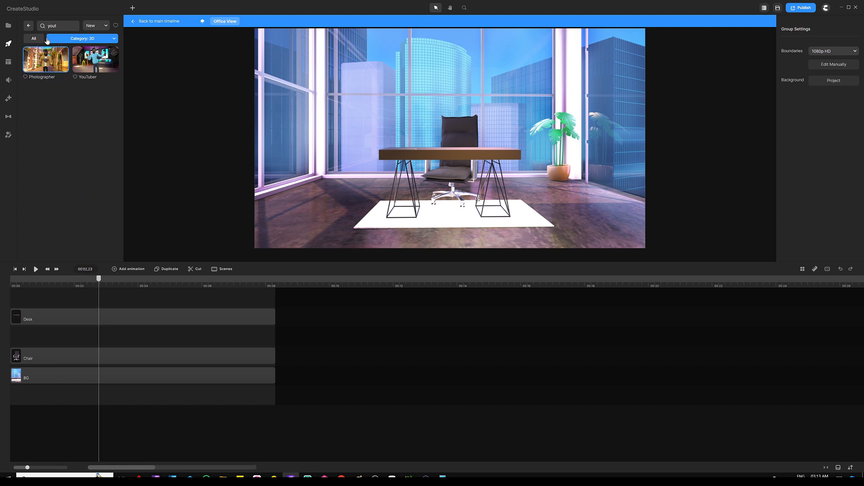
# Step: Search the 3D characters for "teach" and add Teacher to the scene, on the track between Desk and Chair
pyautogui.click(63, 23)
pyautogui.moveTo(50, 61); pyautogui.dragTo(425, 156)
pyautogui.moveTo(127, 322); pyautogui.dragTo(104, 355)
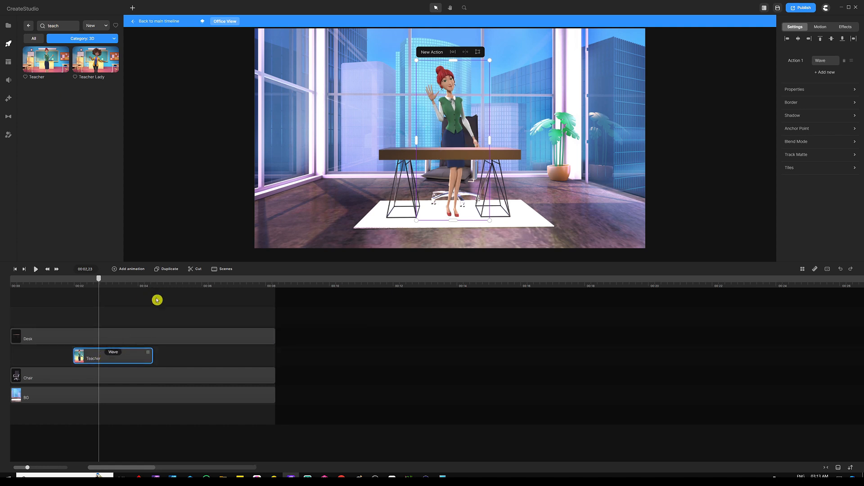
# Step: Set the Teacher's action to Idle and make her clip span the scene from start to end
pyautogui.click(112, 353)
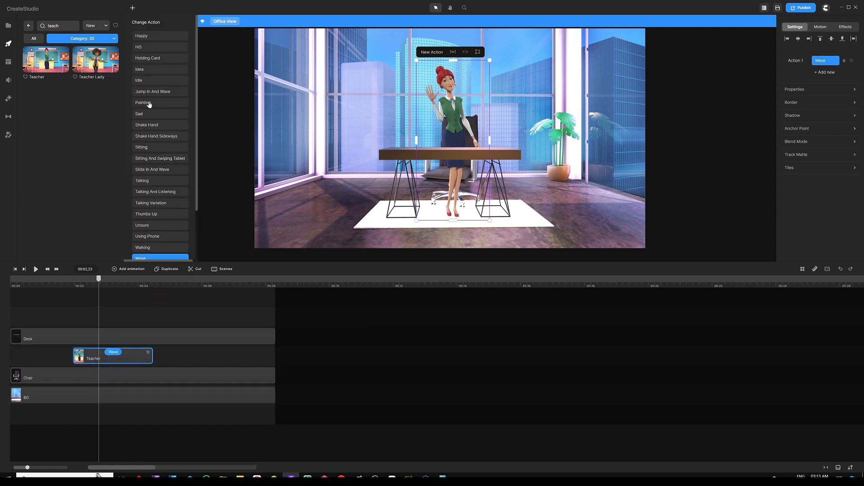
pyautogui.click(141, 84)
pyautogui.click(162, 353)
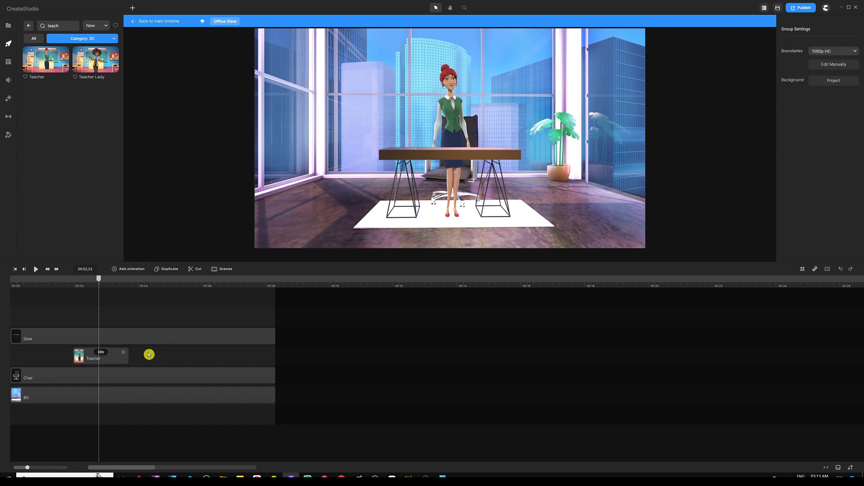
pyautogui.moveTo(94, 356); pyautogui.dragTo(270, 351)
pyautogui.click(270, 351)
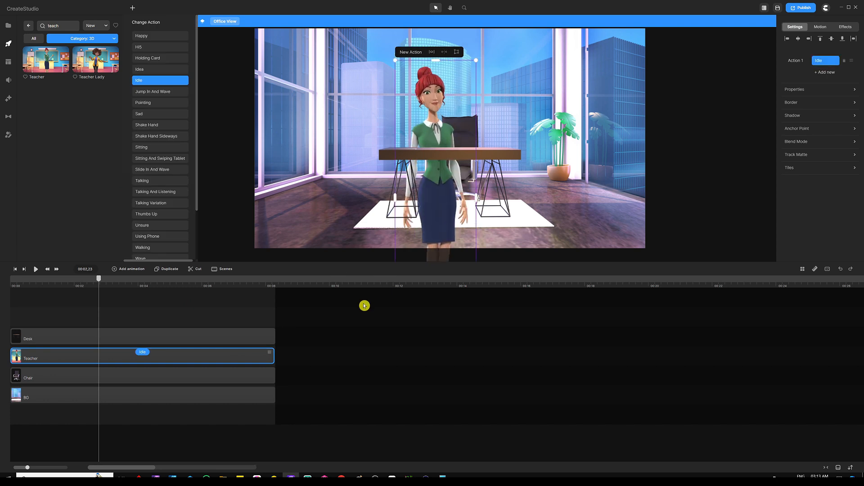
# Step: Center the Teacher between the desk and chair, flip her horizontally, and return to the main timeline
pyautogui.click(372, 283)
pyautogui.click(178, 285)
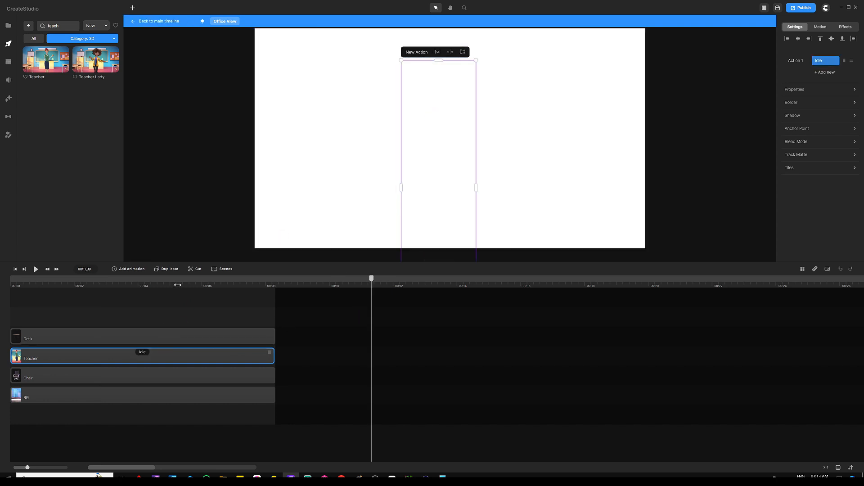
pyautogui.moveTo(438, 98); pyautogui.dragTo(459, 101)
pyautogui.scroll(3, 459, 100)
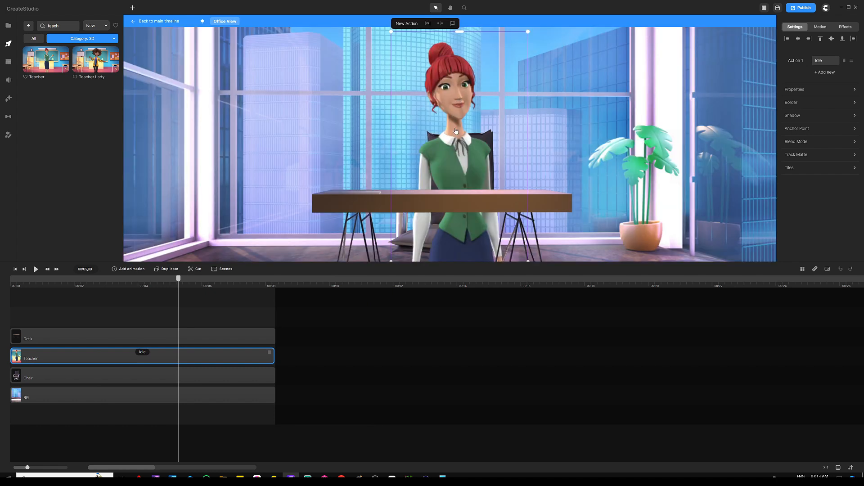
pyautogui.moveTo(456, 131); pyautogui.dragTo(458, 110)
pyautogui.click(437, 23)
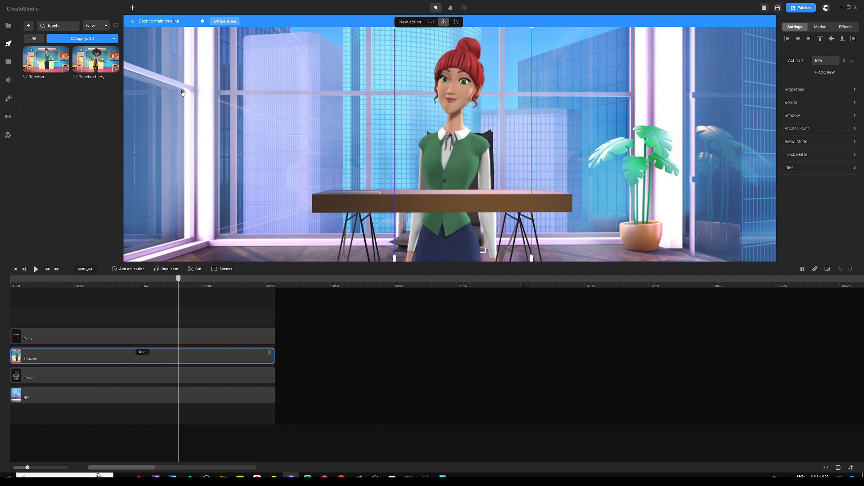
pyautogui.hotkey('ctrl', '0')
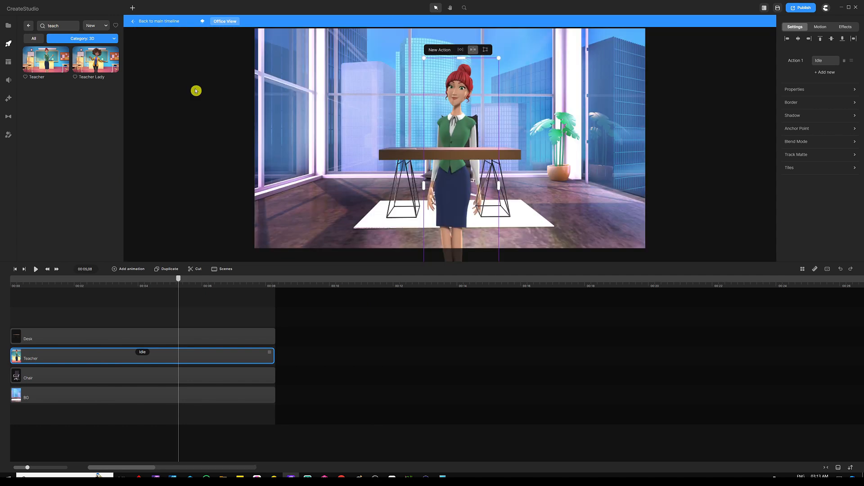
pyautogui.click(159, 21)
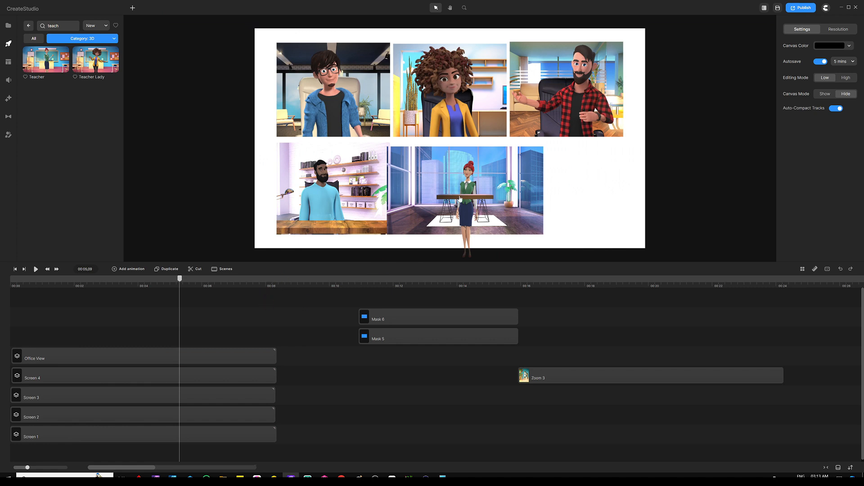
# Step: Place Mask 5 above Office View at 39% opacity, then enlarge and reposition Office View so the Teacher is framed inside the mask
pyautogui.moveTo(412, 342); pyautogui.dragTo(165, 336)
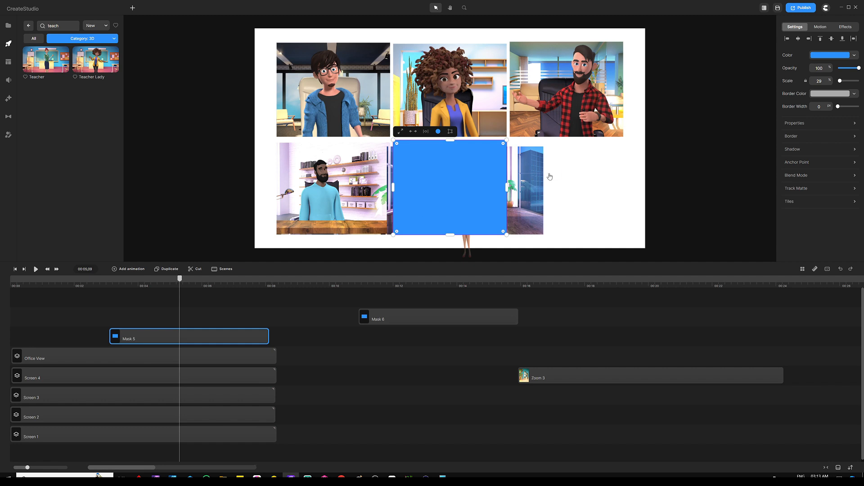
pyautogui.click(846, 68)
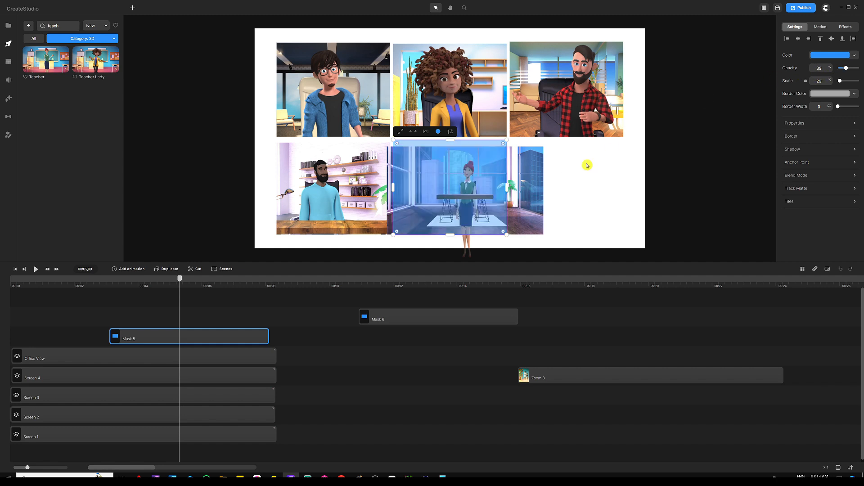
pyautogui.click(527, 181)
pyautogui.moveTo(544, 148); pyautogui.dragTo(624, 103)
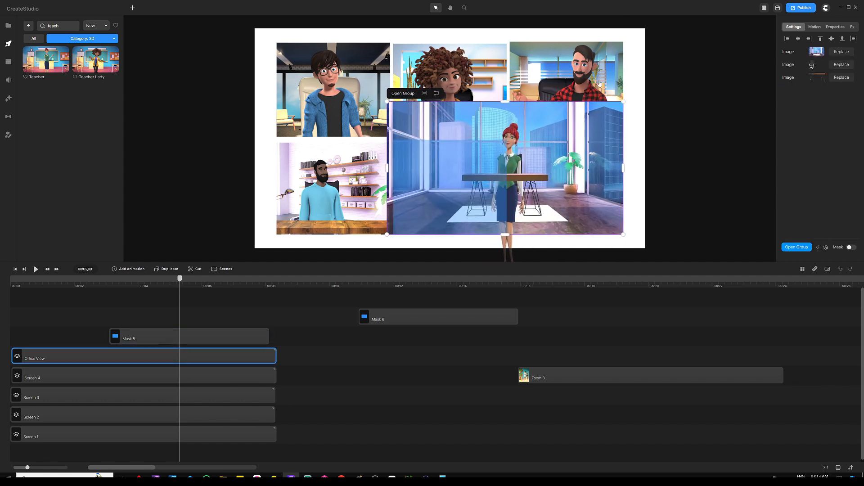
pyautogui.moveTo(580, 139); pyautogui.dragTo(528, 171)
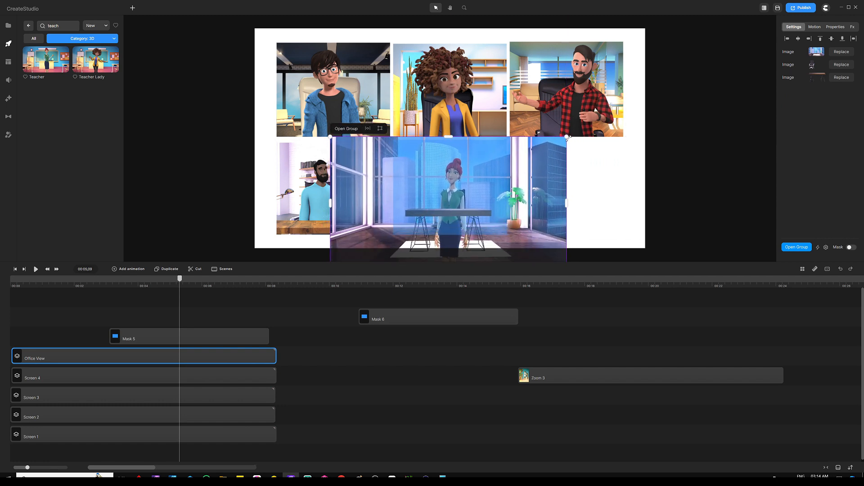
pyautogui.moveTo(567, 138); pyautogui.dragTo(541, 150)
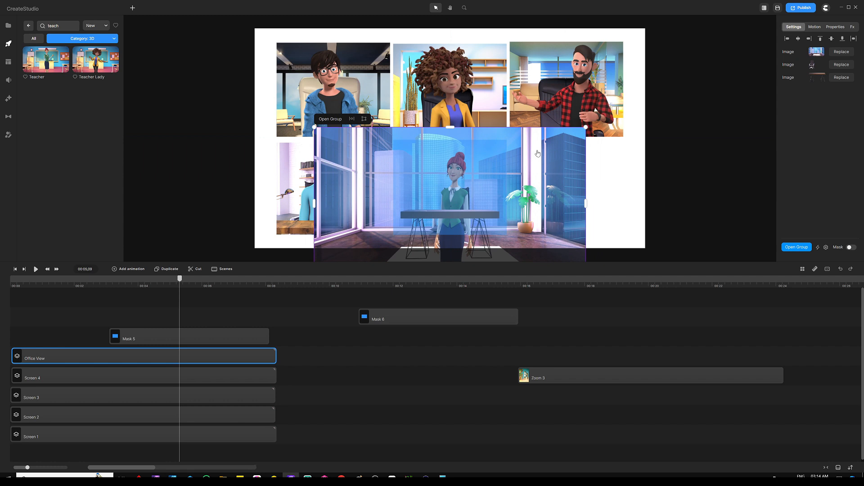
# Step: Restore Mask 5 to 100% opacity and use it to mask the Office View group
pyautogui.doubleClick(462, 171)
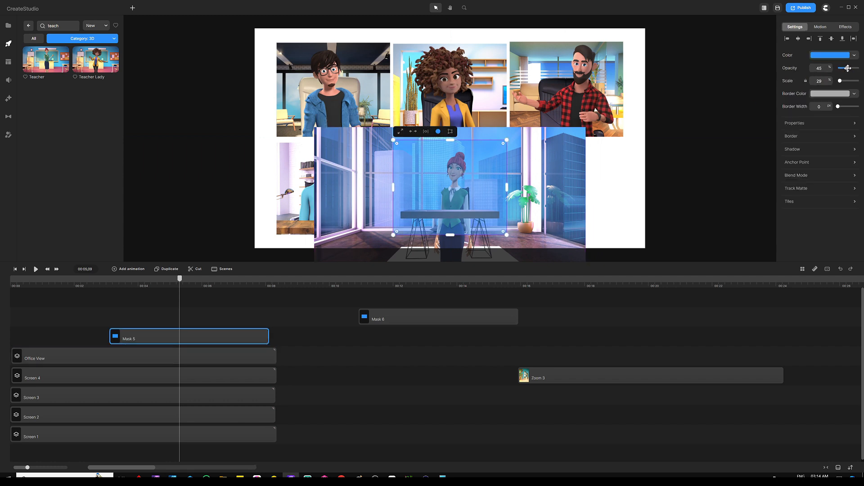
pyautogui.moveTo(847, 68); pyautogui.dragTo(858, 68)
pyautogui.click(180, 308)
pyautogui.moveTo(232, 309); pyautogui.dragTo(207, 356)
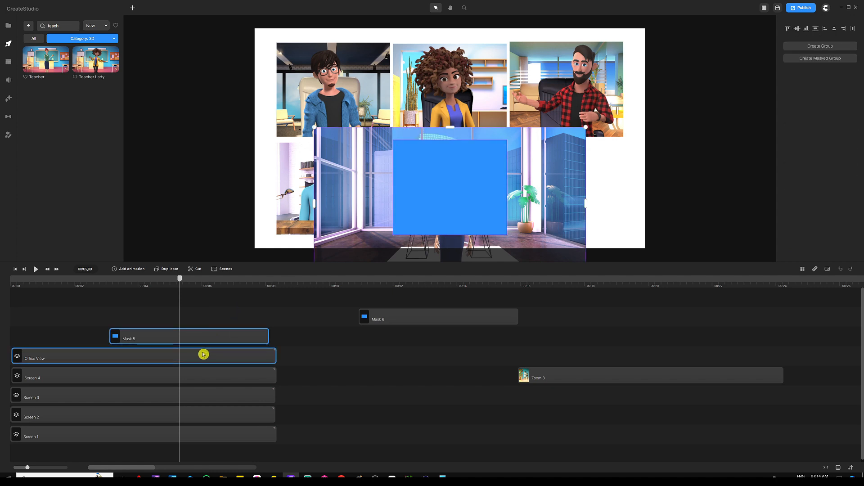
pyautogui.rightClick(203, 354)
pyautogui.click(229, 308)
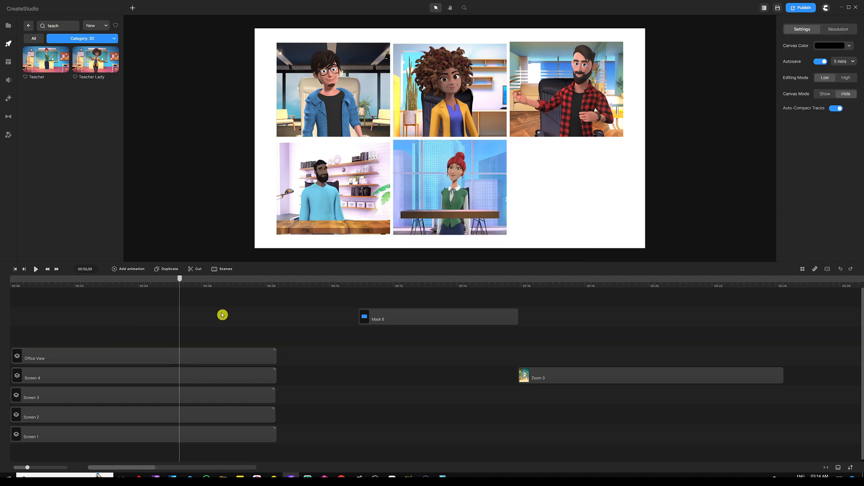
# Step: Rename the masked Office View clip as Screen 5
pyautogui.rightClick(210, 354)
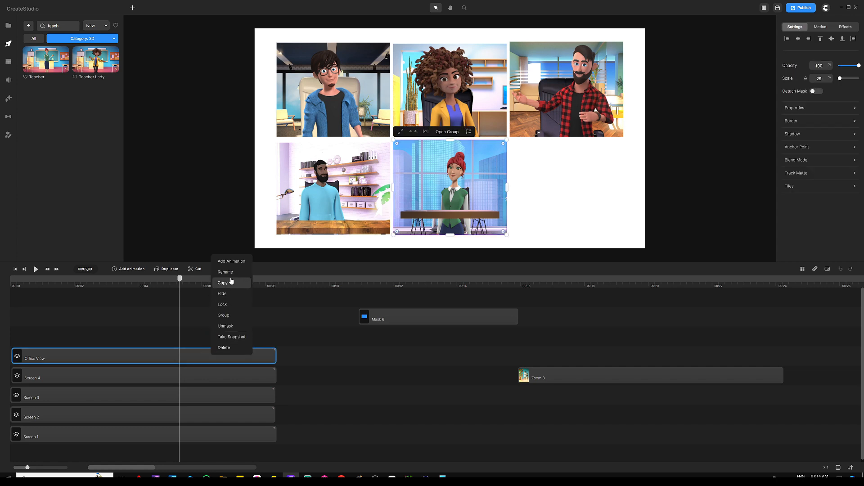
pyautogui.click(231, 277)
pyautogui.write('Scree')
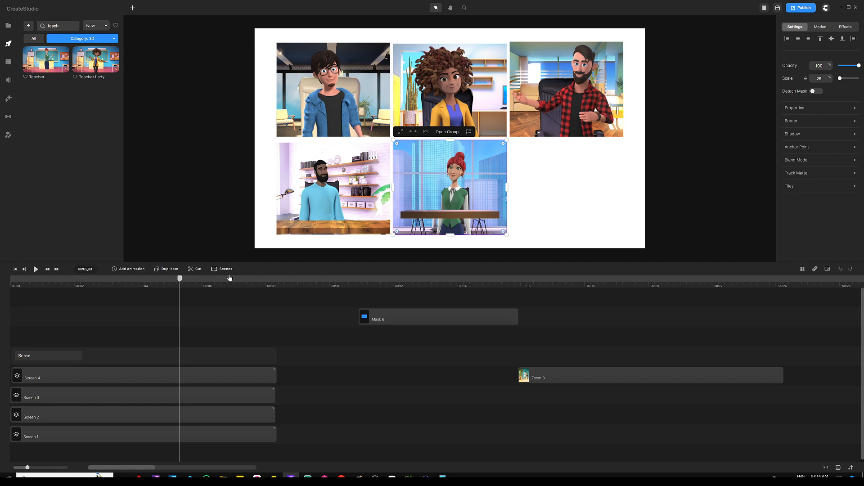
pyautogui.write('n 5')
pyautogui.press('Return')
pyautogui.click(287, 320)
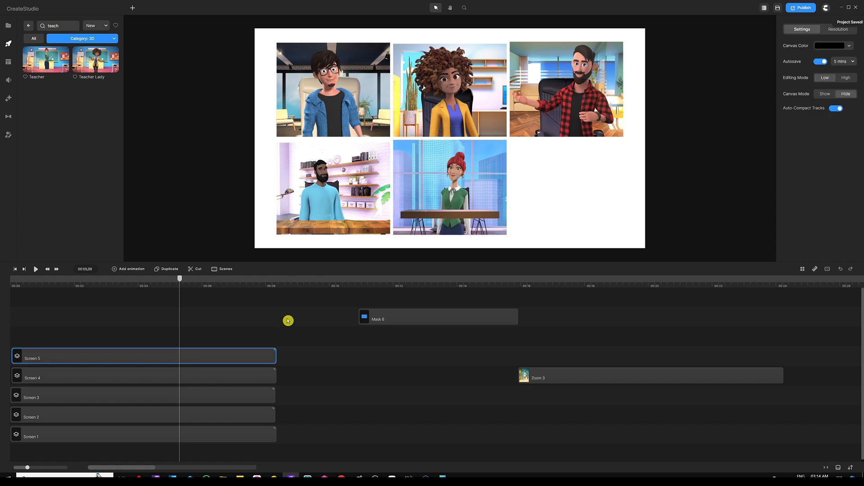
# Step: Move the Zoom 3 background to the timeline start above Screen 5, then enlarge and shift it over the empty sixth screen area
pyautogui.moveTo(633, 380); pyautogui.dragTo(125, 337)
pyautogui.click(227, 315)
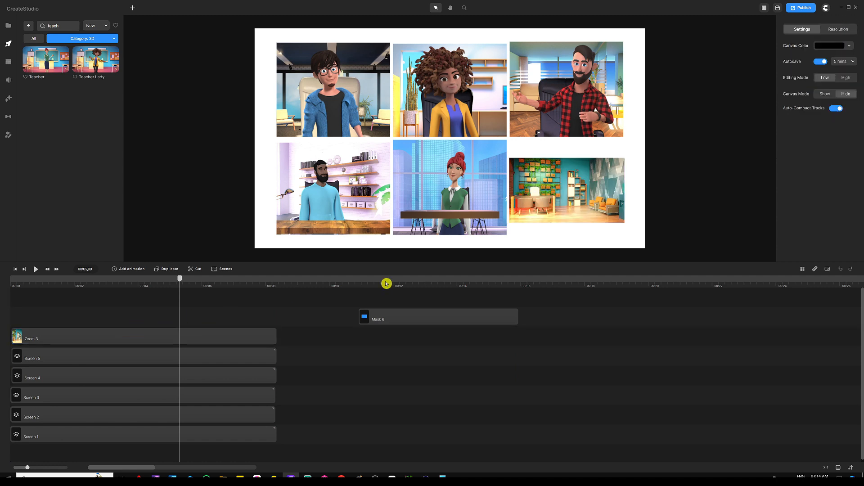
pyautogui.click(539, 201)
pyautogui.moveTo(511, 221); pyautogui.dragTo(440, 260)
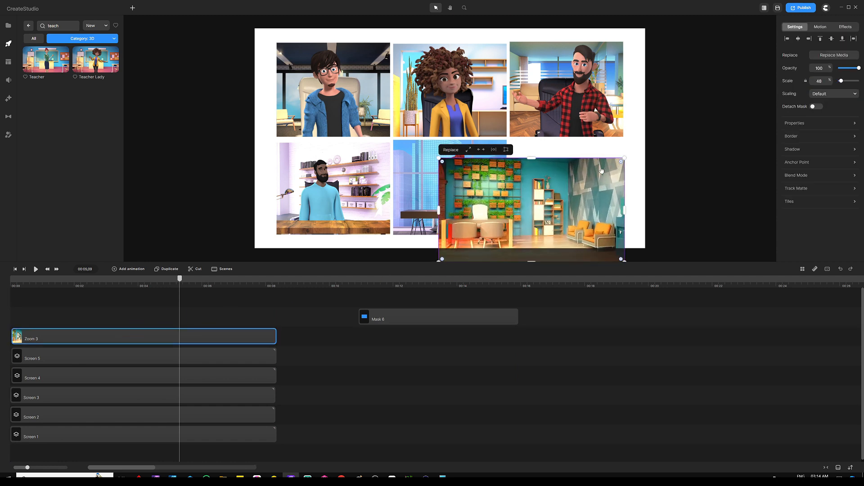
pyautogui.moveTo(625, 157); pyautogui.dragTo(666, 128)
pyautogui.moveTo(515, 192); pyautogui.dragTo(562, 189)
pyautogui.click(323, 324)
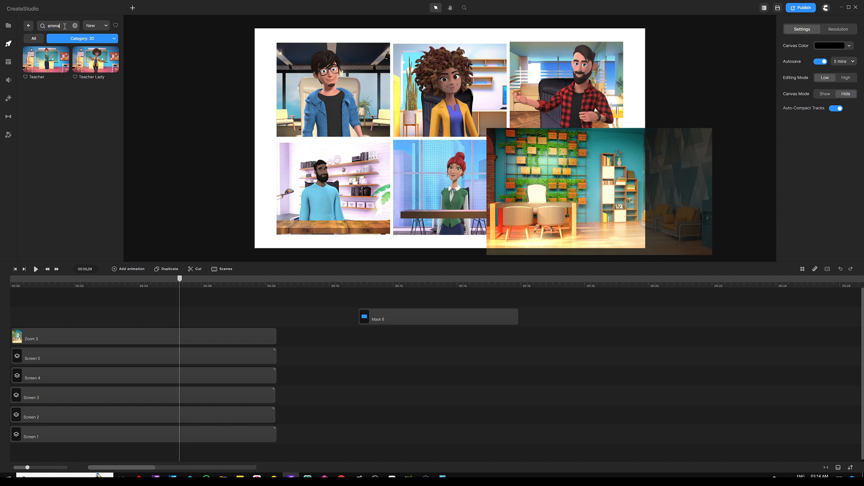
# Step: Search the 3D characters for "emma", add Emma to the scene, set her action to Idle and shift her clip slightly earlier
pyautogui.press('Return')
pyautogui.click(50, 61)
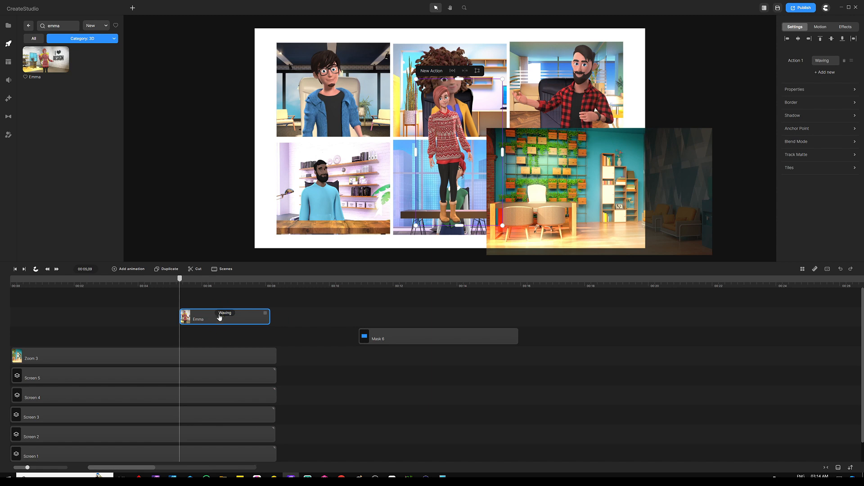
pyautogui.click(225, 313)
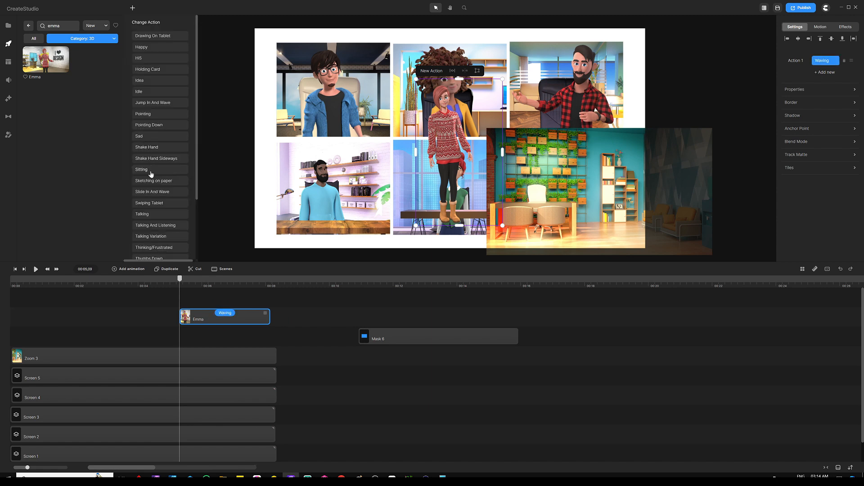
pyautogui.click(141, 92)
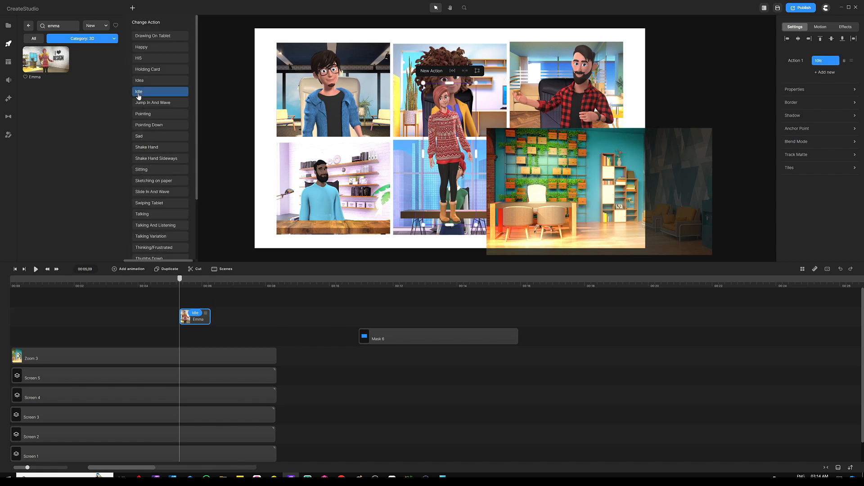
pyautogui.moveTo(205, 308); pyautogui.dragTo(180, 319)
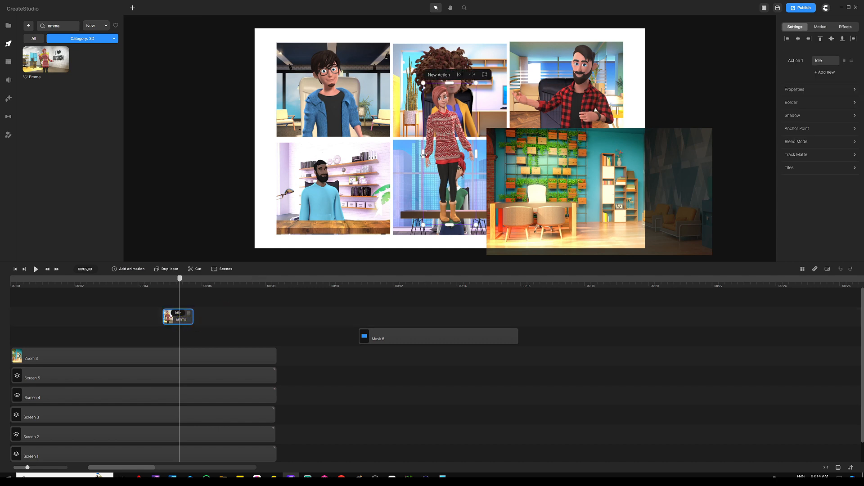
# Step: Add the dark office chair from the project media, scale it to about 31% and place it over the Zoom 3 background
pyautogui.click(28, 29)
pyautogui.click(8, 26)
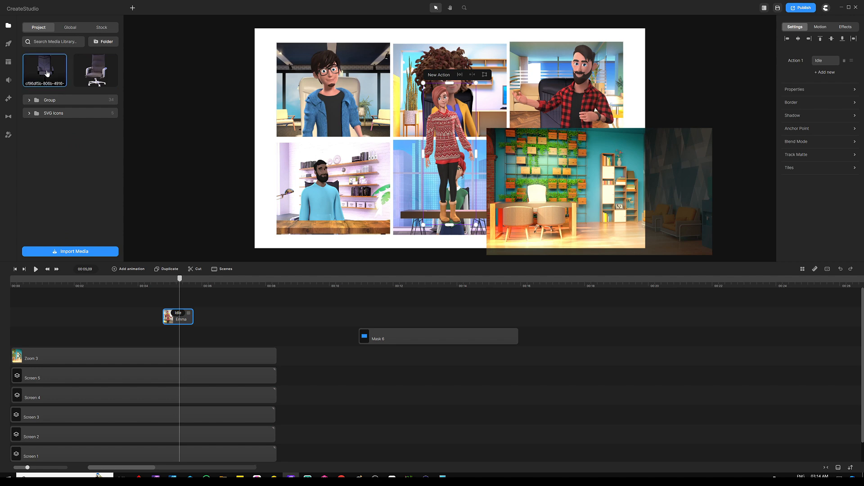
pyautogui.moveTo(47, 73); pyautogui.dragTo(377, 130)
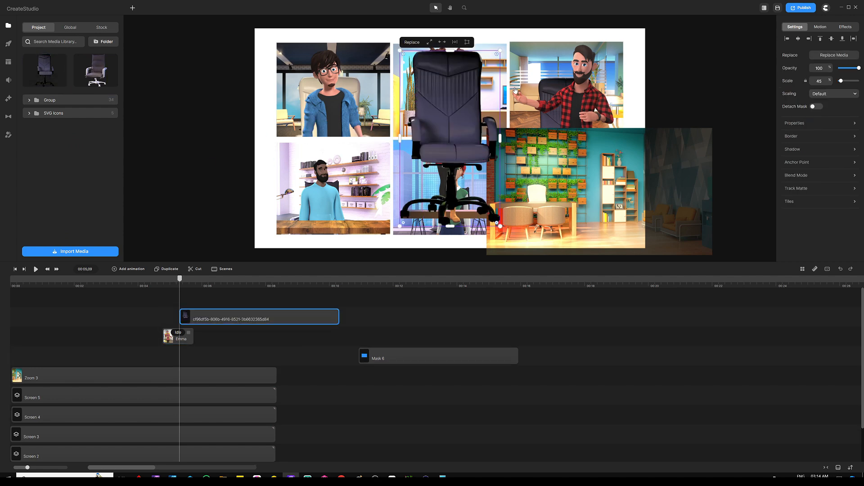
pyautogui.moveTo(450, 104); pyautogui.dragTo(550, 177)
pyautogui.scroll(-3, 612, 130)
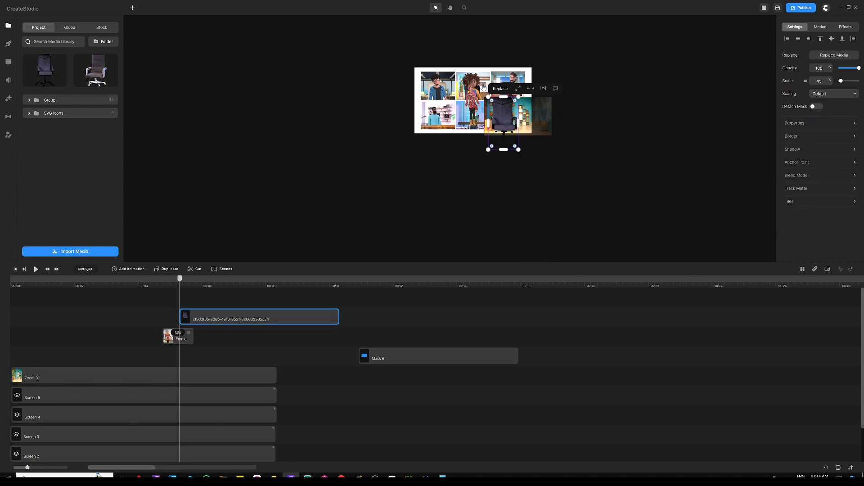
pyautogui.scroll(3, 527, 121)
pyautogui.moveTo(498, 45); pyautogui.dragTo(466, 100)
pyautogui.moveTo(435, 133); pyautogui.dragTo(455, 133)
# Step: Put the chair clip beneath Emma's clip, then enlarge Emma and position her in front of the chair
pyautogui.moveTo(365, 88); pyautogui.dragTo(446, 154)
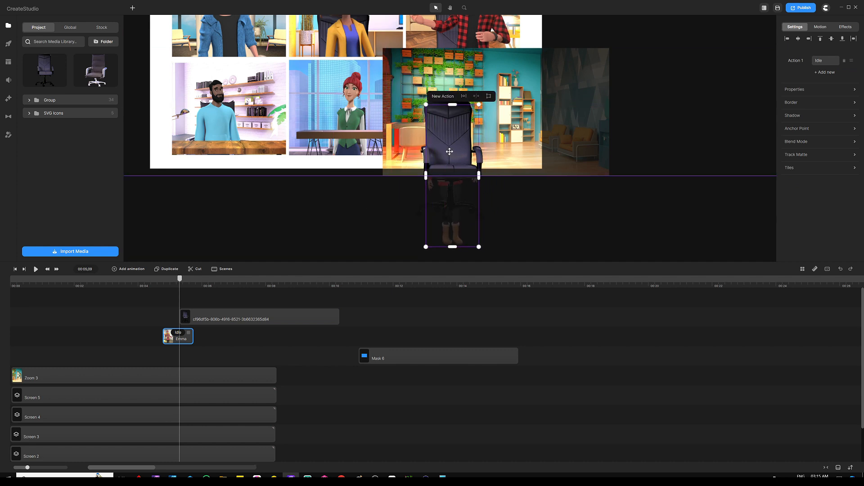
pyautogui.moveTo(206, 322); pyautogui.dragTo(162, 358)
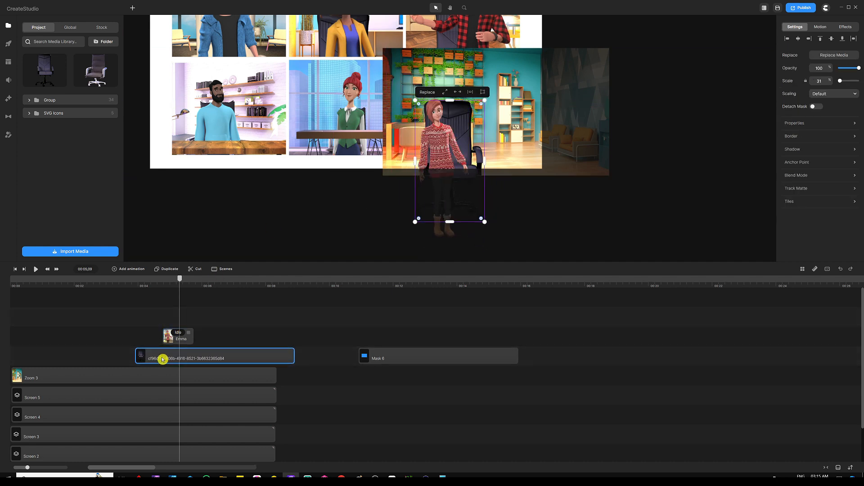
pyautogui.moveTo(452, 142); pyautogui.dragTo(458, 123)
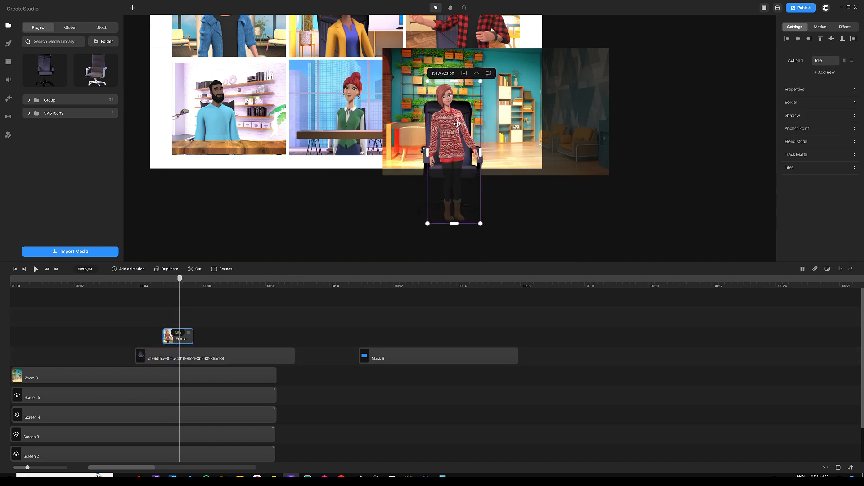
pyautogui.moveTo(478, 82); pyautogui.dragTo(493, 43)
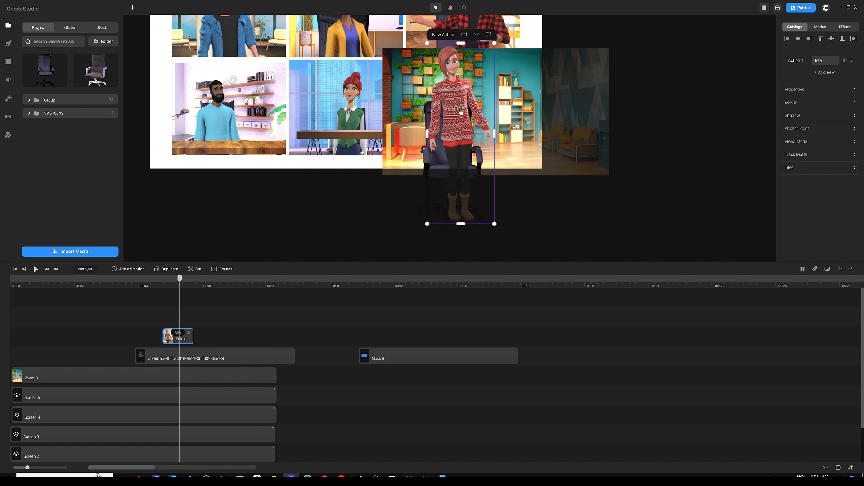
pyautogui.moveTo(461, 105); pyautogui.dragTo(456, 131)
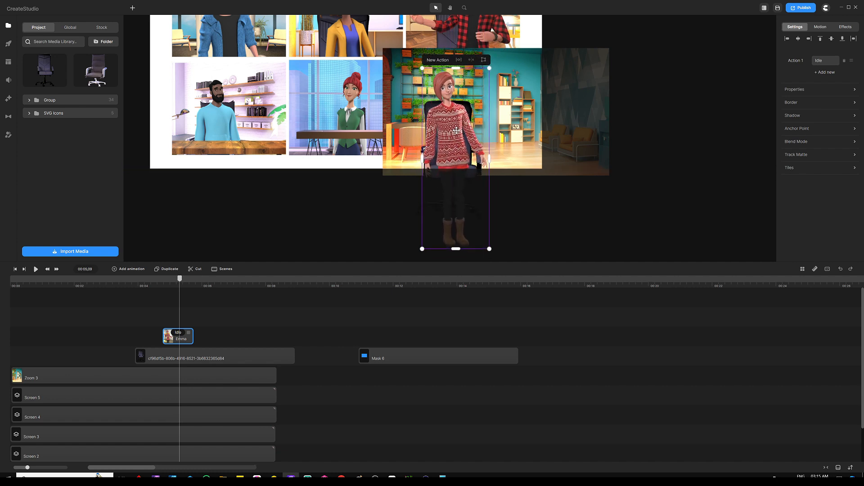
# Step: Make the chair and Emma clips span the scene from the timeline start to the end of the Zoom 3 clip
pyautogui.moveTo(198, 353); pyautogui.dragTo(53, 354)
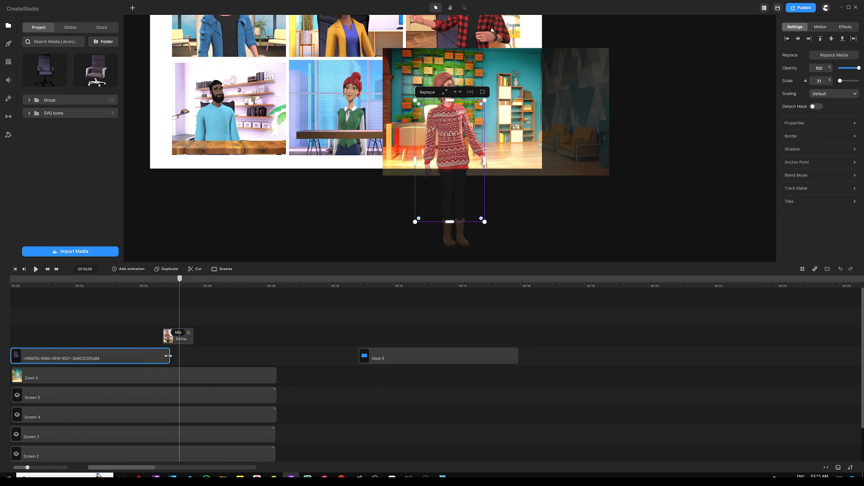
pyautogui.moveTo(170, 354); pyautogui.dragTo(275, 355)
pyautogui.click(233, 339)
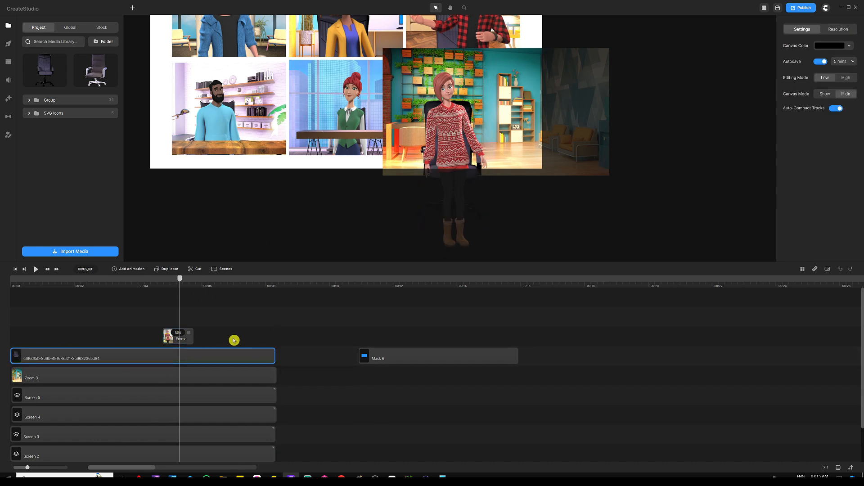
pyautogui.moveTo(185, 339); pyautogui.dragTo(275, 331)
# Step: Group the Emma, chair and Zoom 3 clips and move the group onto the track directly above Screen 5
pyautogui.click(214, 314)
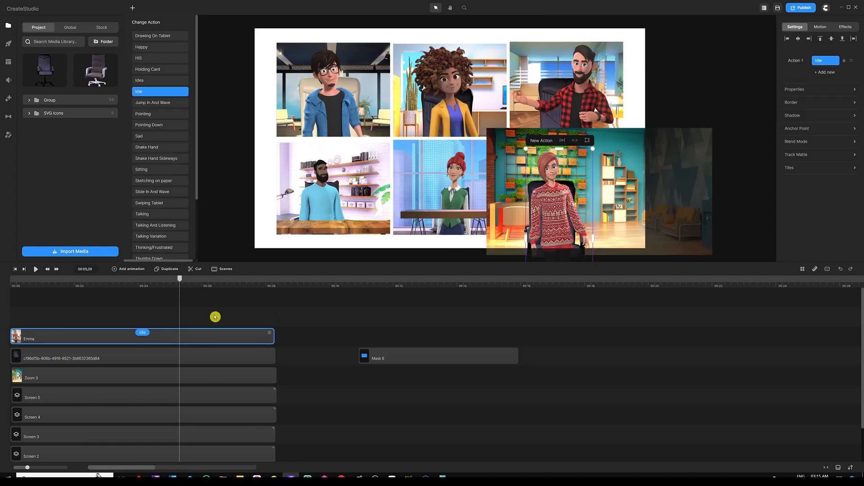
pyautogui.moveTo(208, 313); pyautogui.dragTo(162, 381)
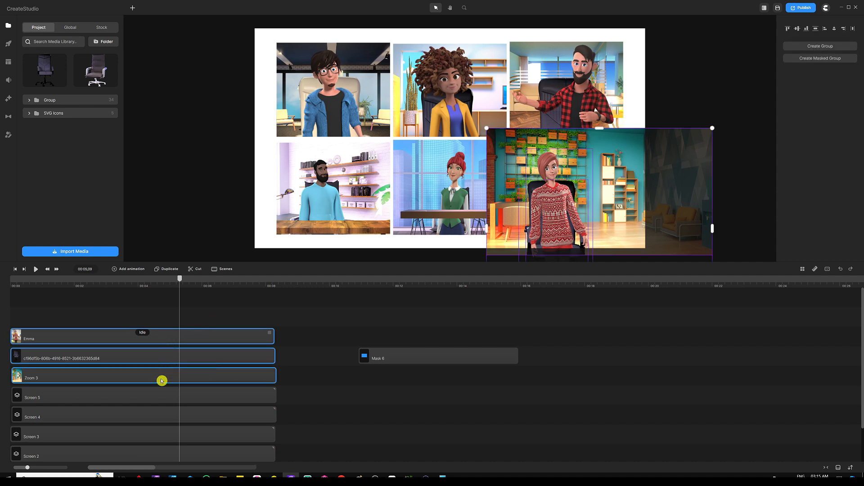
pyautogui.rightClick(130, 381)
pyautogui.click(150, 341)
pyautogui.rightClick(161, 321)
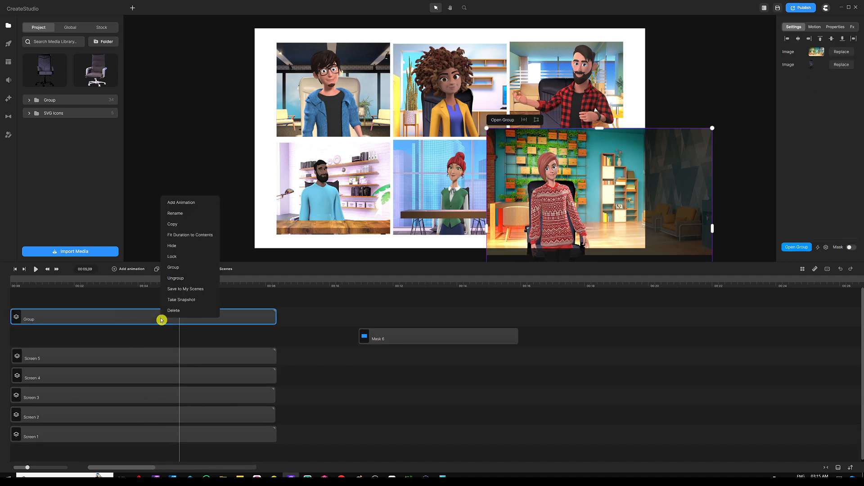
pyautogui.moveTo(110, 310); pyautogui.dragTo(104, 333)
pyautogui.click(166, 312)
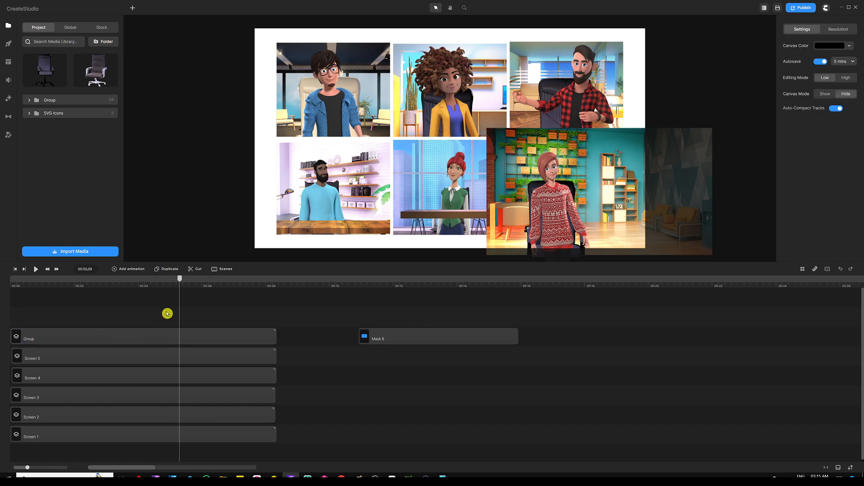
# Step: Move the Mask 6 clip above the new group, ending together, and use temporary 63% mask opacity to nudge the group behind it, restoring 100%
pyautogui.moveTo(416, 340); pyautogui.dragTo(176, 322)
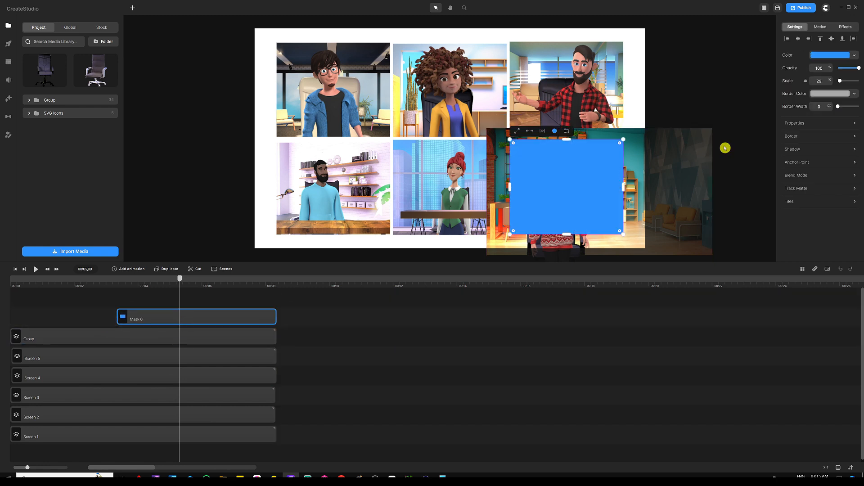
pyautogui.click(851, 68)
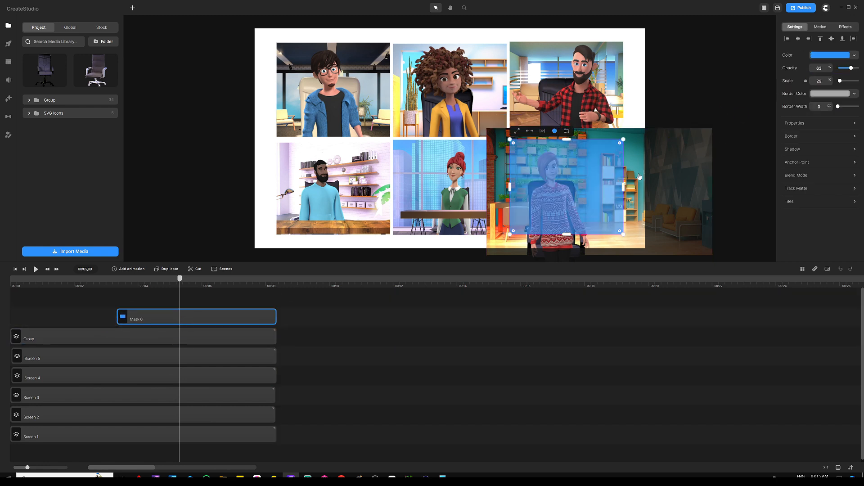
pyautogui.click(639, 176)
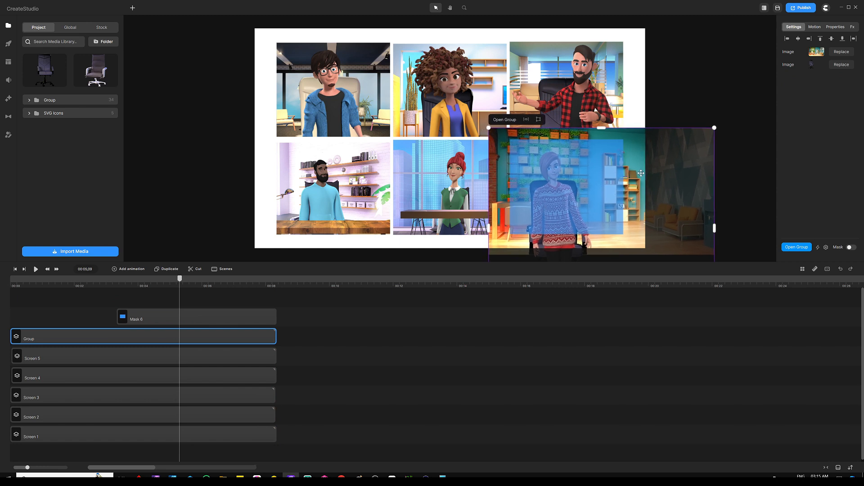
pyautogui.click(566, 181)
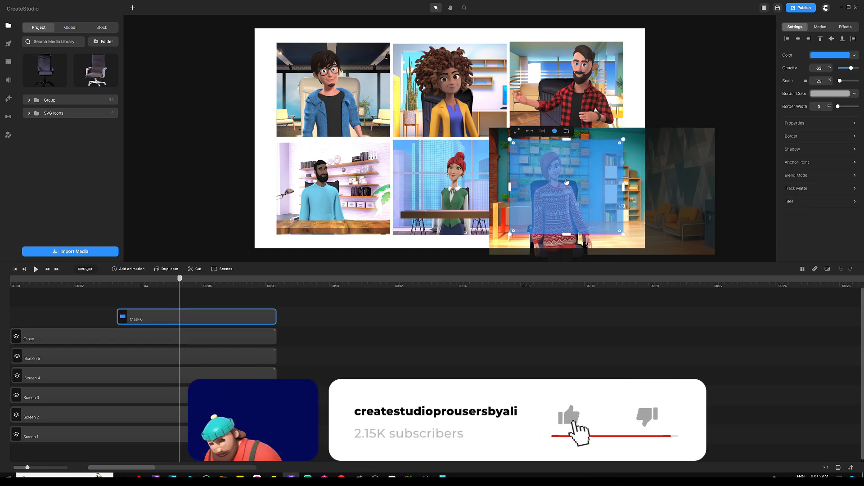
pyautogui.click(858, 67)
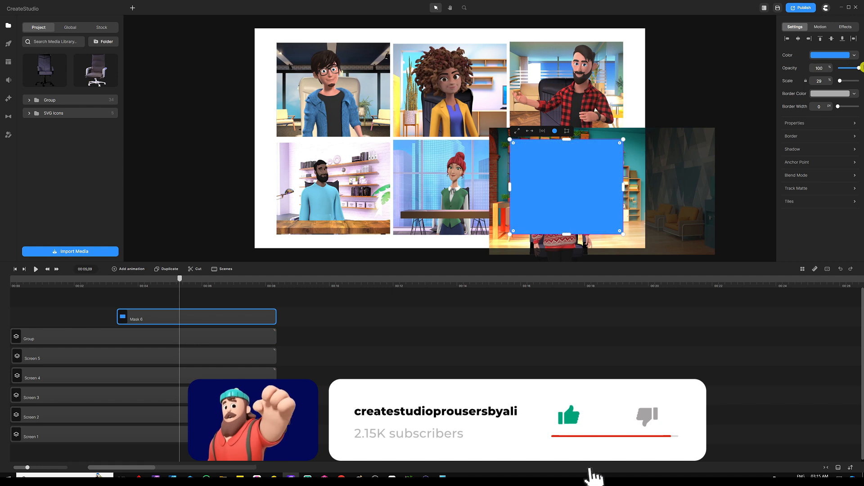
pyautogui.click(211, 306)
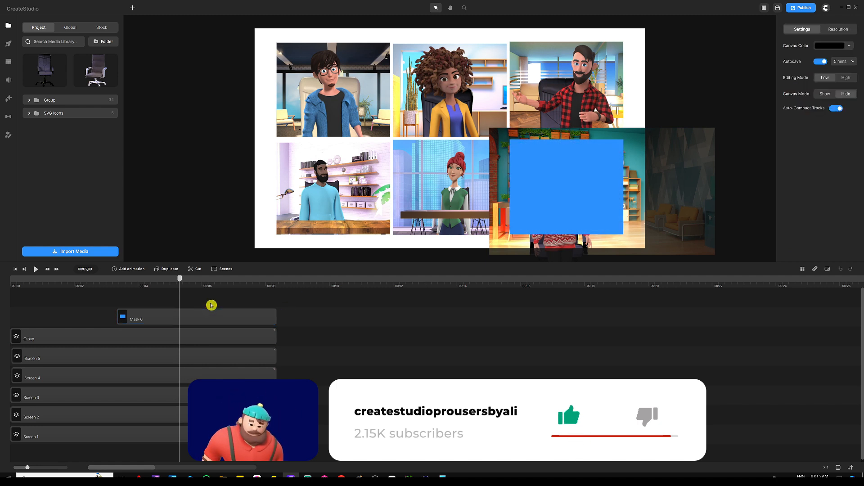
# Step: Mask the new group with the Mask 6 rectangle to form the sixth video-call screen
pyautogui.click(207, 316)
pyautogui.keyDown('shift'); pyautogui.click(201, 336); pyautogui.keyUp('shift')
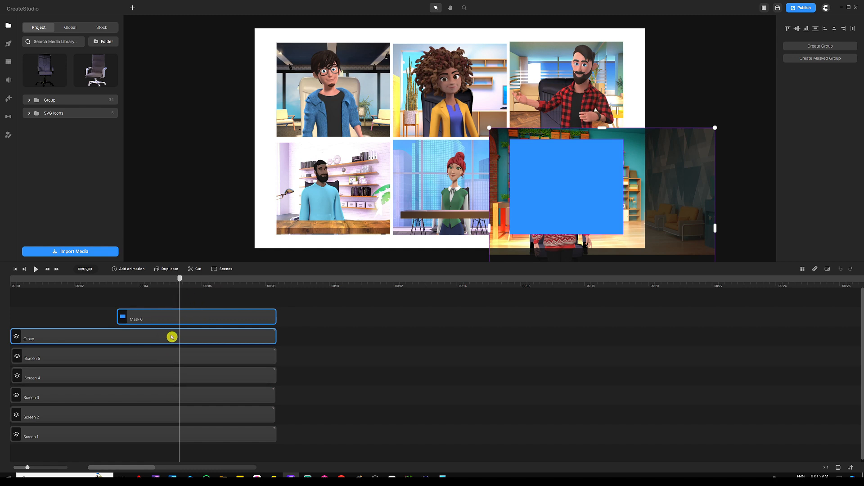
pyautogui.rightClick(195, 336)
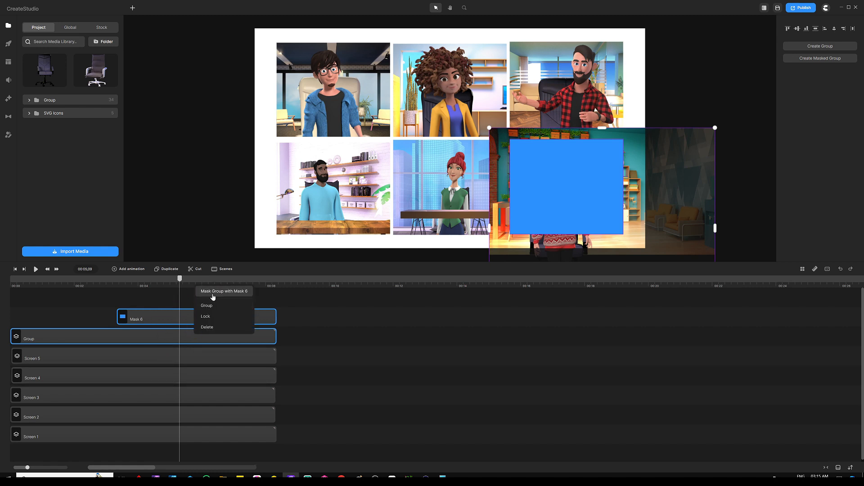
pyautogui.click(212, 296)
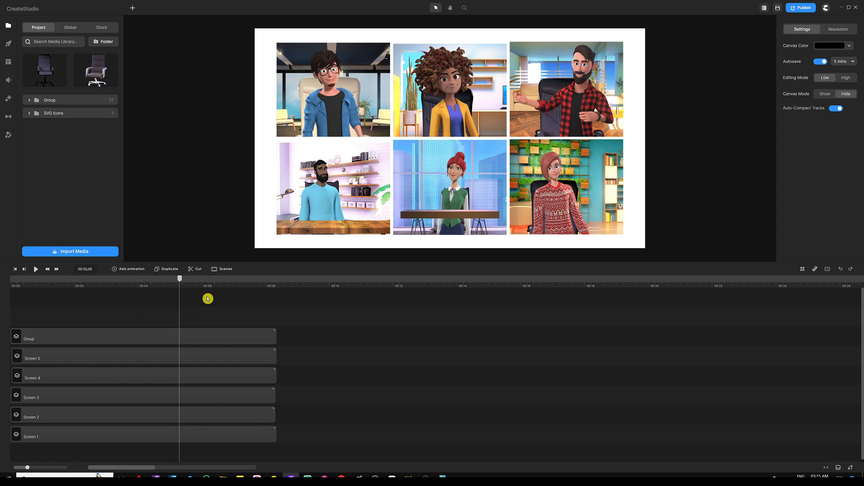
# Step: Inspect the first frame and the clips inside the Screen 4 group, then return to the main timeline
pyautogui.moveTo(179, 279); pyautogui.dragTo(8, 283)
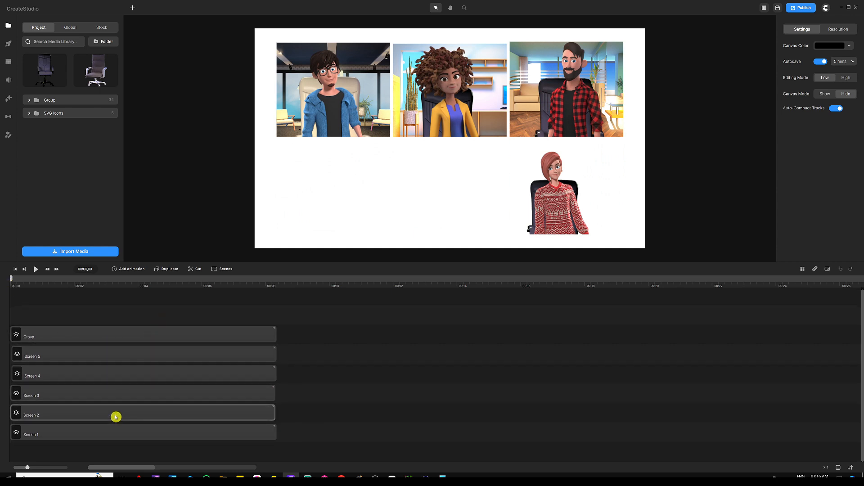
pyautogui.click(120, 399)
pyautogui.click(128, 373)
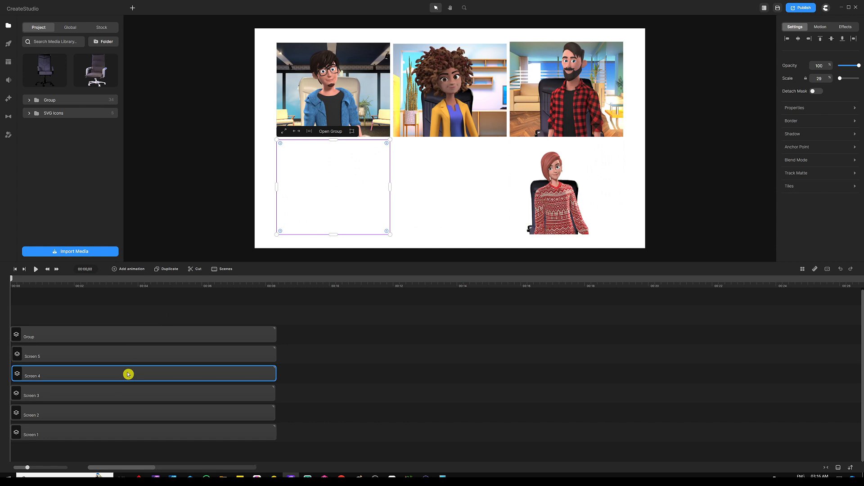
pyautogui.doubleClick(127, 374)
pyautogui.click(143, 314)
pyautogui.click(175, 379)
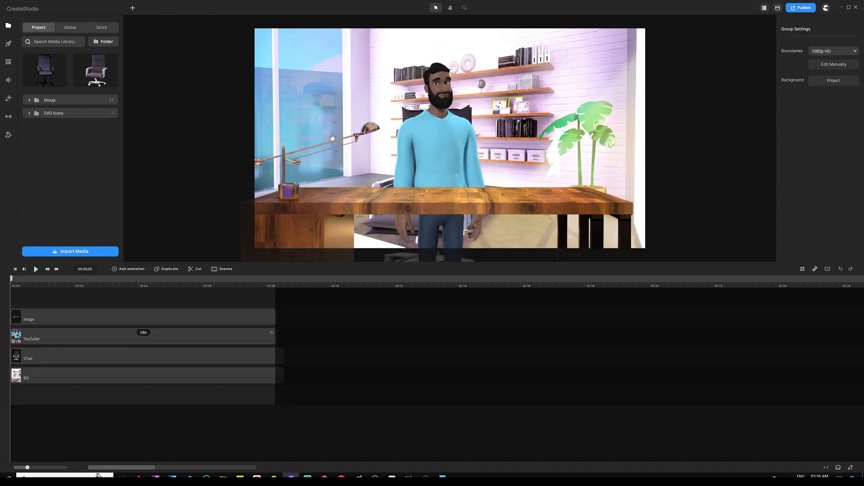
pyautogui.click(339, 131)
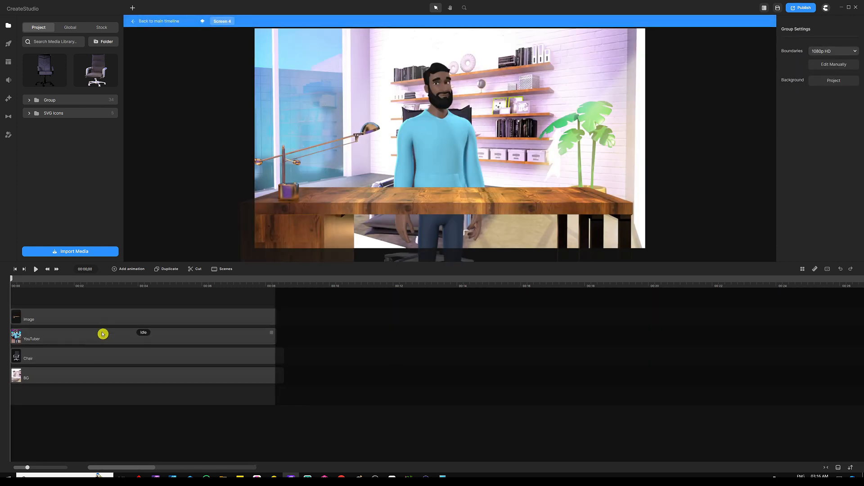
pyautogui.moveTo(170, 303); pyautogui.dragTo(144, 378)
pyautogui.click(191, 79)
pyautogui.click(168, 23)
# Step: Insert the saved Zoom Meeting Call scene with the playhead at 00:01,04
pyautogui.moveTo(15, 282); pyautogui.dragTo(50, 288)
pyautogui.click(62, 311)
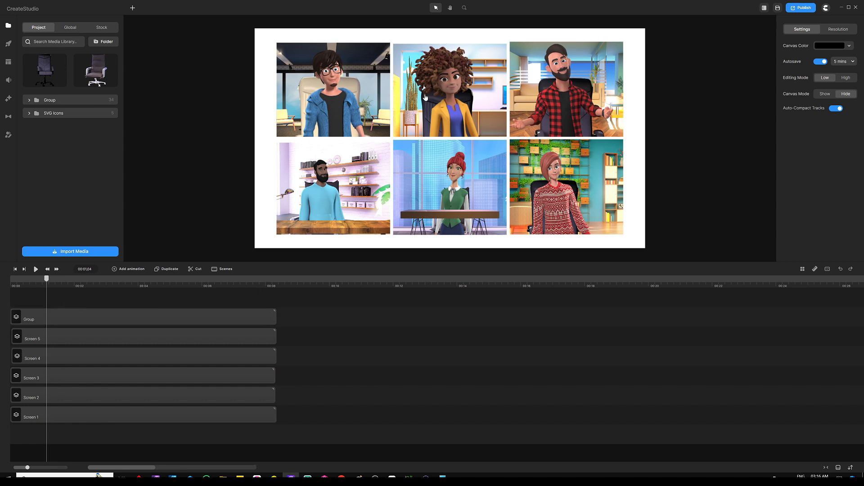
pyautogui.click(143, 318)
pyautogui.click(8, 63)
pyautogui.click(79, 30)
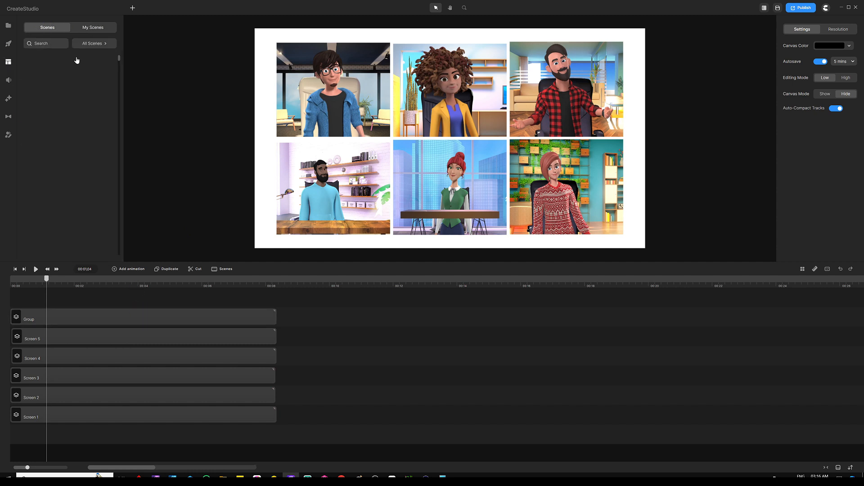
pyautogui.click(49, 90)
pyautogui.moveTo(96, 100); pyautogui.dragTo(343, 129)
pyautogui.click(47, 28)
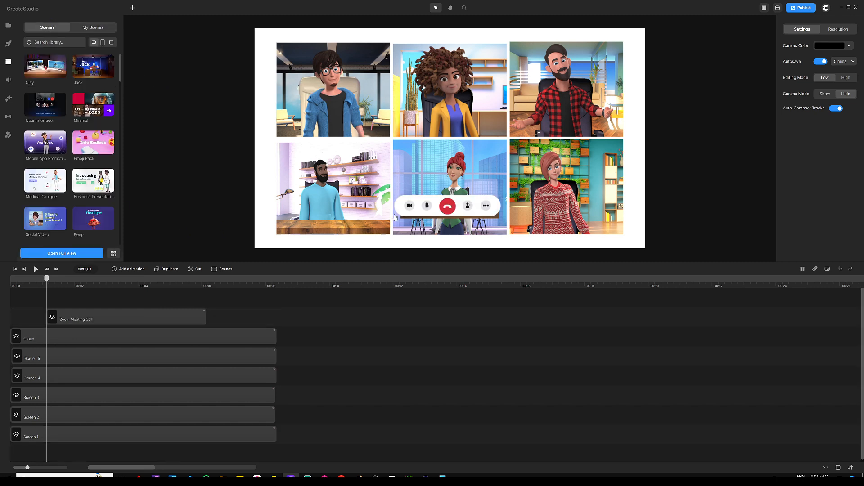
# Step: Move the call control bar to the gap between the upper and lower middle screens and shift its clip slightly earlier
pyautogui.moveTo(430, 207); pyautogui.dragTo(434, 144)
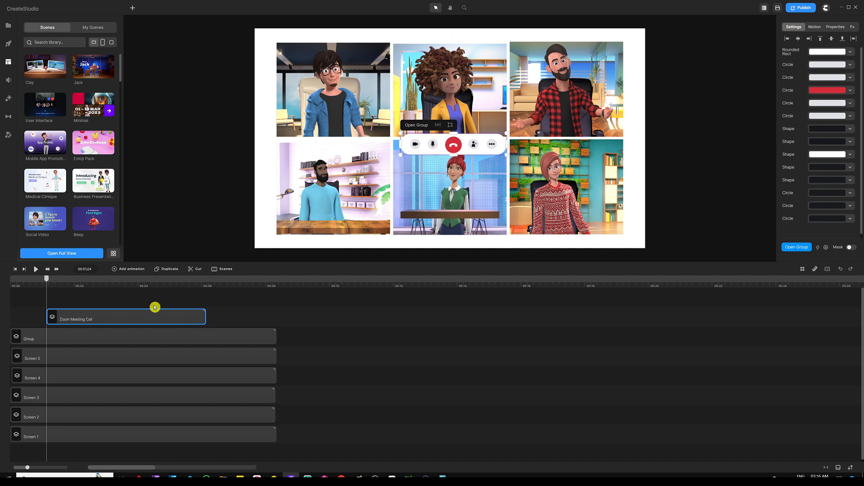
pyautogui.moveTo(116, 316); pyautogui.dragTo(114, 318)
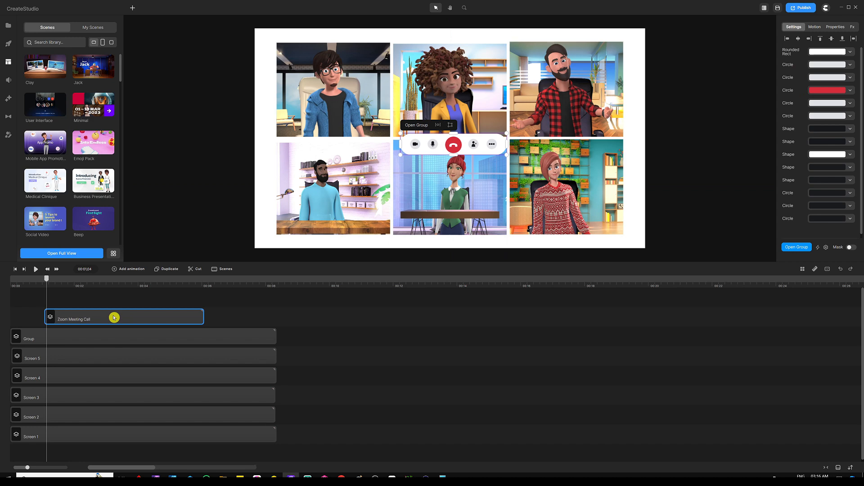
pyautogui.click(122, 299)
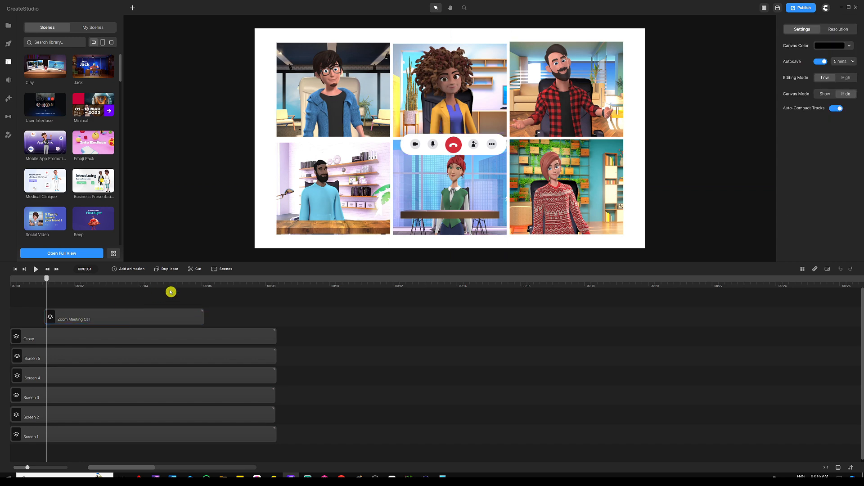
# Step: Add a rounded rectangle over the control bar, reduce its height and fully round its corners into a pill
pyautogui.scroll(5, 457, 145)
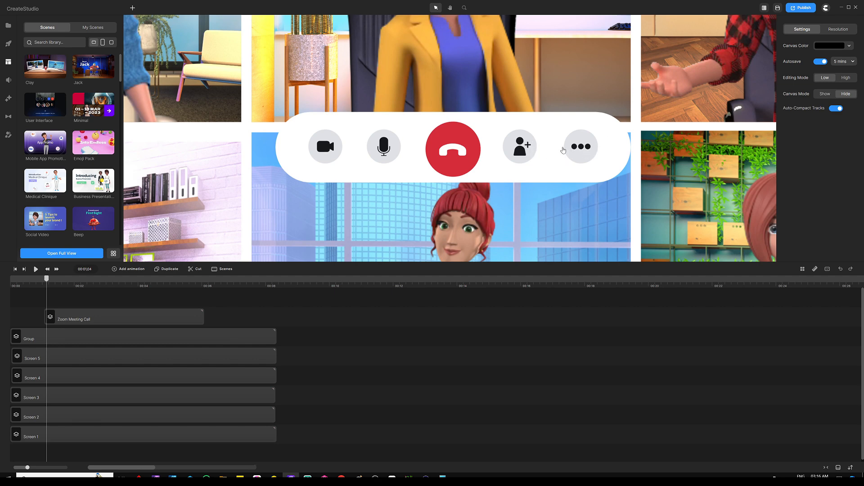
pyautogui.hotkey('ctrl', '0')
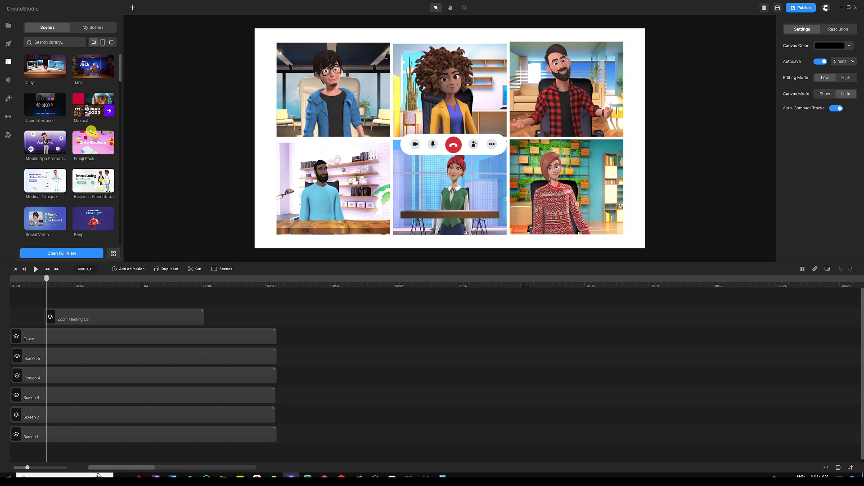
pyautogui.press('r')
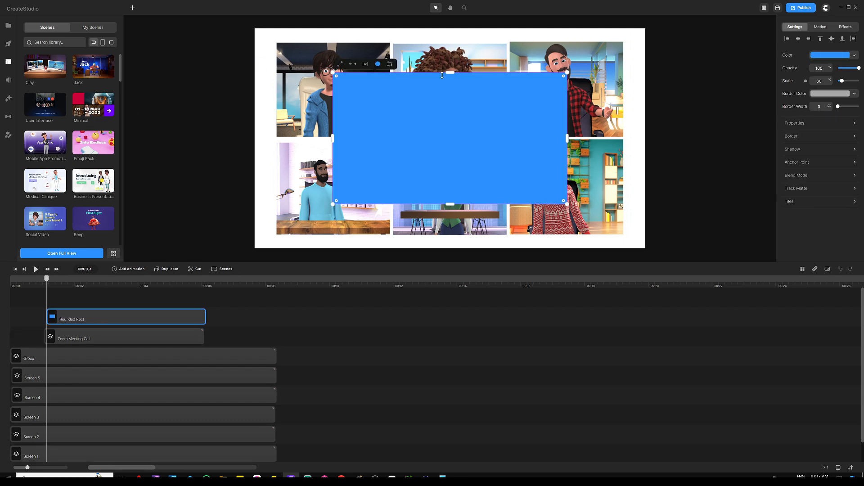
pyautogui.moveTo(448, 73); pyautogui.dragTo(457, 145)
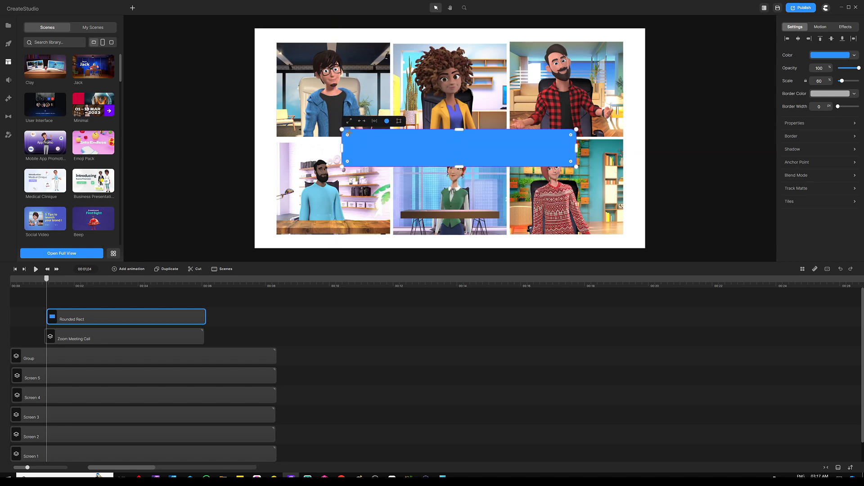
pyautogui.moveTo(571, 135); pyautogui.dragTo(557, 148)
pyautogui.scroll(3, 435, 142)
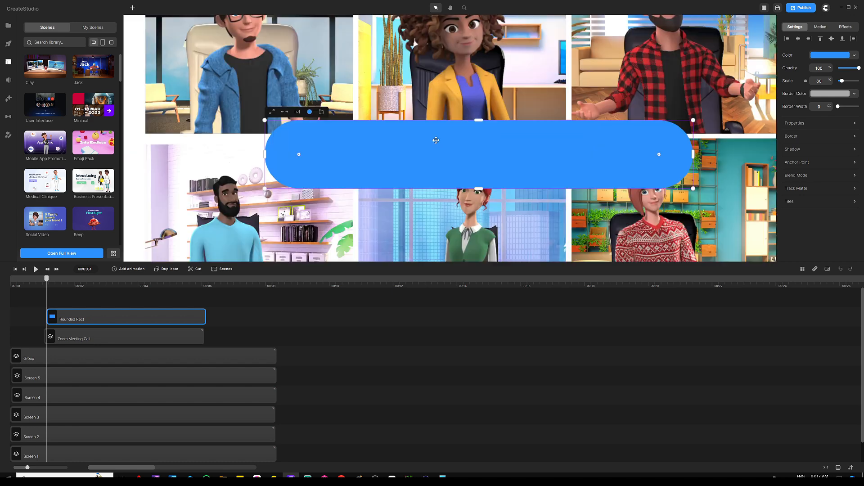
# Step: Shrink the pill to the call control bar's height and width, at 27% scale, and move it just above the bar
pyautogui.moveTo(477, 121)
pyautogui.mouseDown()
pyautogui.moveTo(477, 165)
pyautogui.moveTo(473, 130)
pyautogui.mouseUp()
pyautogui.moveTo(475, 188); pyautogui.dragTo(475, 167)
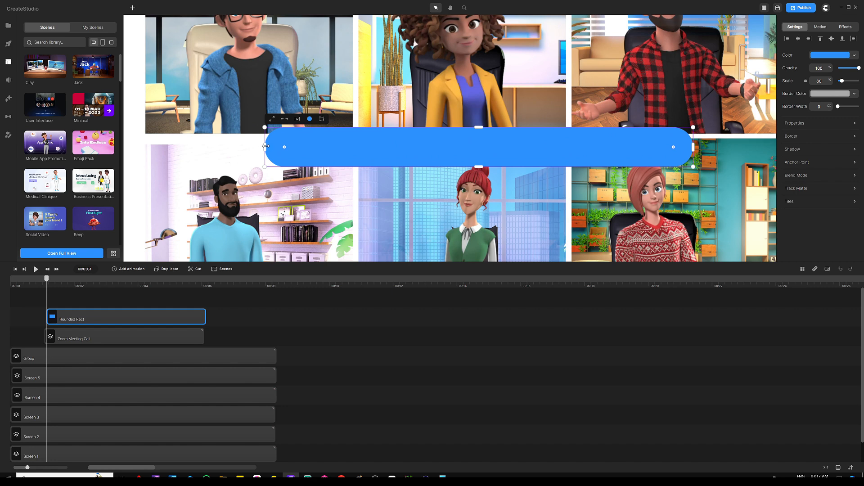
pyautogui.moveTo(266, 146); pyautogui.dragTo(372, 147)
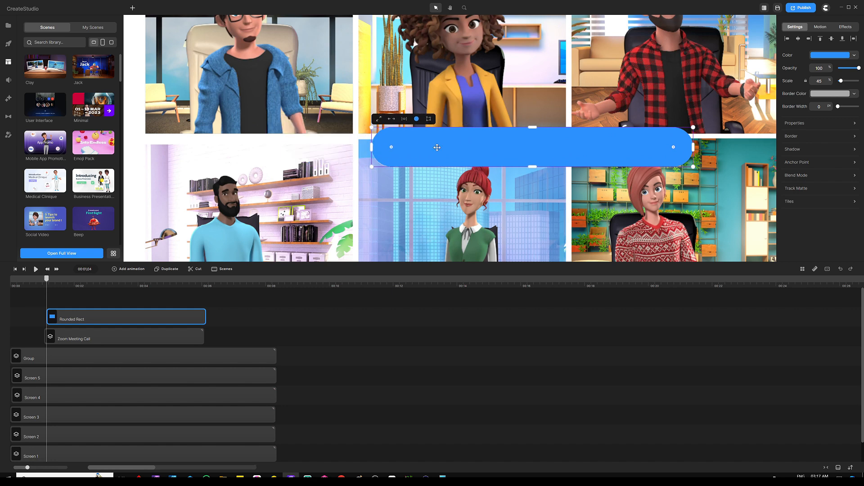
pyautogui.moveTo(693, 146); pyautogui.dragTo(565, 147)
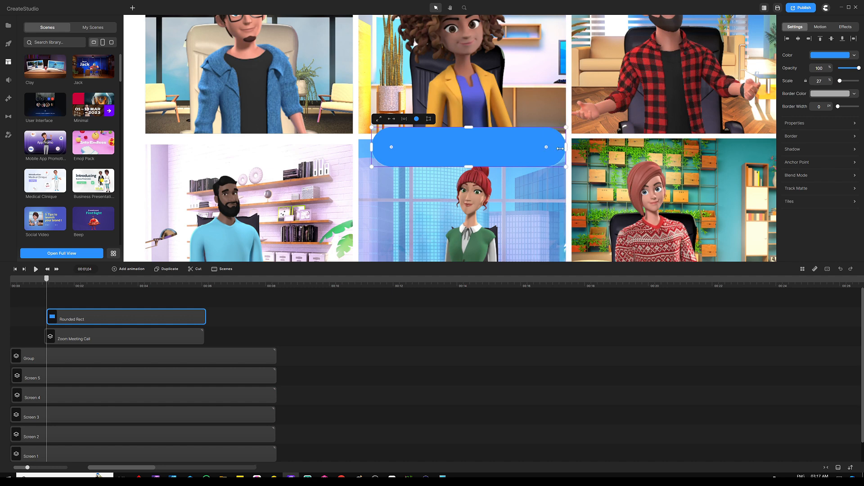
pyautogui.moveTo(488, 148); pyautogui.dragTo(490, 104)
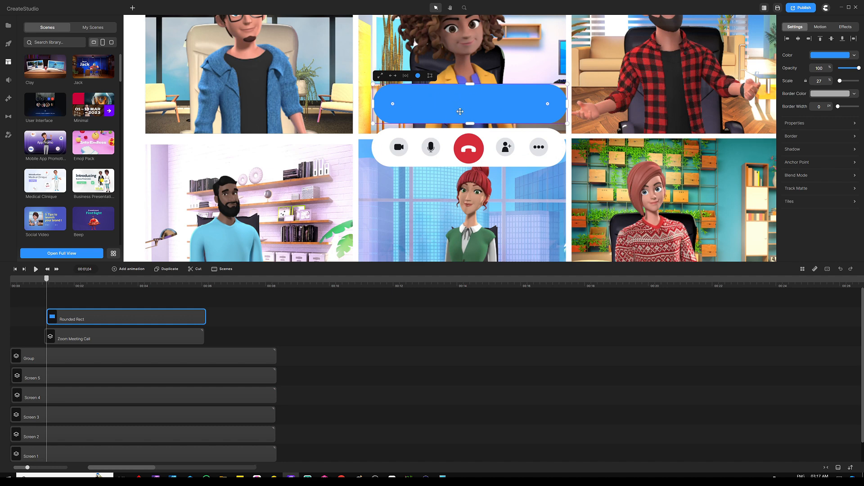
# Step: Change the pill's fill color to white (ffffff)
pyautogui.click(417, 76)
pyautogui.moveTo(396, 81); pyautogui.dragTo(347, 59)
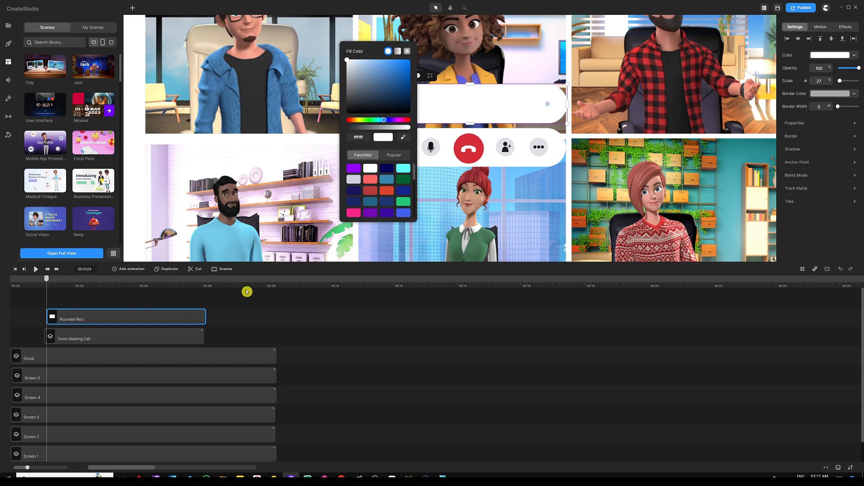
pyautogui.click(256, 323)
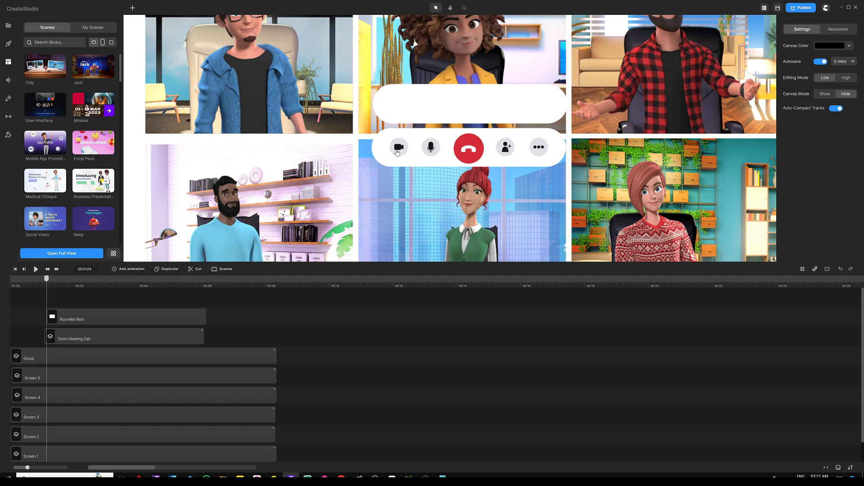
pyautogui.press('r')
pyautogui.scroll(-4, 487, 102)
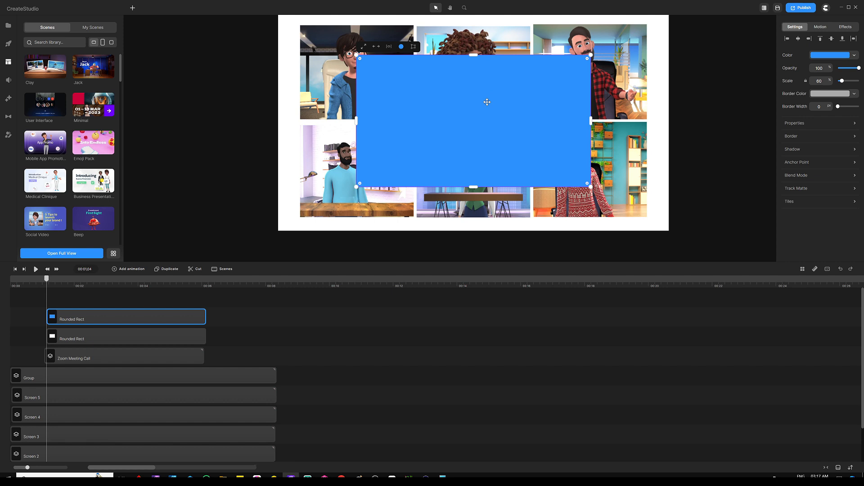
pyautogui.press('Delete')
# Step: Add a circle, shrink it to 6% scale and place it inside the white pill, above the control bar's camera button
pyautogui.press('c')
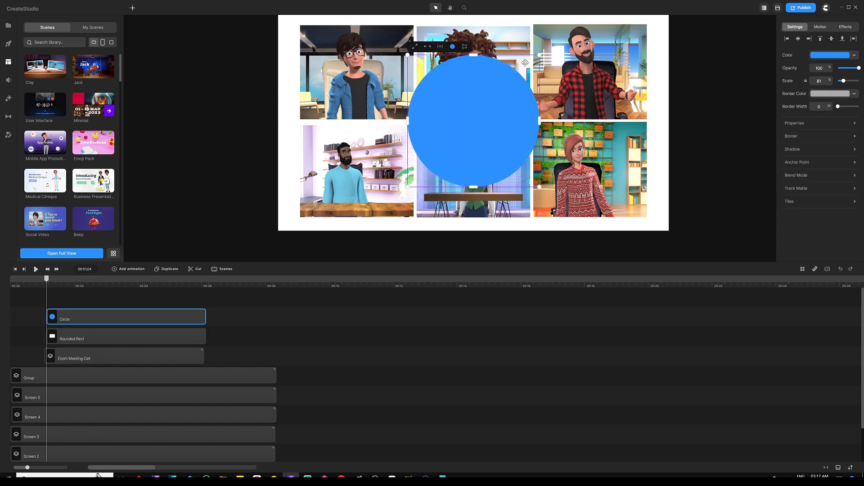
pyautogui.moveTo(540, 54); pyautogui.dragTo(448, 118)
pyautogui.scroll(2, 440, 122)
pyautogui.scroll(2, 434, 149)
pyautogui.scroll(-2, 452, 130)
pyautogui.scroll(5, 449, 118)
pyautogui.scroll(-3, 449, 118)
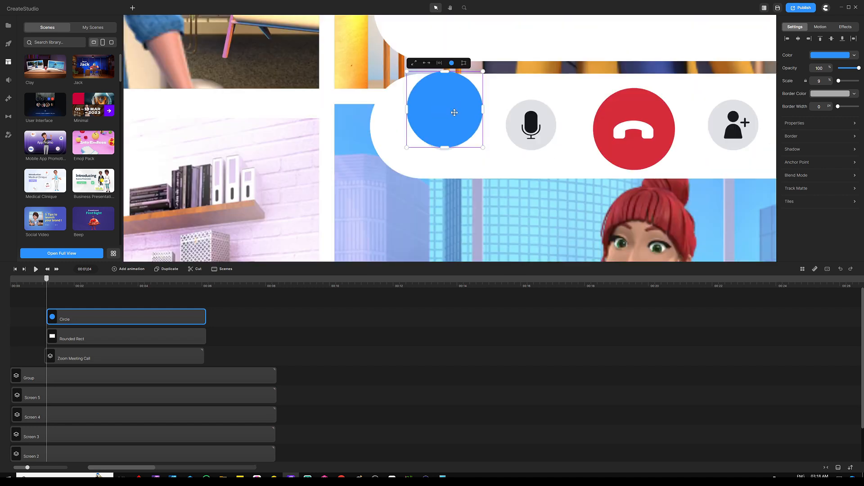
pyautogui.moveTo(482, 72); pyautogui.dragTo(449, 64)
pyautogui.scroll(-3, 450, 123)
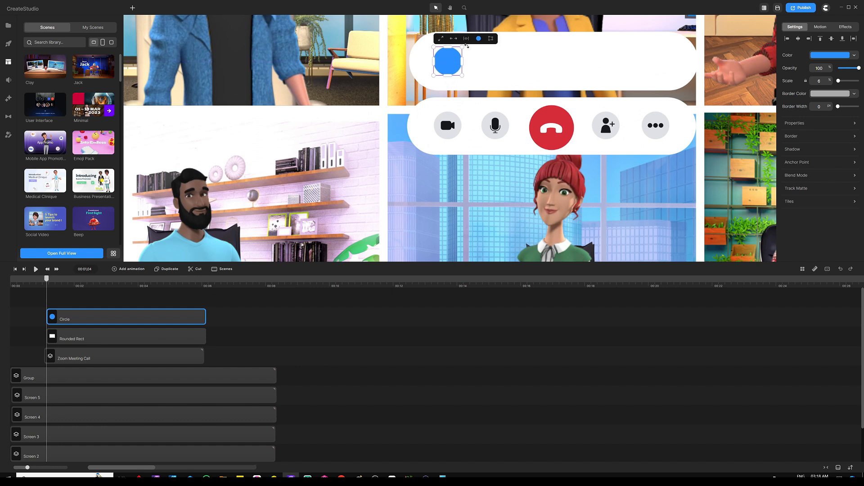
# Step: Sample the camera button's light gray as the circle's fill, then darken it to gray 9ea1a8
pyautogui.click(816, 56)
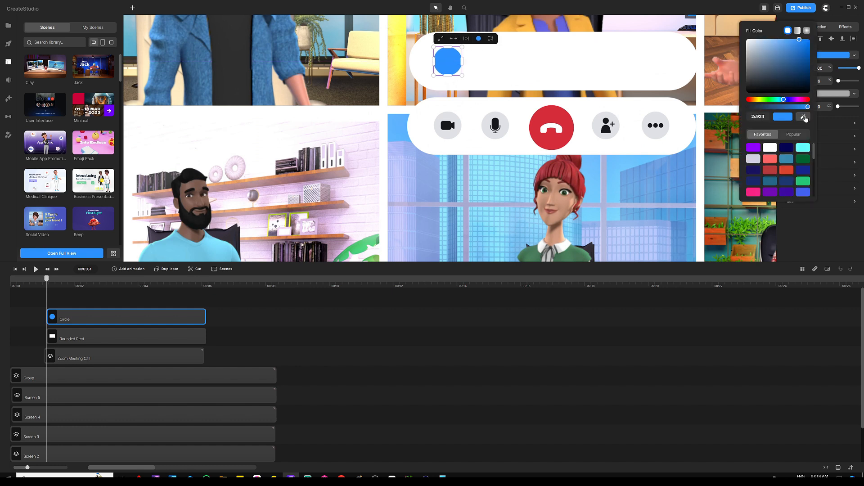
pyautogui.click(804, 118)
pyautogui.click(451, 138)
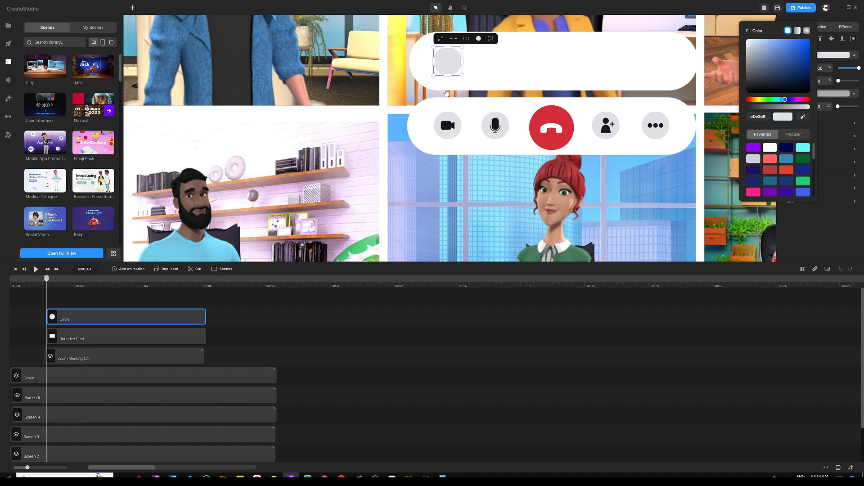
pyautogui.click(751, 56)
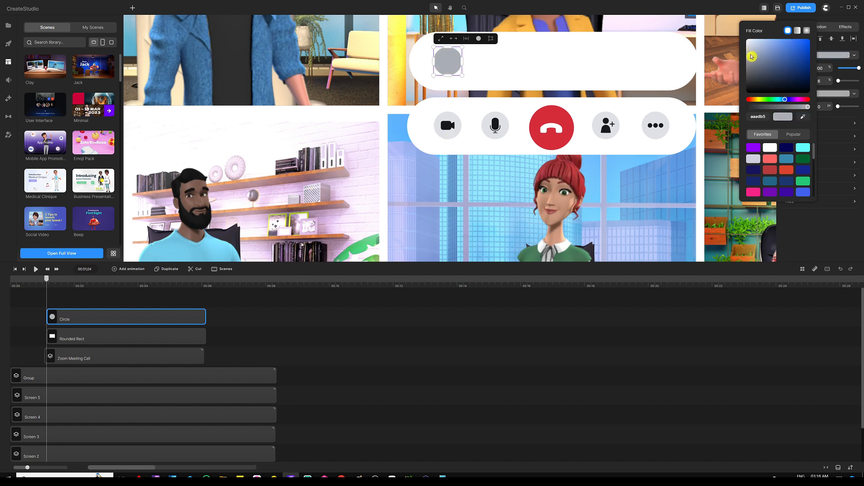
pyautogui.moveTo(752, 56); pyautogui.dragTo(752, 58)
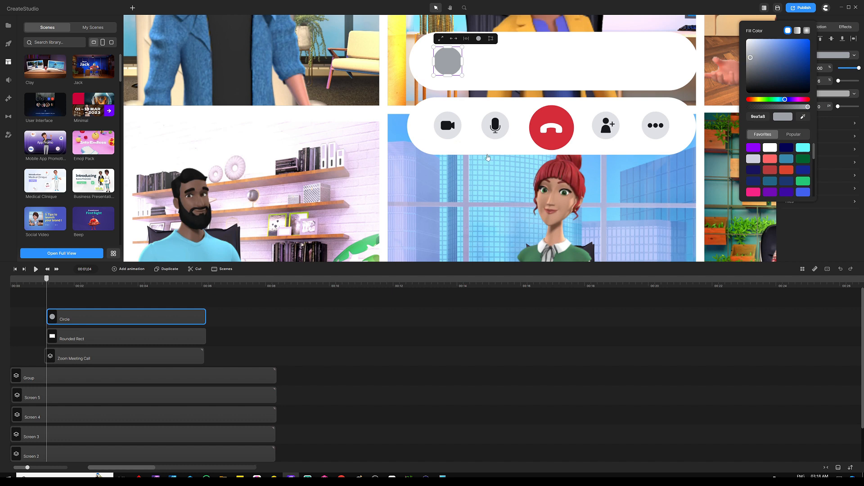
pyautogui.click(254, 320)
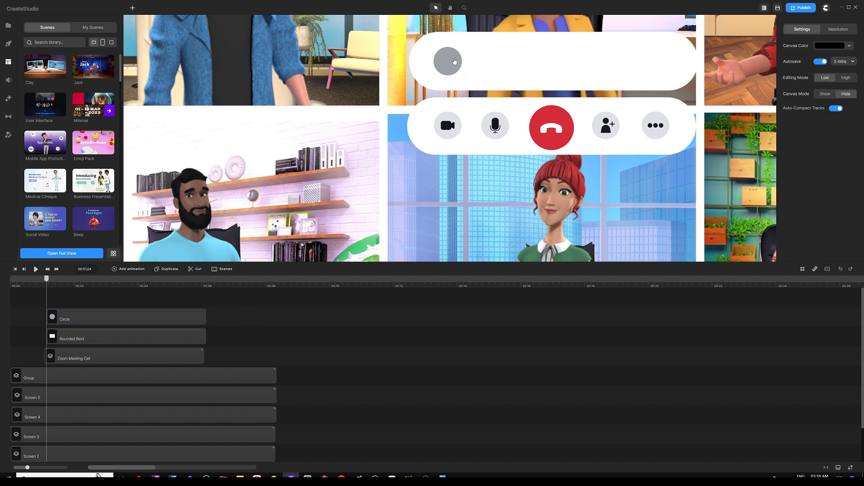
# Step: Duplicate the gray circle twice, placing the copies in the pill above the microphone and hang-up buttons
pyautogui.click(454, 61)
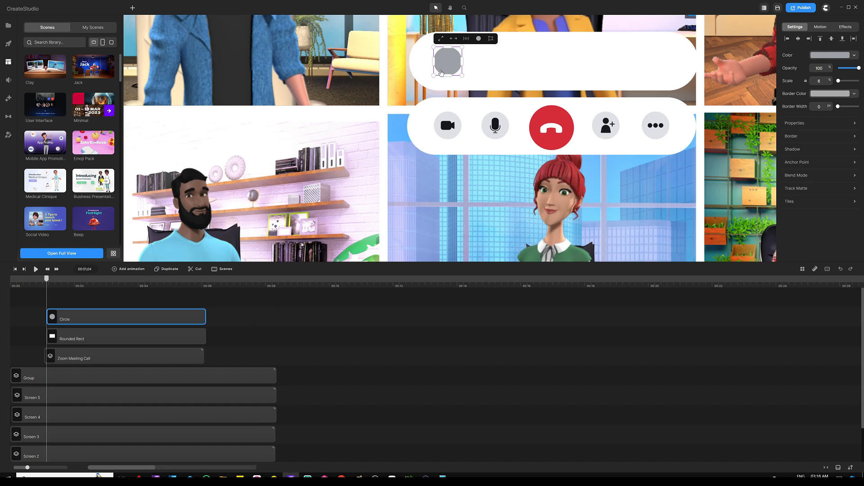
pyautogui.hotkey('ctrl', 'd')
pyautogui.moveTo(443, 65); pyautogui.dragTo(496, 53)
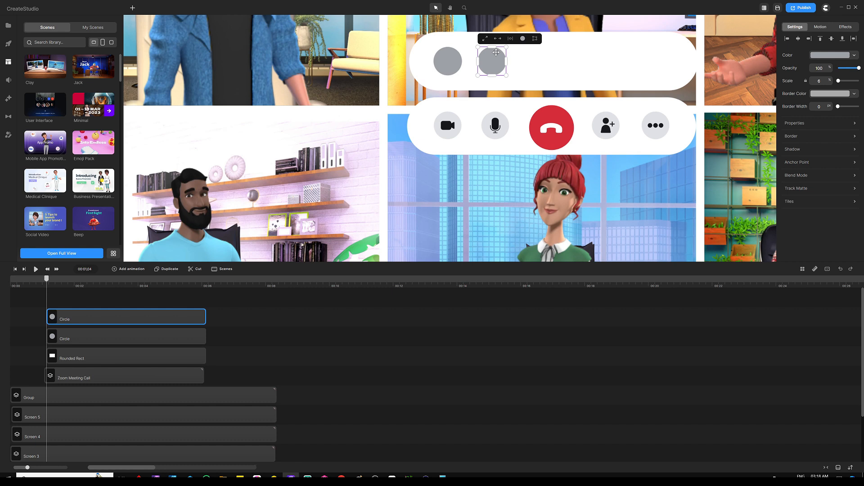
pyautogui.moveTo(496, 52); pyautogui.dragTo(547, 50)
pyautogui.hotkey('ctrl', 'd')
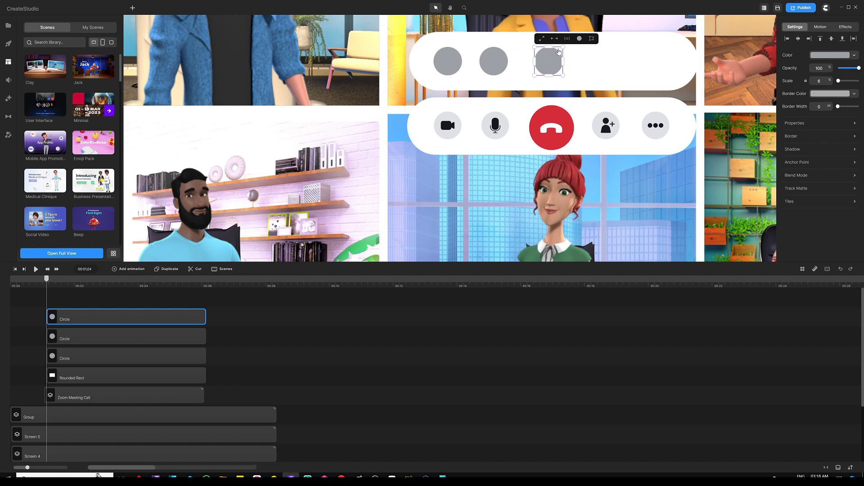
# Step: Enlarge the middle circle to nearly the hang-up button's size and place two more small circle copies beside it, toward the pill's right end
pyautogui.moveTo(563, 47); pyautogui.dragTo(570, 38)
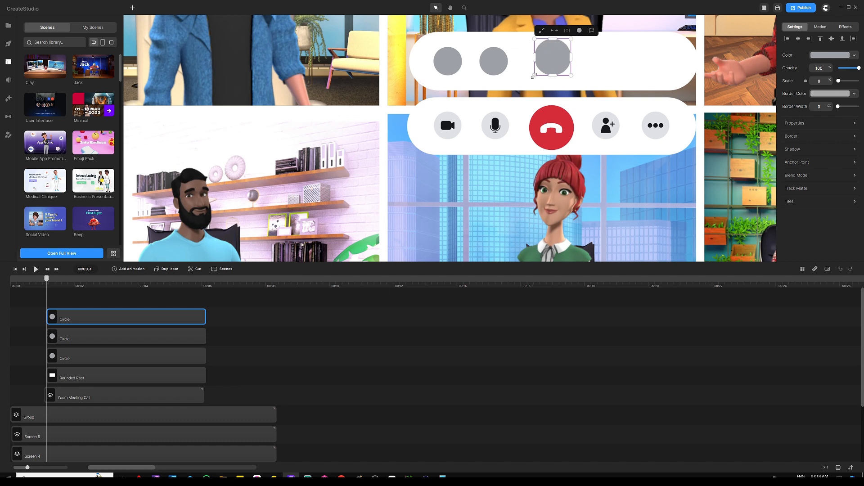
pyautogui.moveTo(534, 76); pyautogui.dragTo(603, 61)
pyautogui.hotkey('ctrl', 'd')
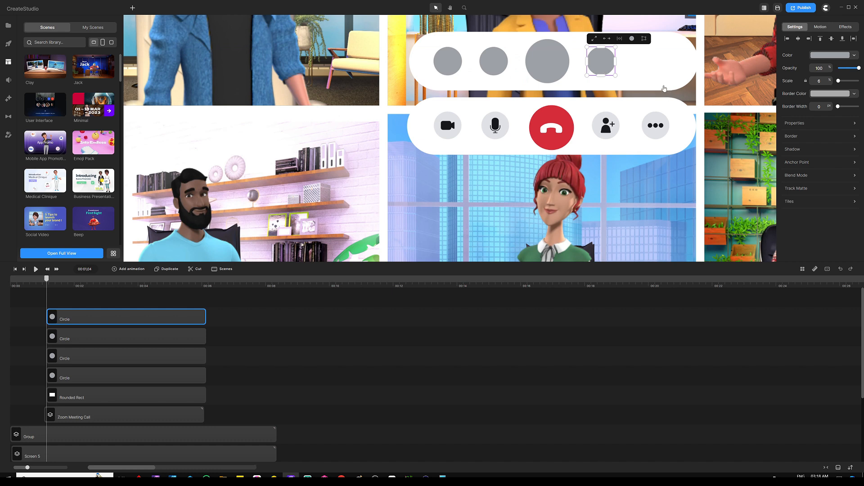
pyautogui.hotkey('ctrl', 'd')
pyautogui.moveTo(603, 62); pyautogui.dragTo(648, 62)
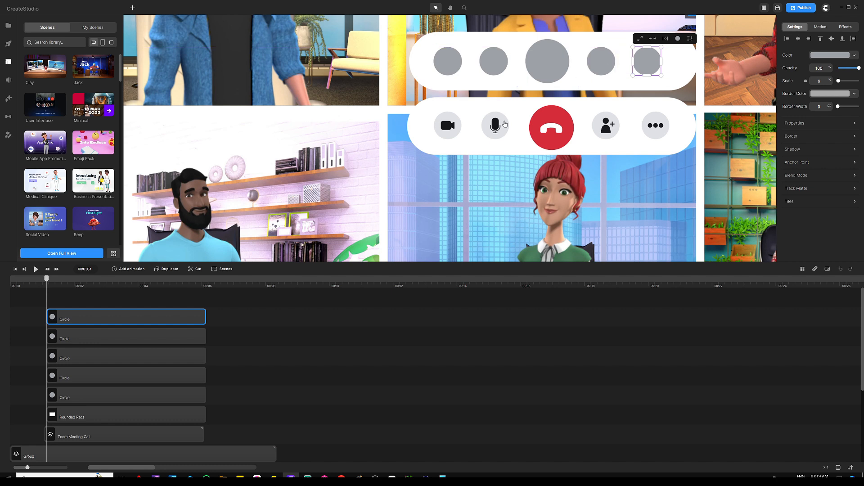
pyautogui.click(315, 317)
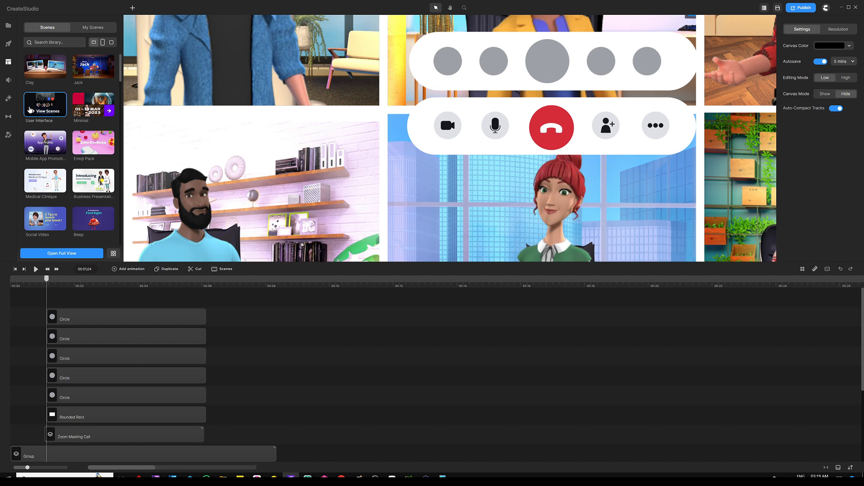
# Step: Search the stock SVG gallery for "handset" icons and close the gallery
pyautogui.click(7, 27)
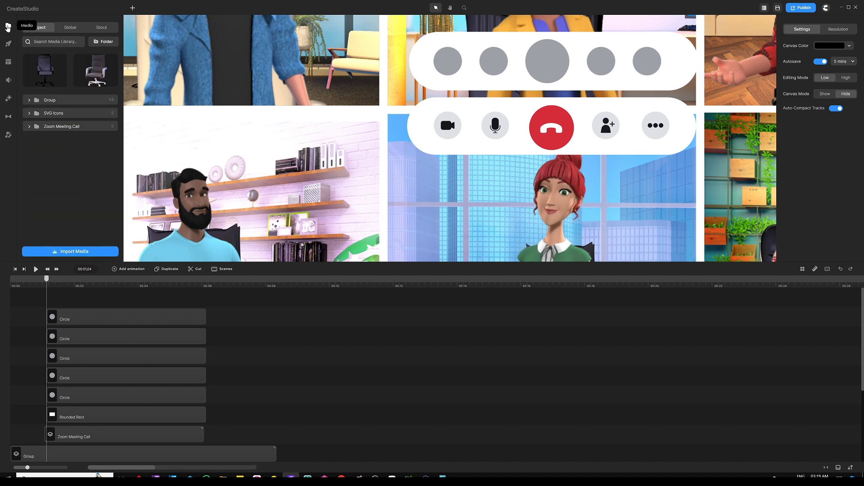
pyautogui.click(101, 28)
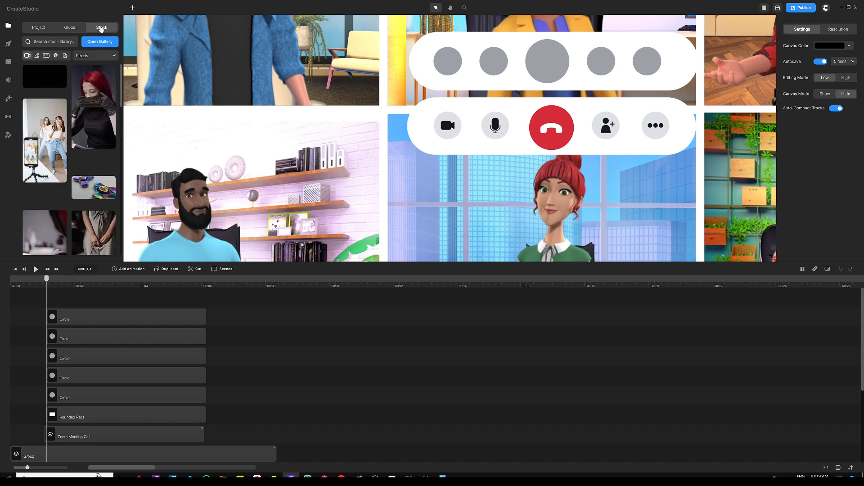
pyautogui.click(63, 57)
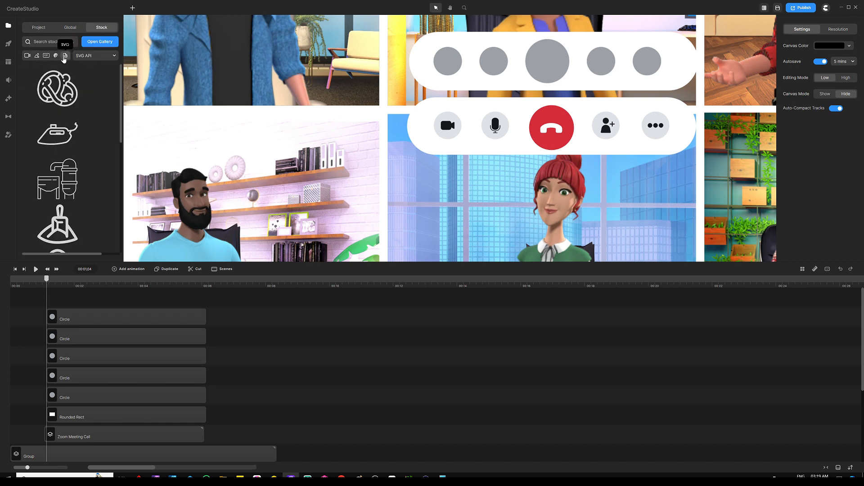
pyautogui.click(99, 41)
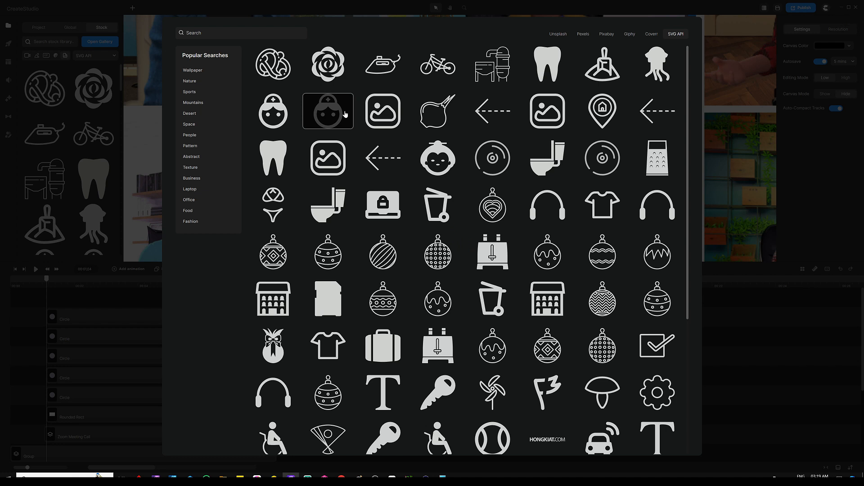
pyautogui.click(281, 35)
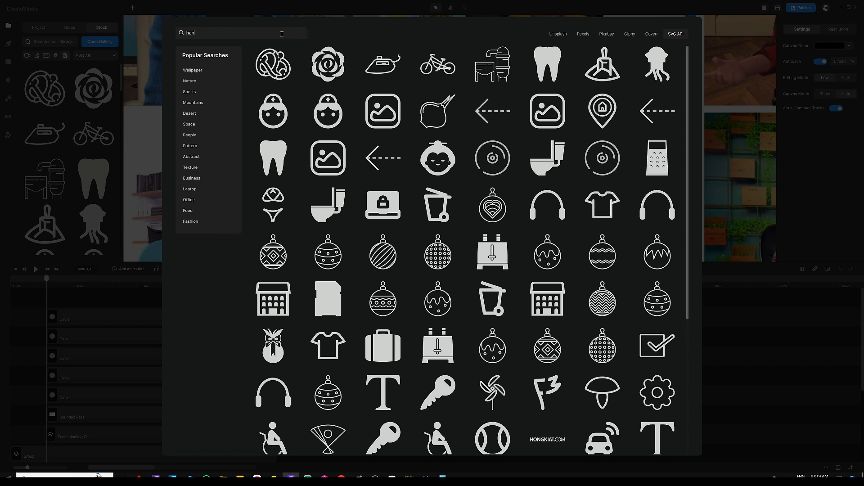
pyautogui.press('Return')
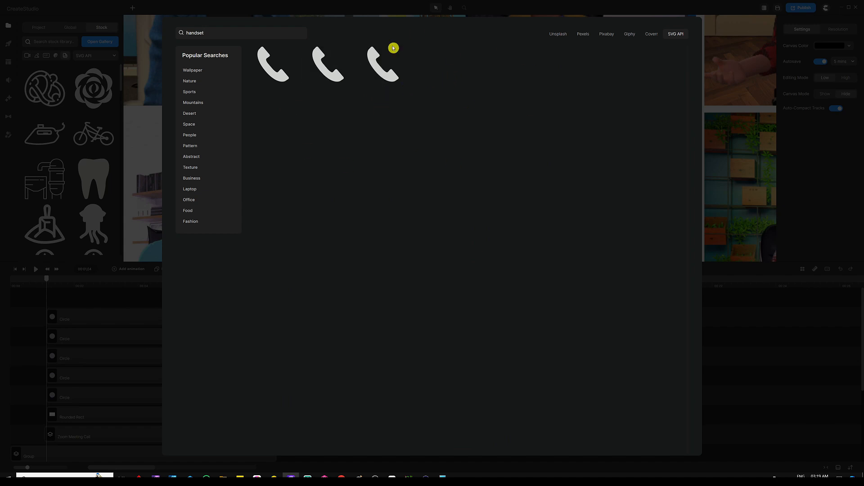
pyautogui.click(130, 317)
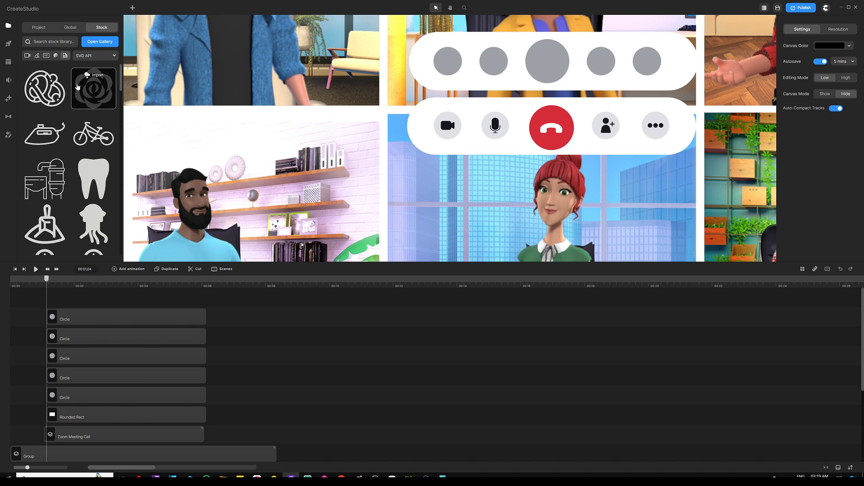
# Step: Add the video camera icon from the project's Zoom Meeting Call folder, scale it to 3% and center it on the first circle
pyautogui.click(38, 29)
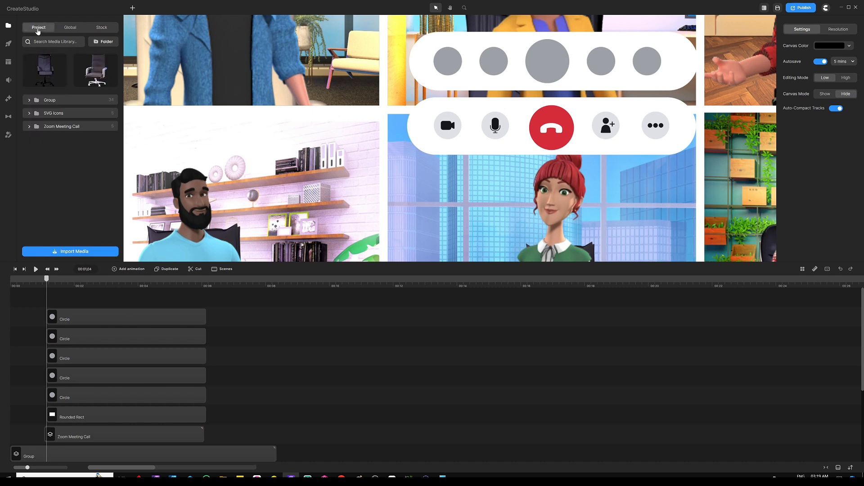
pyautogui.click(29, 127)
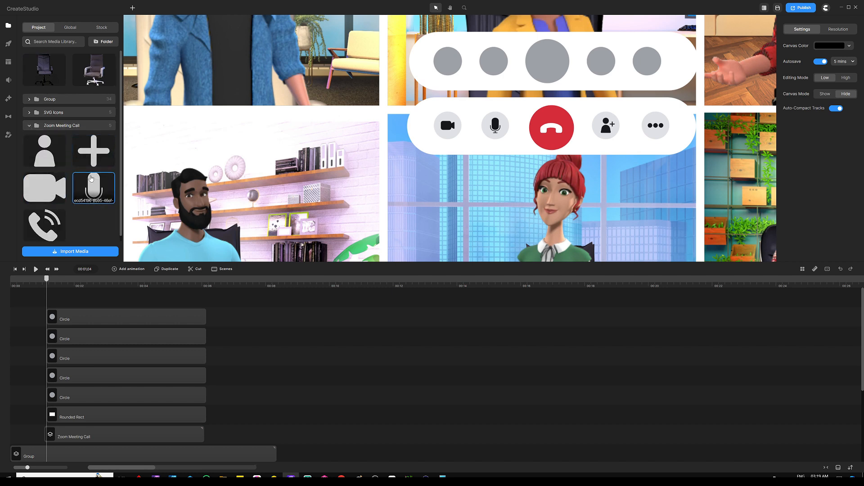
pyautogui.moveTo(46, 193); pyautogui.dragTo(448, 111)
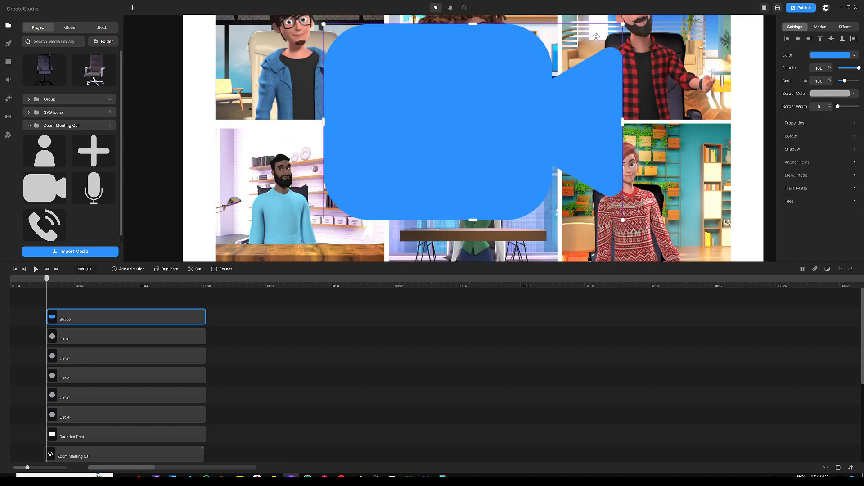
pyautogui.moveTo(622, 24); pyautogui.dragTo(430, 96)
pyautogui.scroll(3, 418, 123)
pyautogui.scroll(5, 432, 86)
pyautogui.moveTo(406, 168); pyautogui.dragTo(435, 116)
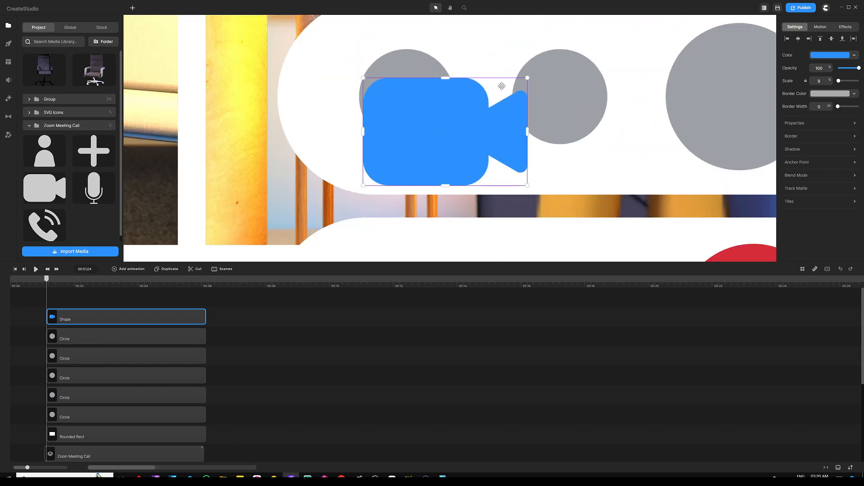
pyautogui.moveTo(527, 78); pyautogui.dragTo(424, 139)
pyautogui.moveTo(395, 166); pyautogui.dragTo(402, 100)
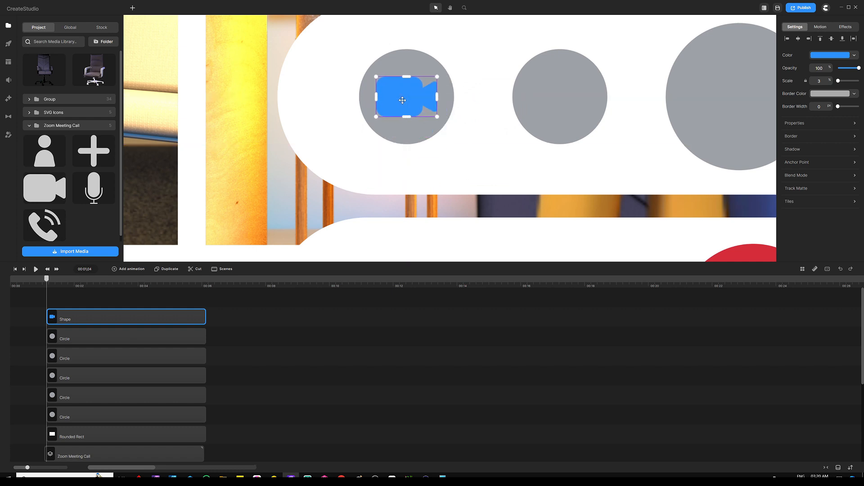
# Step: Recolor the new camera icon near-black (17191b) by sampling the original control bar's camera icon
pyautogui.scroll(-5, 403, 99)
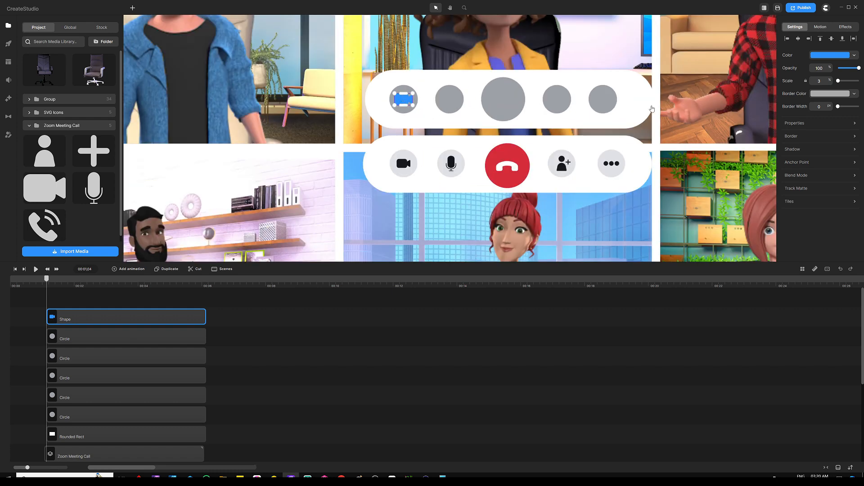
pyautogui.click(824, 55)
pyautogui.click(808, 115)
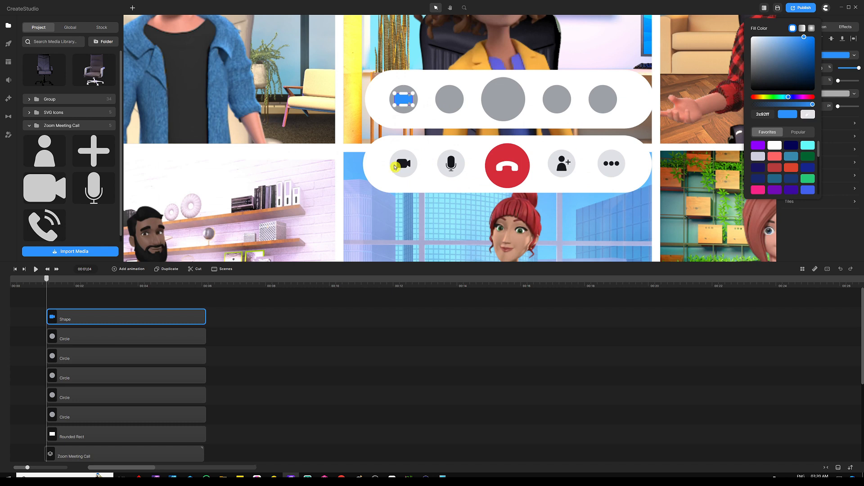
pyautogui.click(402, 164)
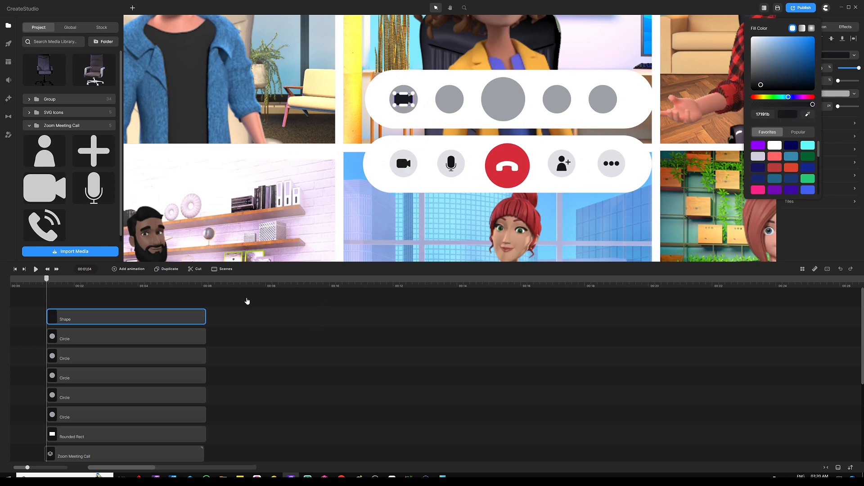
pyautogui.click(213, 295)
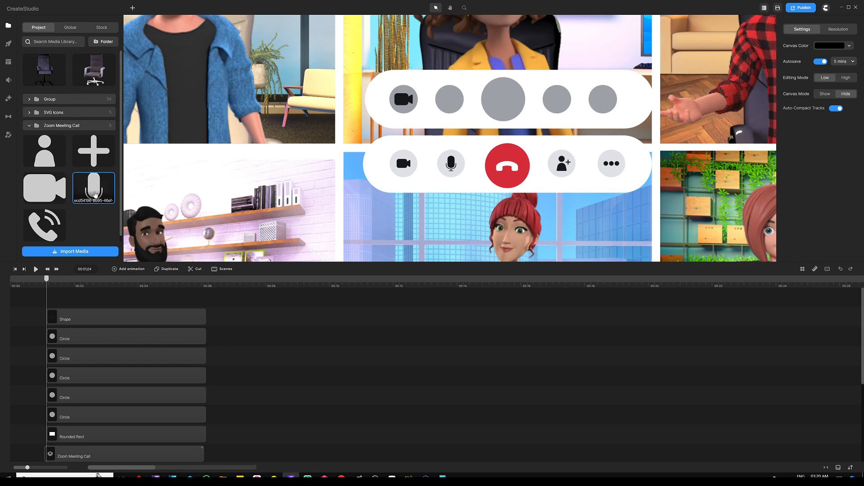
# Step: Add the microphone icon from the Zoom Meeting Call folder, scale it to 5% and place it on the second circle
pyautogui.moveTo(95, 195); pyautogui.dragTo(477, 135)
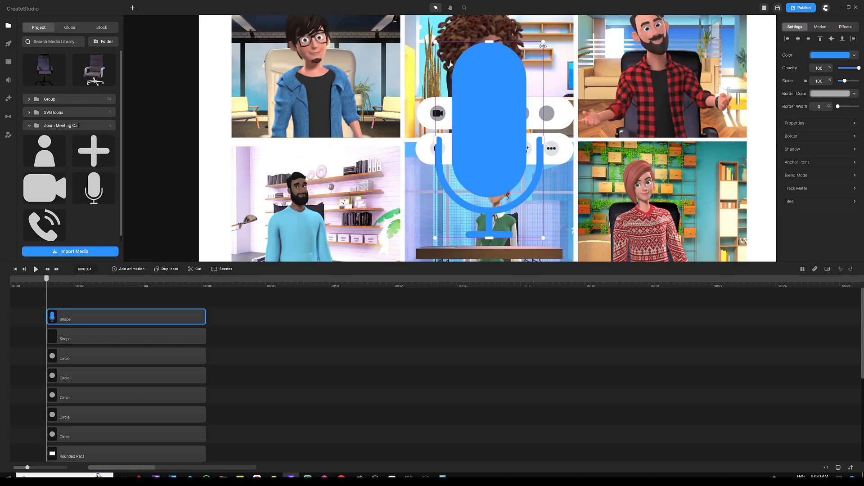
pyautogui.moveTo(543, 42); pyautogui.dragTo(406, 131)
pyautogui.scroll(5, 487, 132)
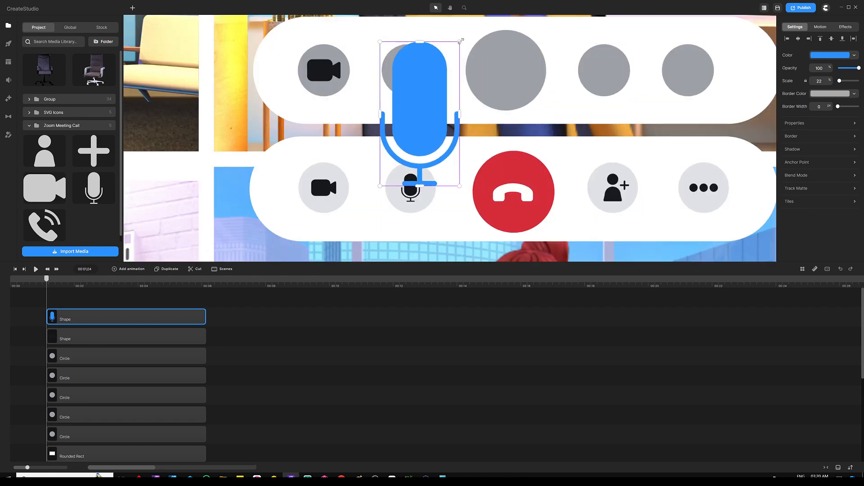
pyautogui.moveTo(460, 41); pyautogui.dragTo(423, 45)
pyautogui.scroll(3, 413, 77)
pyautogui.scroll(-1, 413, 76)
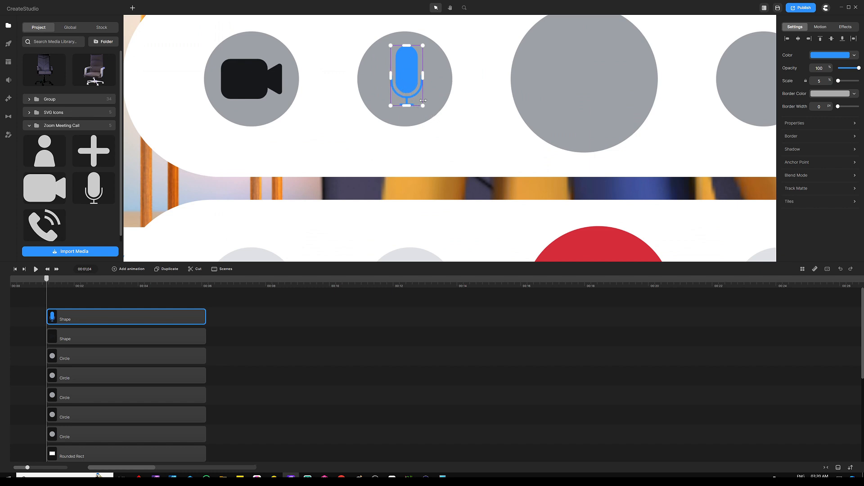
# Step: Scale the microphone icon to 4% and center it on the second circle
pyautogui.moveTo(423, 105); pyautogui.dragTo(423, 106)
pyautogui.moveTo(405, 78); pyautogui.dragTo(405, 81)
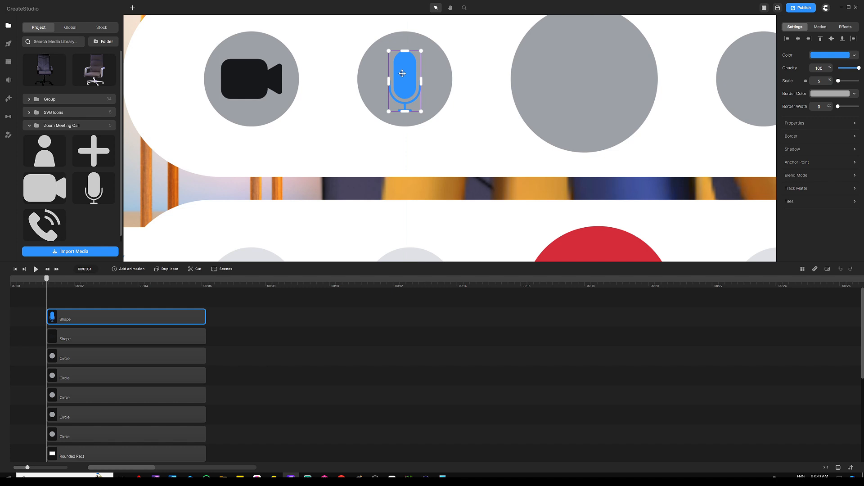
pyautogui.moveTo(423, 50); pyautogui.dragTo(404, 77)
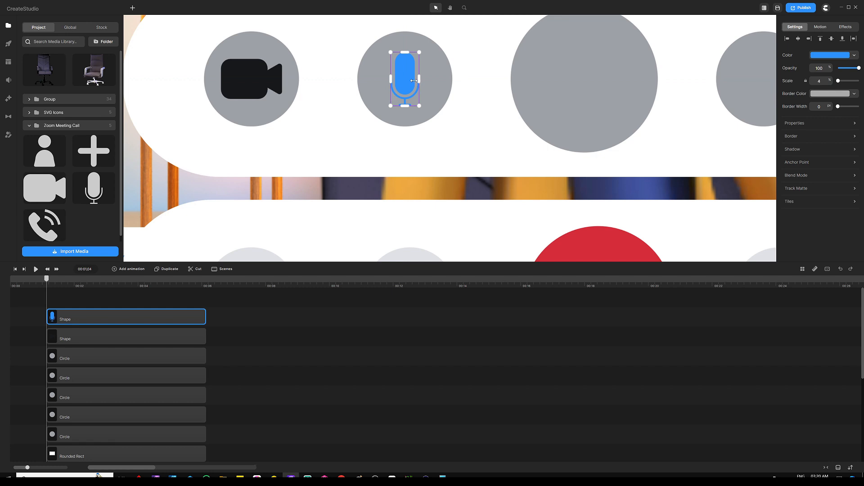
pyautogui.scroll(3, 398, 86)
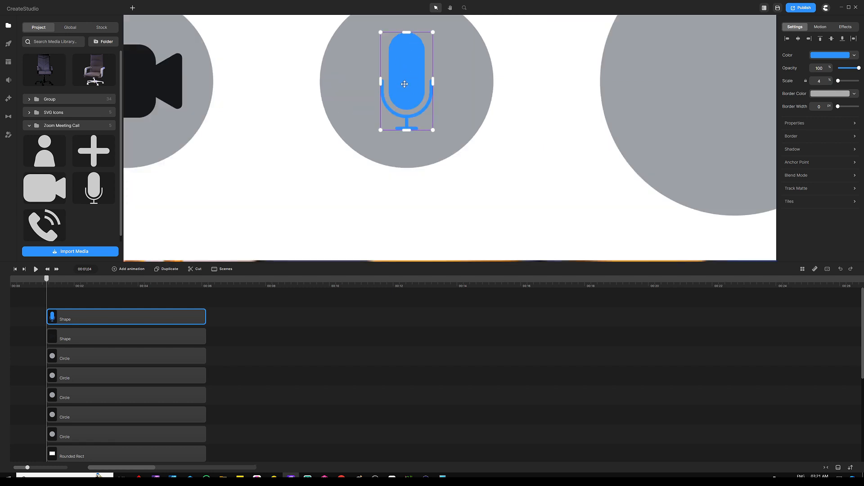
# Step: Recolor the microphone icon near-black (17191b) by sampling the camera icon beside it
pyautogui.click(811, 57)
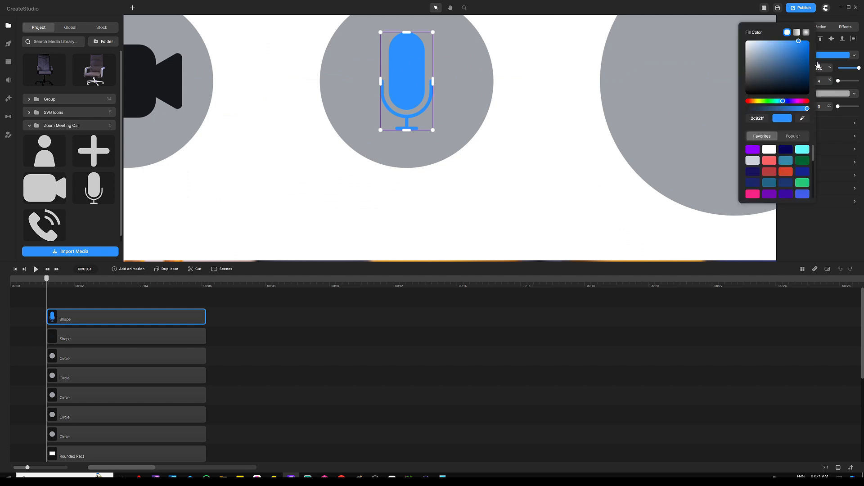
pyautogui.click(170, 87)
pyautogui.hotkey('ctrl', '0')
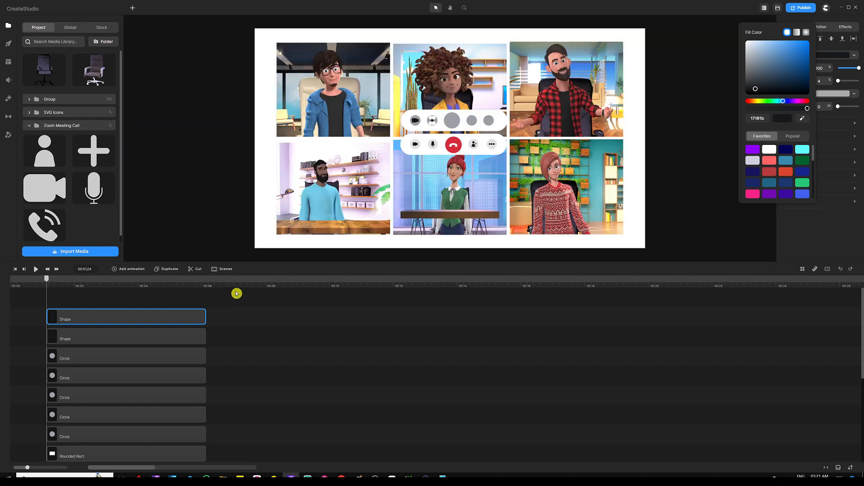
pyautogui.click(182, 300)
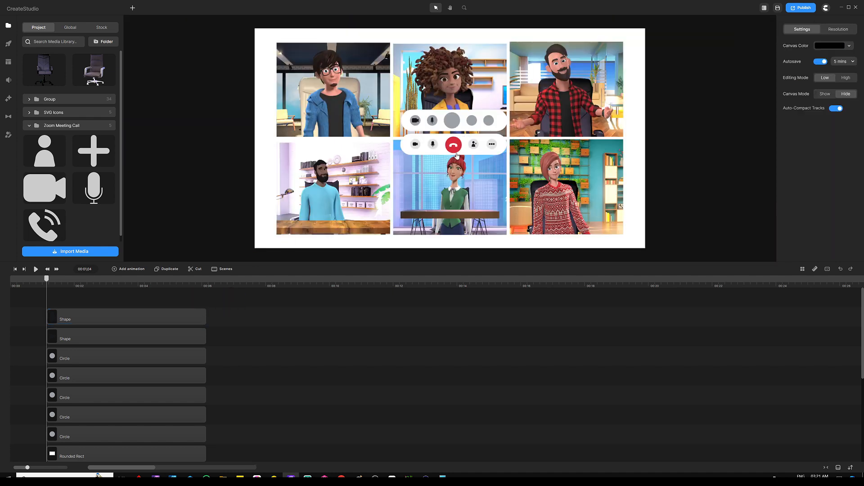
# Step: Recolor the large middle circle red (d62c3a) by sampling the original control bar's hang-up button
pyautogui.scroll(5, 453, 136)
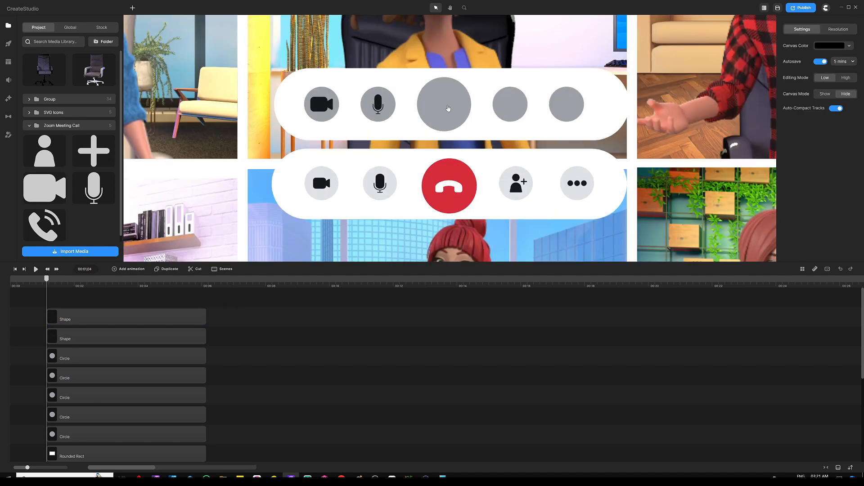
pyautogui.click(446, 97)
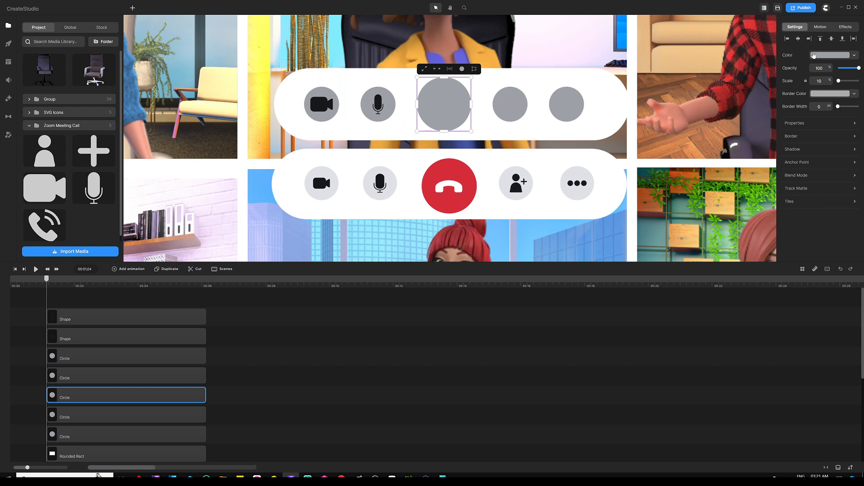
pyautogui.click(813, 56)
pyautogui.click(801, 116)
pyautogui.click(468, 177)
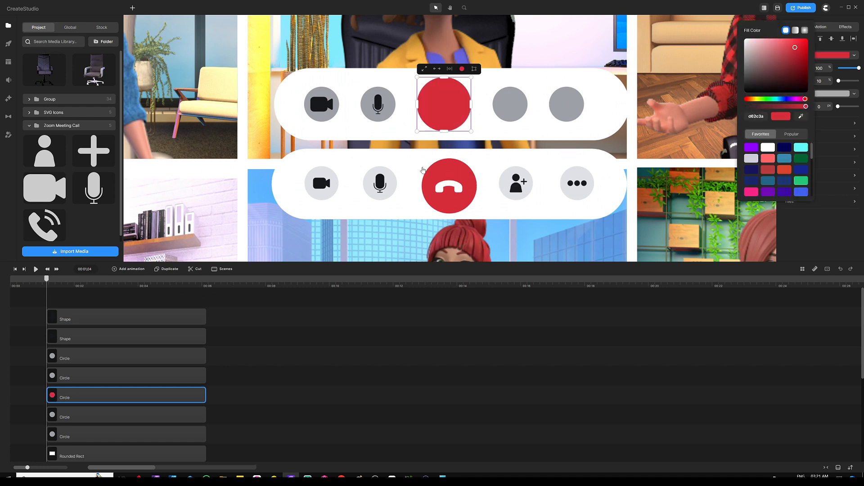
pyautogui.click(254, 311)
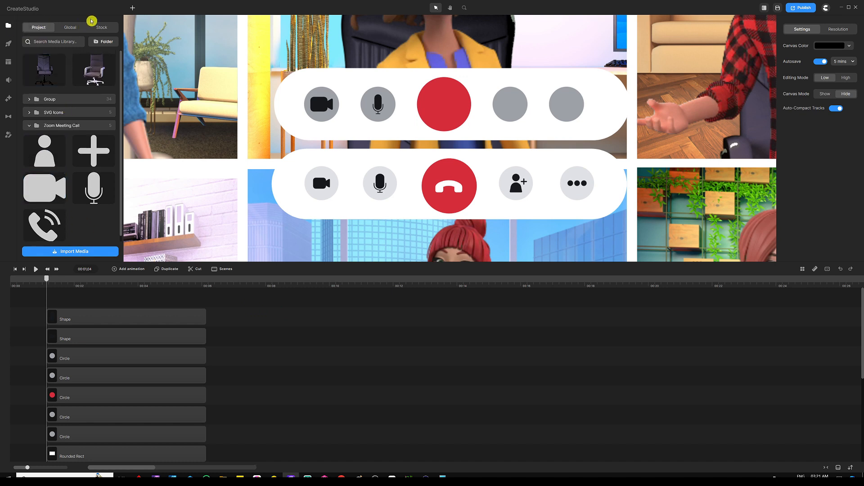
# Step: Search the stock SVG library for "handset" and import a phone handset icon into the project media
pyautogui.click(98, 27)
pyautogui.click(66, 56)
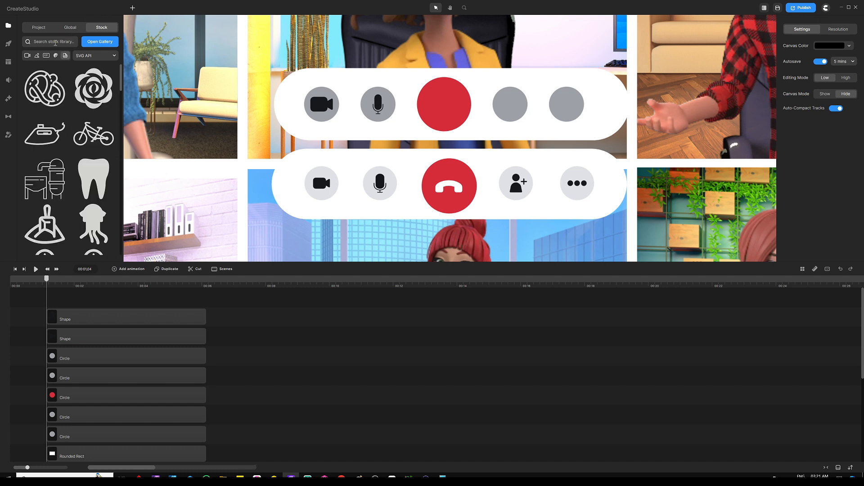
pyautogui.click(54, 42)
pyautogui.write('handset')
pyautogui.press('Return')
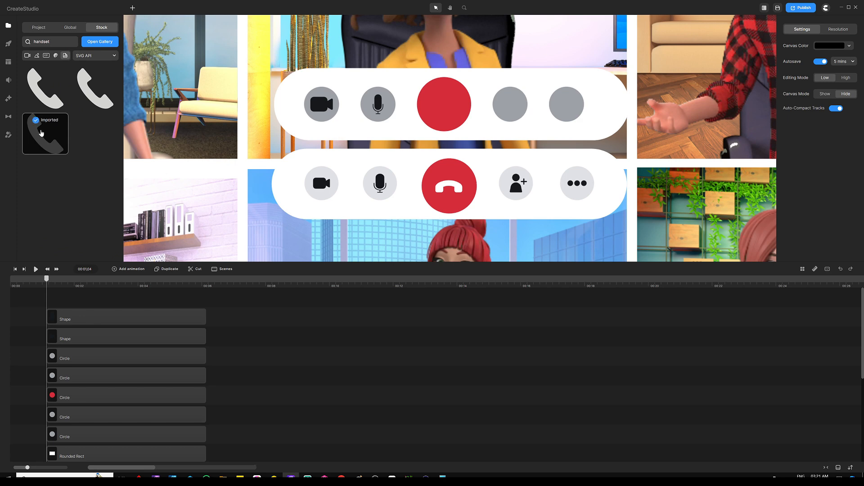
pyautogui.click(29, 30)
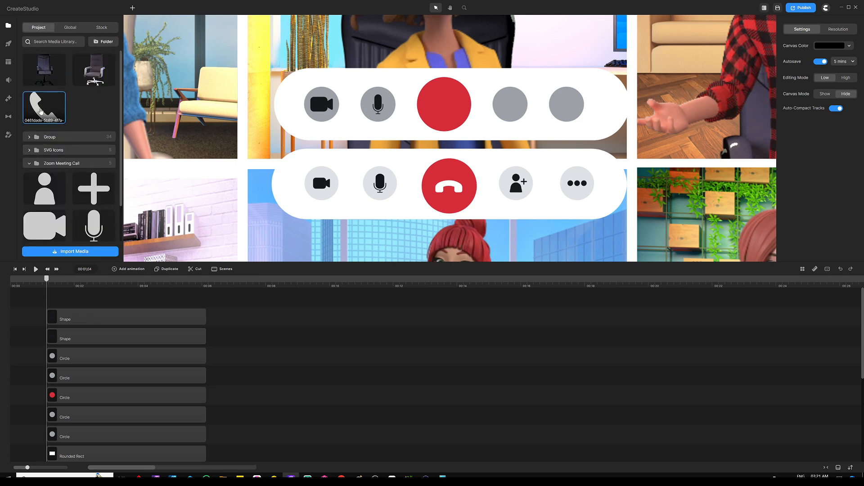
# Step: Add the handset icon to the canvas, rotate it to lie horizontally, scale it to 6% and center it on the red circle
pyautogui.moveTo(44, 108); pyautogui.dragTo(351, 171)
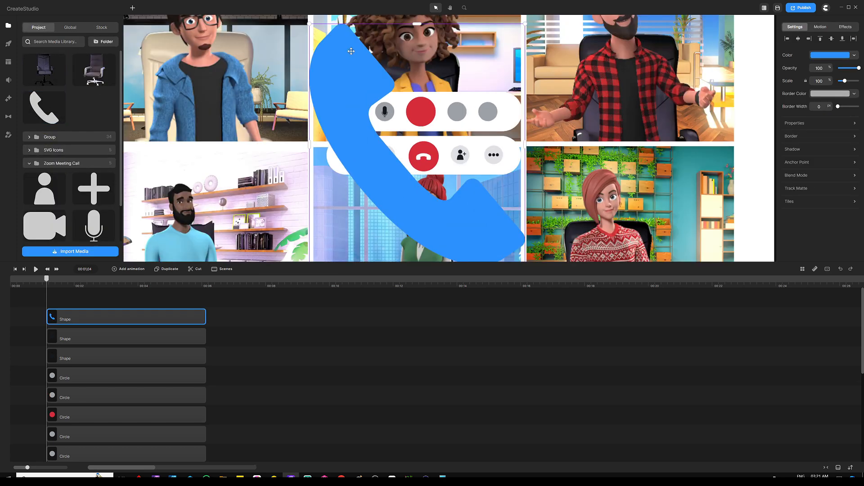
pyautogui.moveTo(525, 24); pyautogui.dragTo(397, 146)
pyautogui.scroll(3, 398, 145)
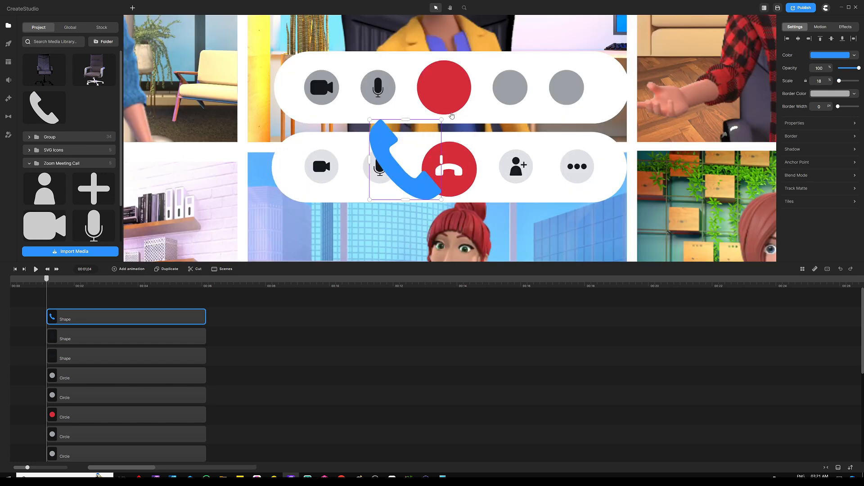
pyautogui.moveTo(446, 117); pyautogui.dragTo(450, 166)
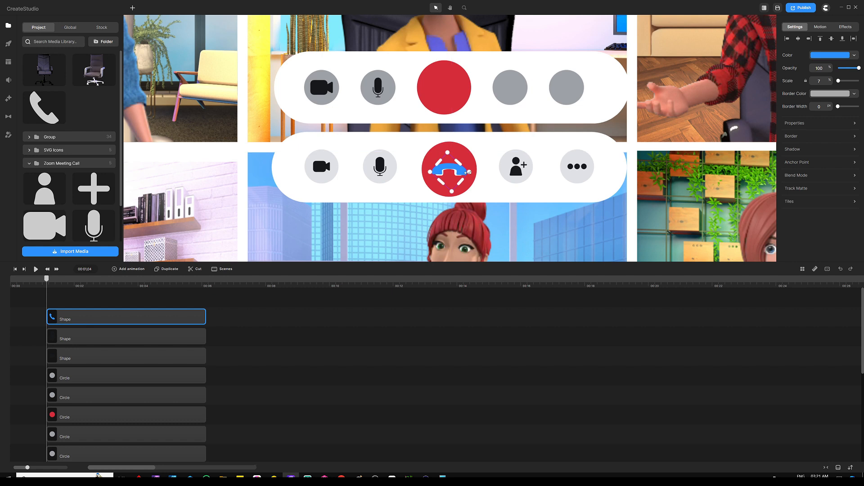
pyautogui.moveTo(469, 172); pyautogui.dragTo(486, 85)
pyautogui.scroll(5, 443, 85)
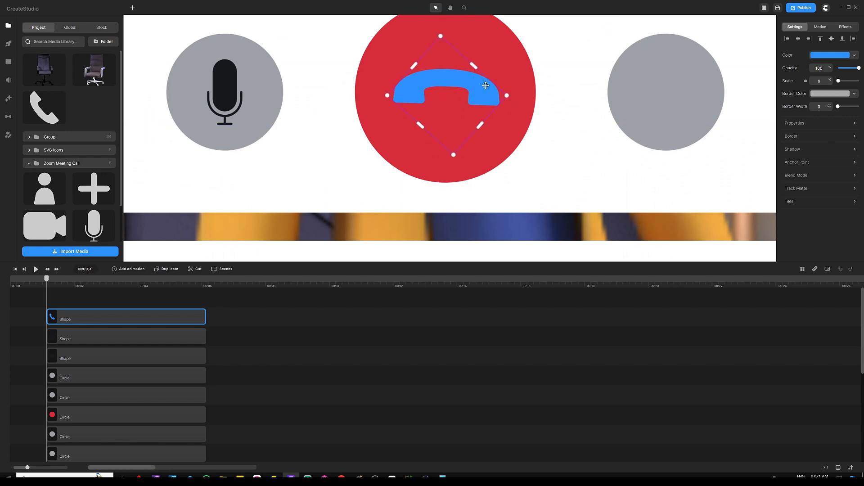
# Step: Recolor the handset icon white
pyautogui.click(830, 57)
pyautogui.moveTo(818, 83); pyautogui.dragTo(708, 10)
pyautogui.click(157, 299)
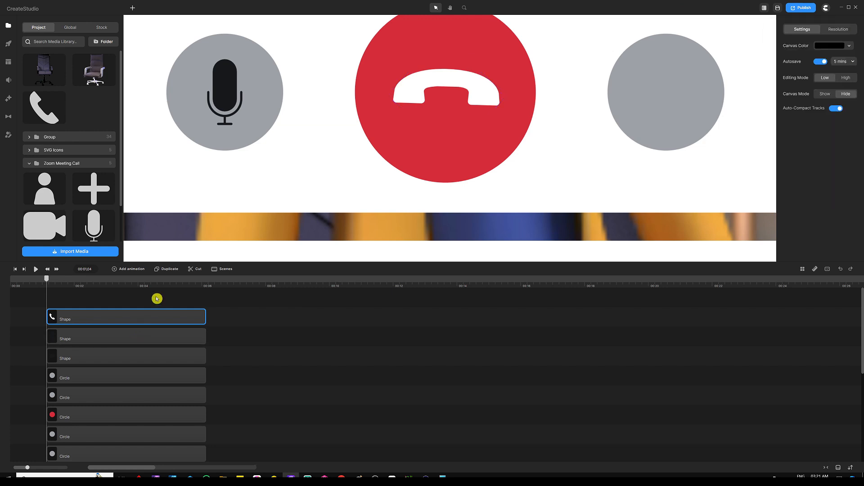
pyautogui.hotkey('ctrl', '0')
pyautogui.scroll(5, 457, 149)
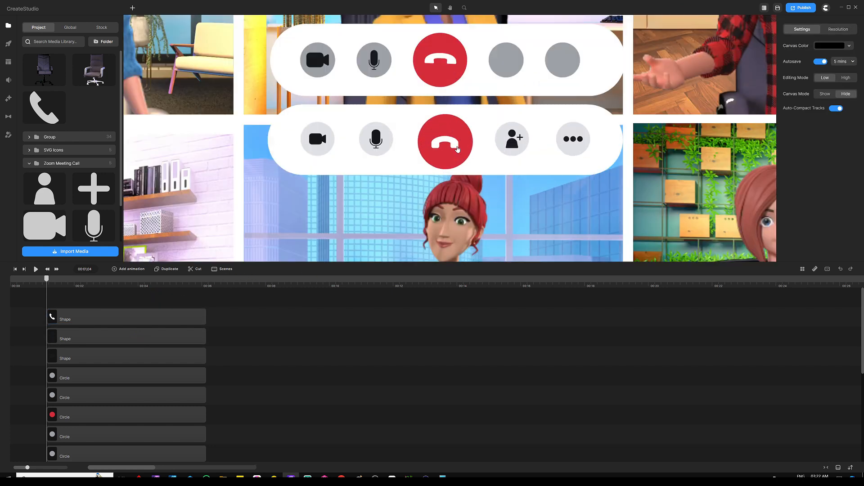
# Step: Add the person icon from the Zoom Meeting Call folder to the canvas and scale it to 12%
pyautogui.scroll(-3, 467, 151)
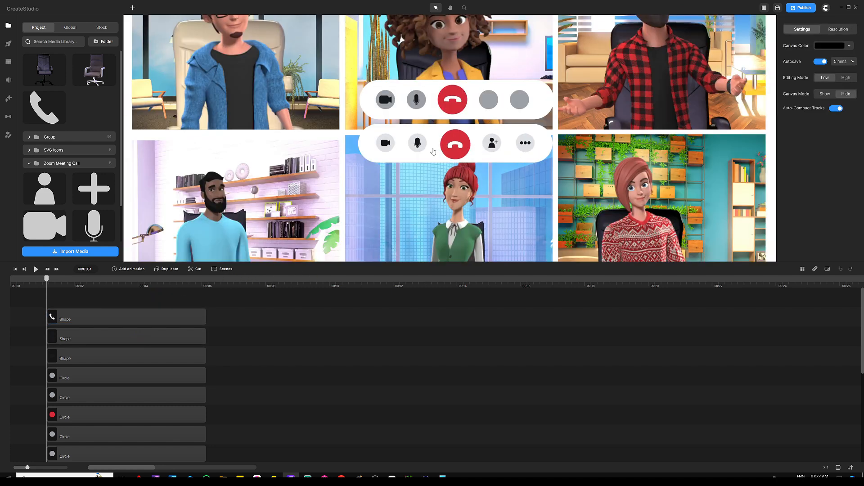
pyautogui.moveTo(30, 189); pyautogui.dragTo(364, 151)
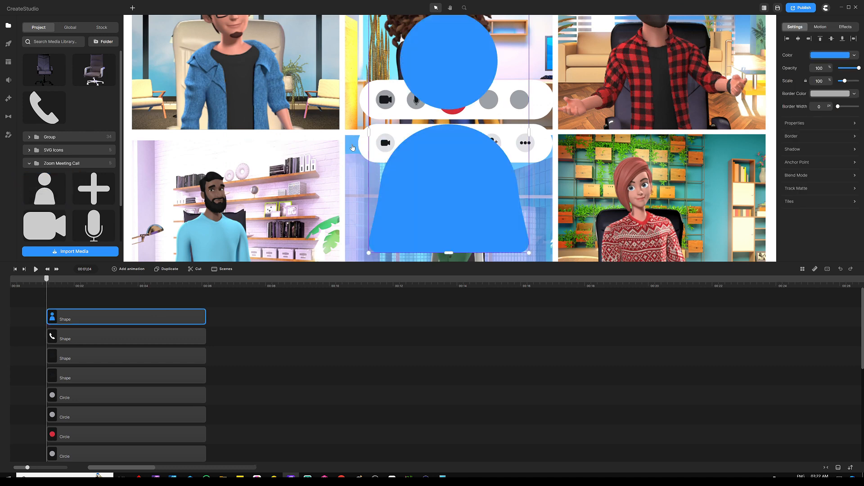
pyautogui.hotkey('ctrl', '0')
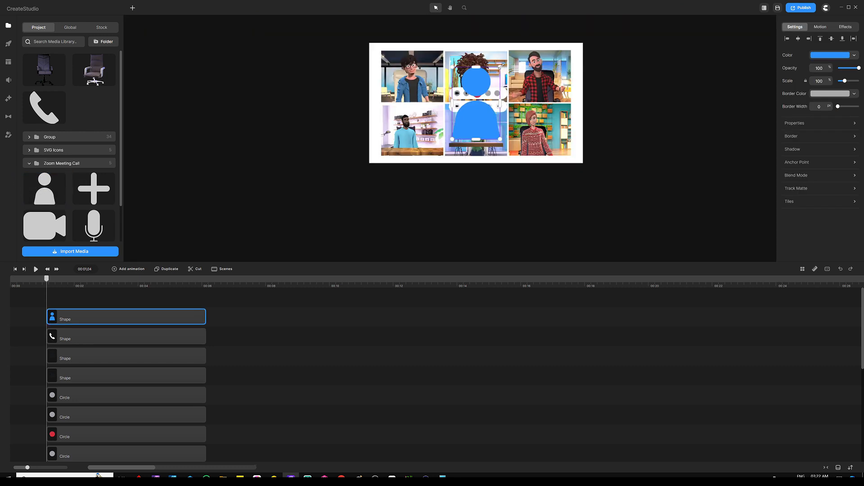
pyautogui.moveTo(510, 47); pyautogui.dragTo(455, 130)
pyautogui.scroll(3, 455, 128)
pyautogui.moveTo(443, 165); pyautogui.dragTo(472, 138)
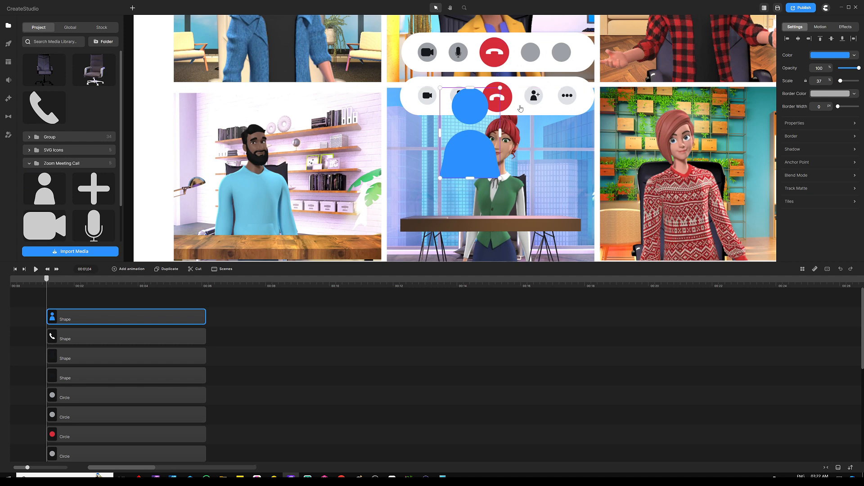
pyautogui.scroll(3, 514, 112)
pyautogui.moveTo(489, 74); pyautogui.dragTo(485, 121)
# Step: Move the person icon onto the fourth circle, scale it to 4% and center it there
pyautogui.scroll(-3, 493, 117)
pyautogui.scroll(3, 530, 91)
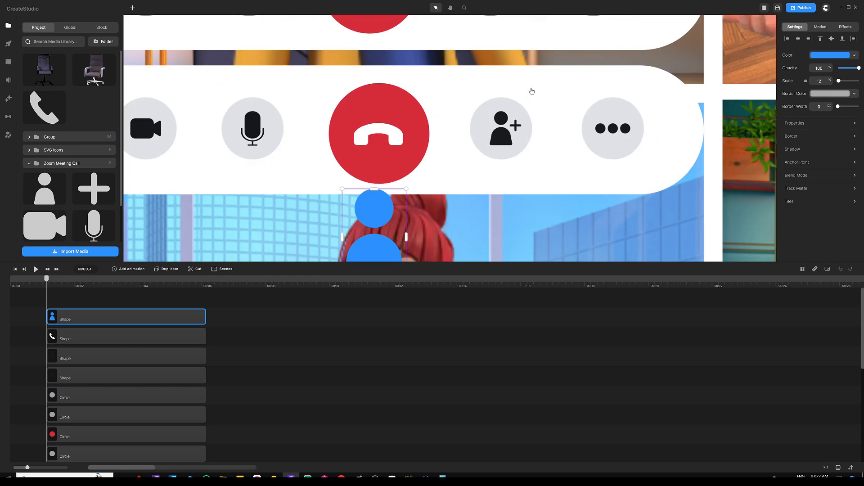
pyautogui.scroll(-3, 510, 115)
pyautogui.moveTo(482, 156); pyautogui.dragTo(517, 83)
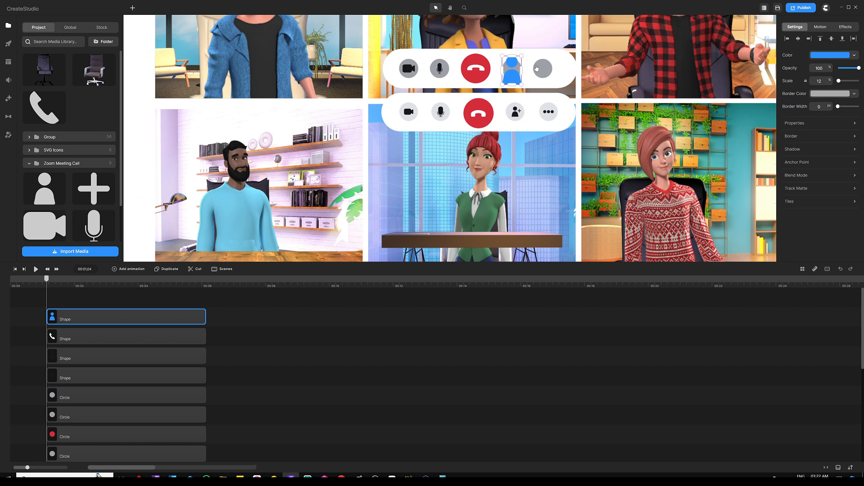
pyautogui.scroll(3, 516, 84)
pyautogui.moveTo(486, 42); pyautogui.dragTo(450, 83)
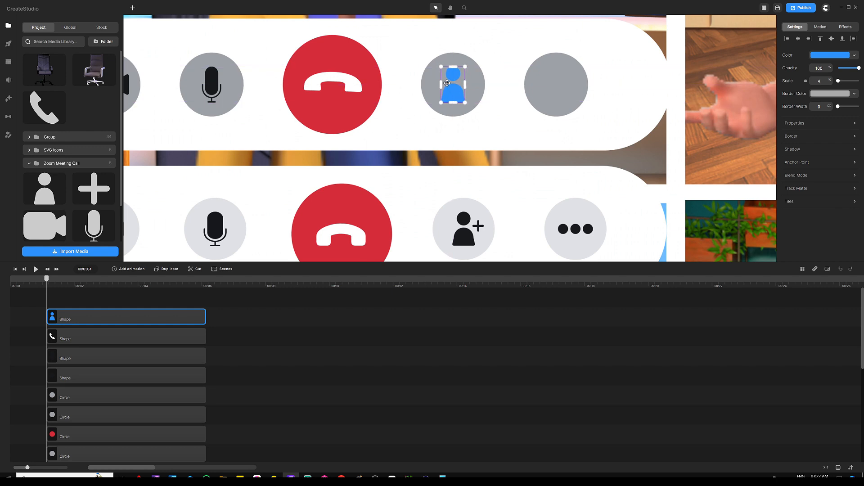
# Step: Recolor the person icon near-black by sampling the original control bar's person icon
pyautogui.click(823, 60)
pyautogui.click(816, 114)
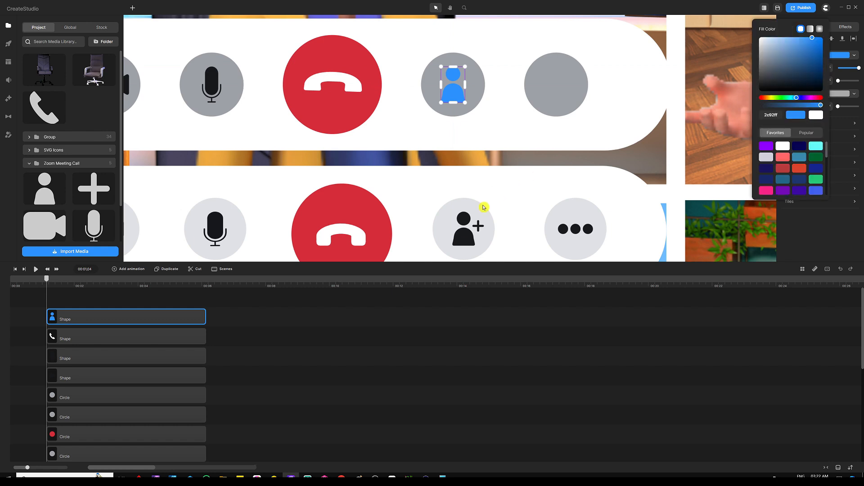
pyautogui.click(466, 239)
pyautogui.click(164, 304)
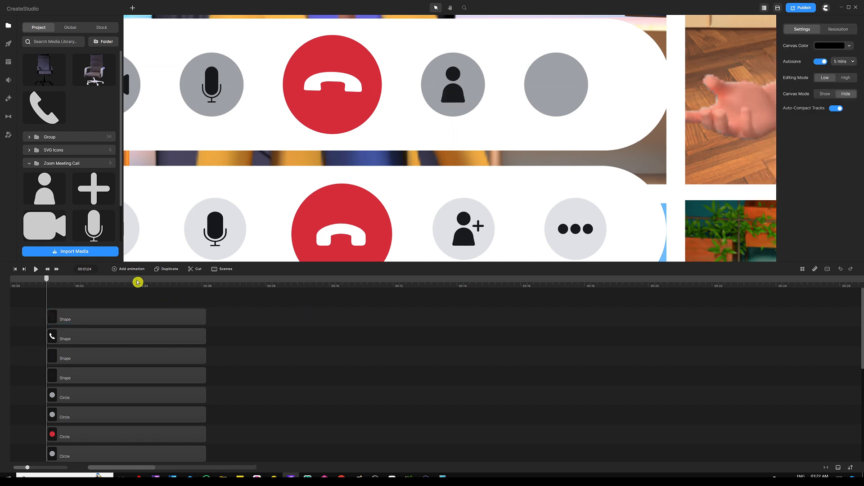
# Step: Add the plus icon from the Zoom Meeting Call folder, scale it to 2% and place it beside the person icon's shoulder
pyautogui.click(84, 187)
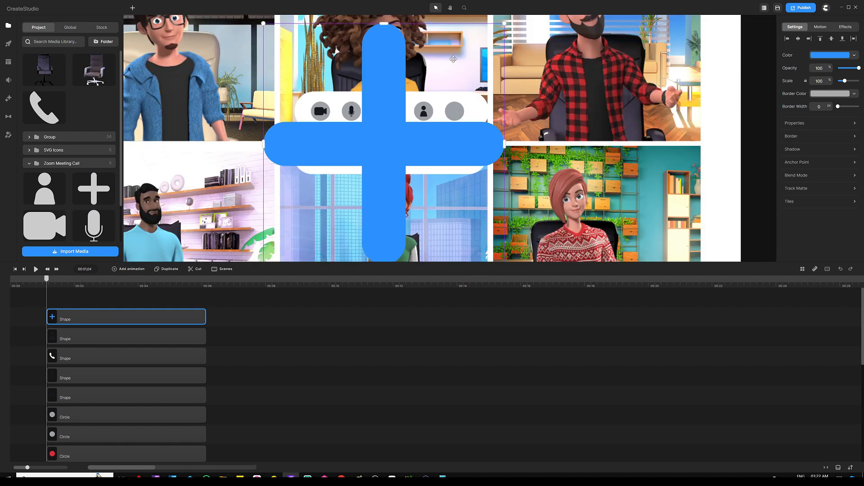
pyautogui.moveTo(502, 28); pyautogui.dragTo(398, 123)
pyautogui.scroll(5, 398, 122)
pyautogui.moveTo(390, 163); pyautogui.dragTo(444, 132)
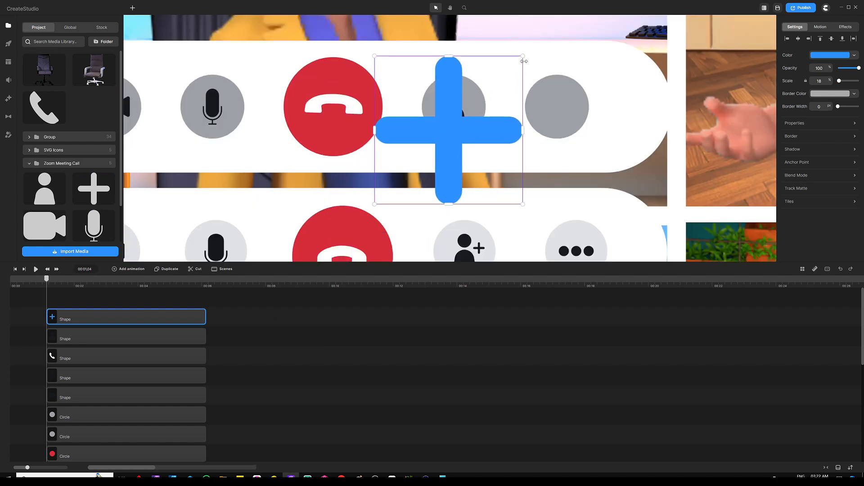
pyautogui.moveTo(521, 58); pyautogui.dragTo(469, 110)
pyautogui.scroll(4, 469, 113)
pyautogui.moveTo(503, 68); pyautogui.dragTo(467, 95)
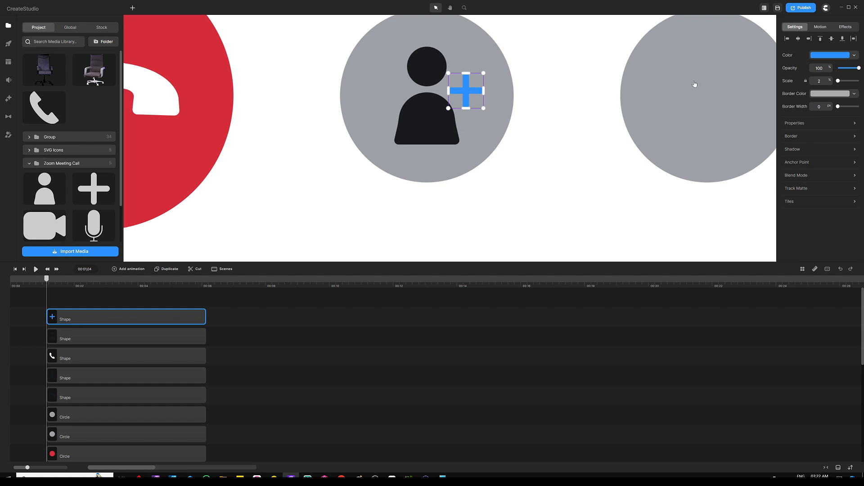
# Step: Recolor the plus icon near-black by sampling the adjacent person icon
pyautogui.click(831, 57)
pyautogui.click(815, 118)
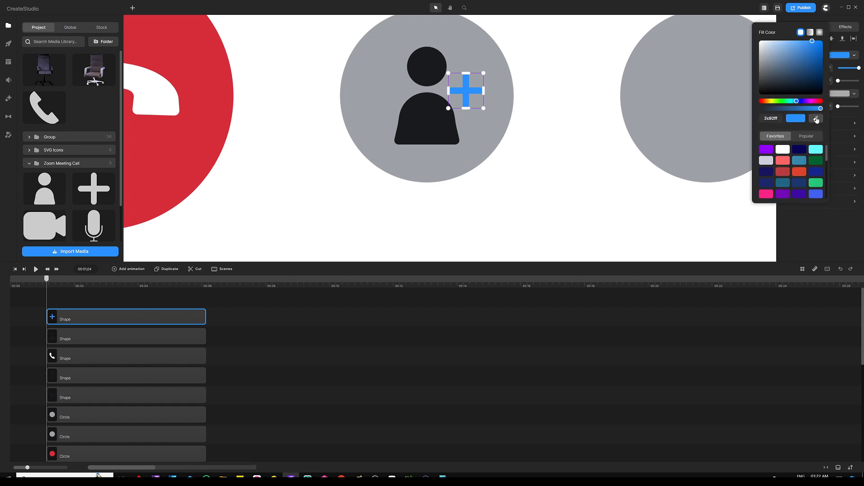
pyautogui.click(437, 68)
pyautogui.click(311, 322)
pyautogui.hotkey('ctrl', '0')
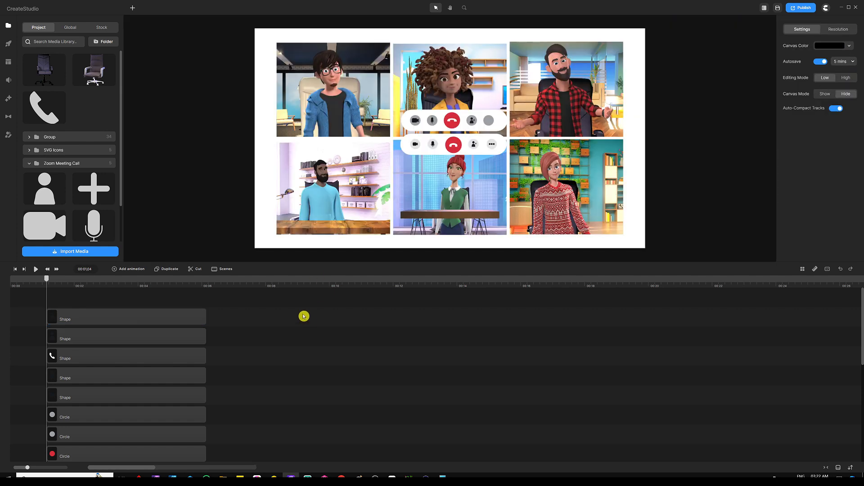
# Step: Duplicate the grey circle at the end of the upper control bar and scale the copy to 2%
pyautogui.scroll(5, 486, 124)
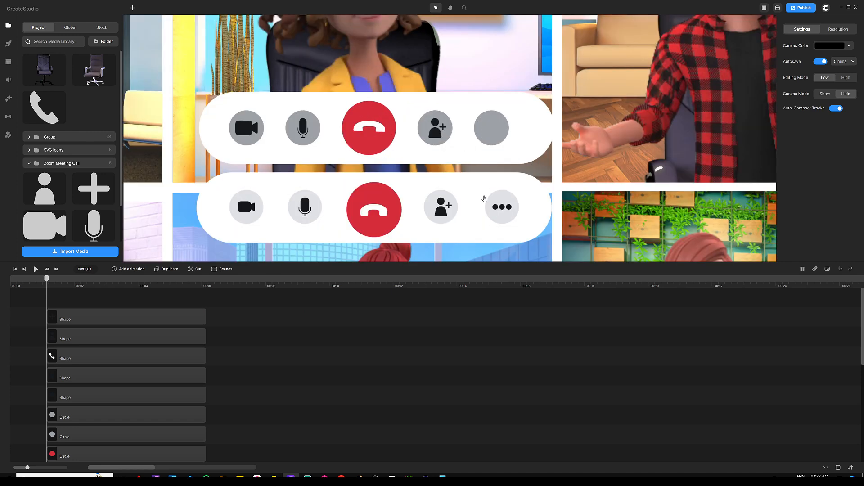
pyautogui.click(485, 129)
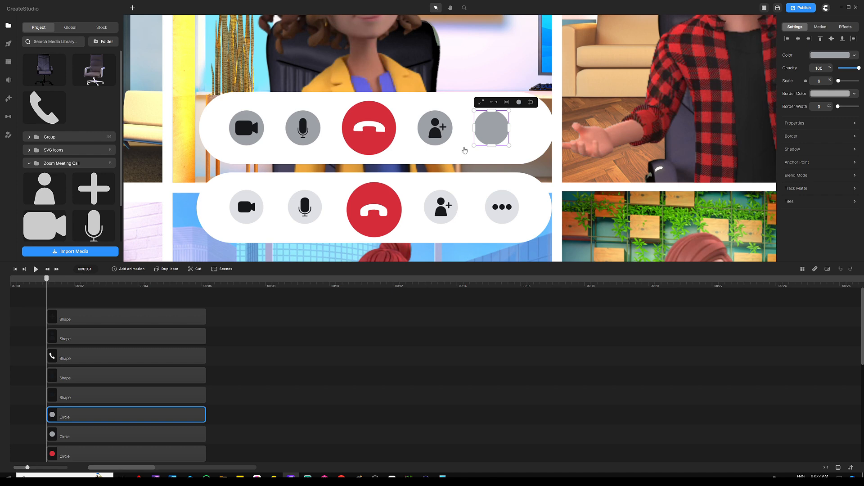
pyautogui.scroll(-3, 459, 137)
pyautogui.scroll(3, 459, 137)
pyautogui.moveTo(507, 109); pyautogui.dragTo(490, 126)
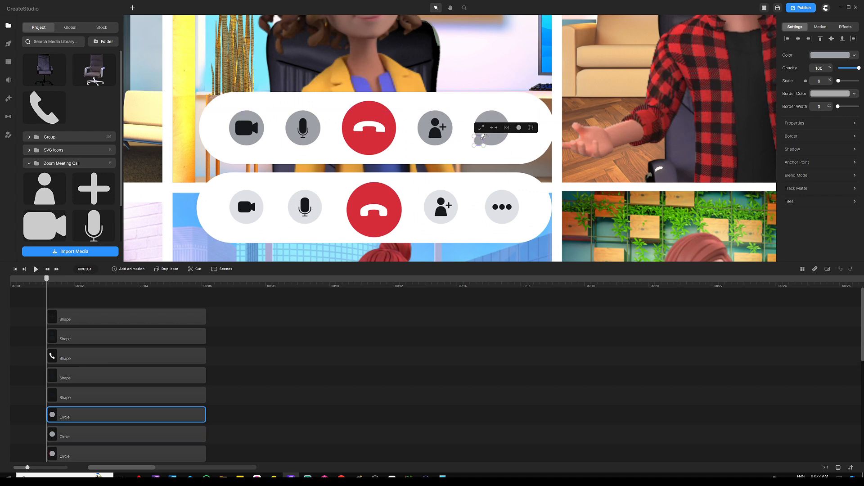
# Step: Recolor the small circle near-black by sampling the neighbouring person-plus icon
pyautogui.scroll(3, 483, 137)
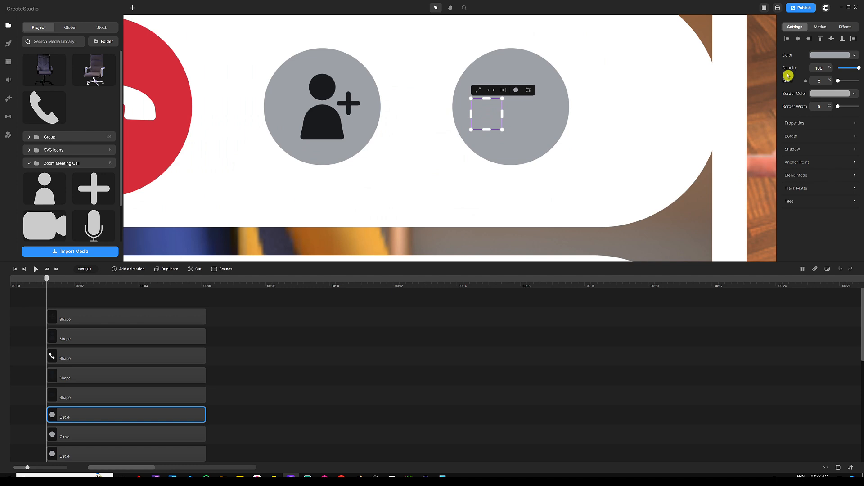
pyautogui.click(815, 56)
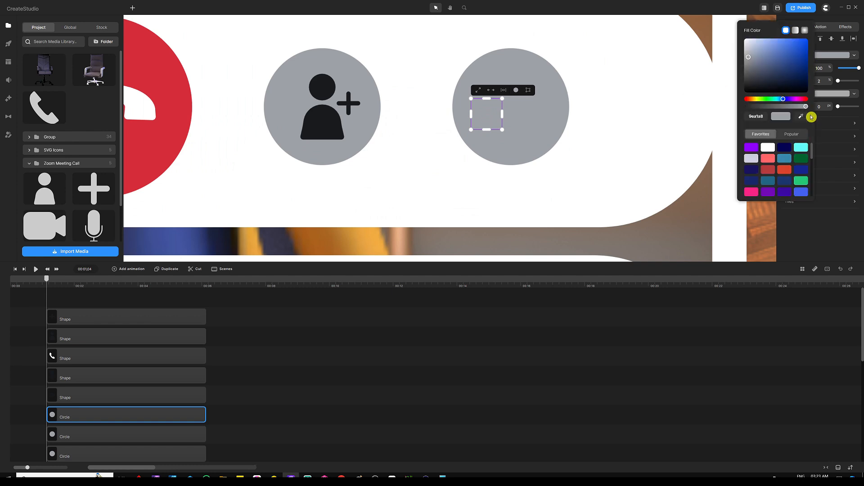
pyautogui.click(801, 116)
pyautogui.click(359, 91)
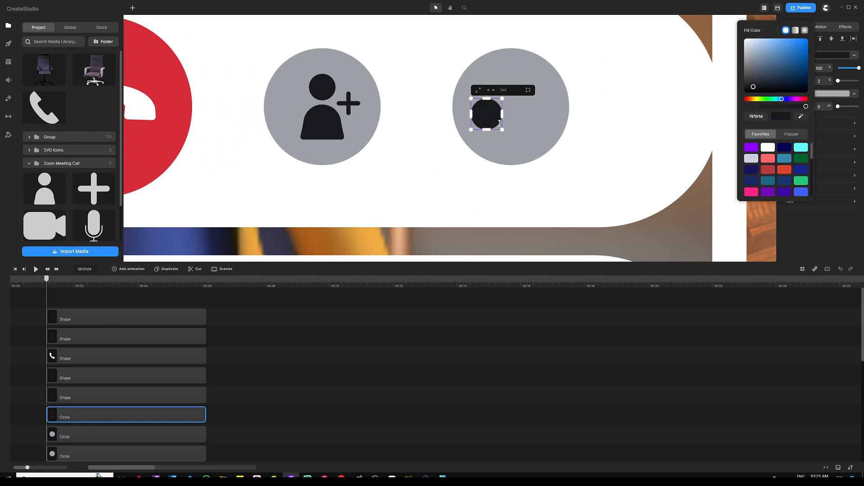
# Step: Scale the black dot to 1% and duplicate it twice to form an evenly spaced row of three dots
pyautogui.moveTo(504, 99)
pyautogui.mouseDown()
pyautogui.moveTo(486, 120)
pyautogui.moveTo(482, 109)
pyautogui.moveTo(515, 106)
pyautogui.mouseUp()
pyautogui.hotkey('ctrl', 'd')
pyautogui.hotkey('ctrl', 'd')
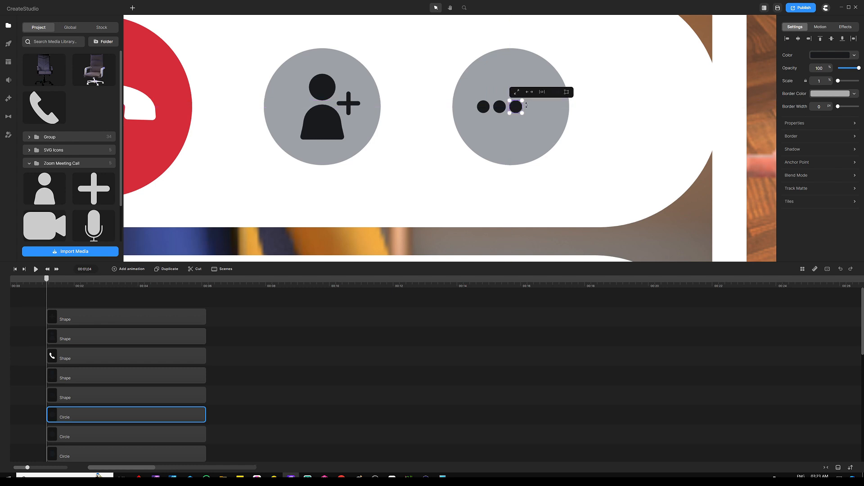
# Step: Select the three dots together and center them on the fifth grey circle
pyautogui.moveTo(225, 411); pyautogui.dragTo(169, 453)
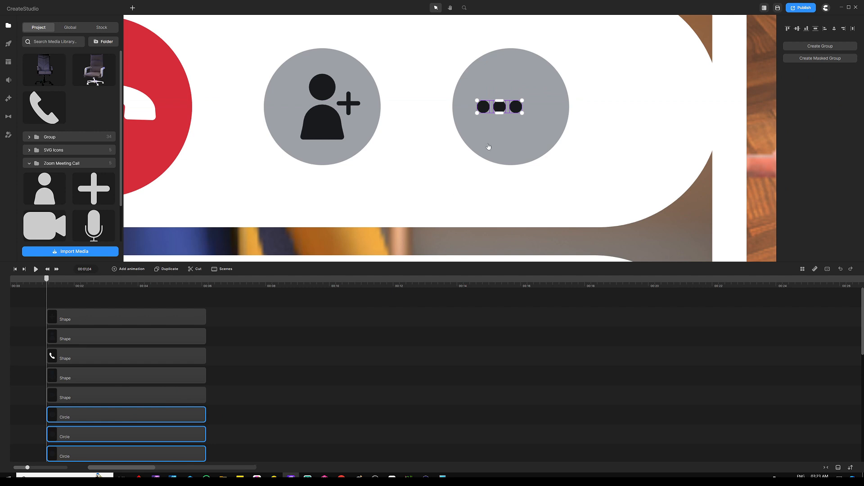
pyautogui.moveTo(504, 108); pyautogui.dragTo(515, 109)
pyautogui.hotkey('ctrl', '0')
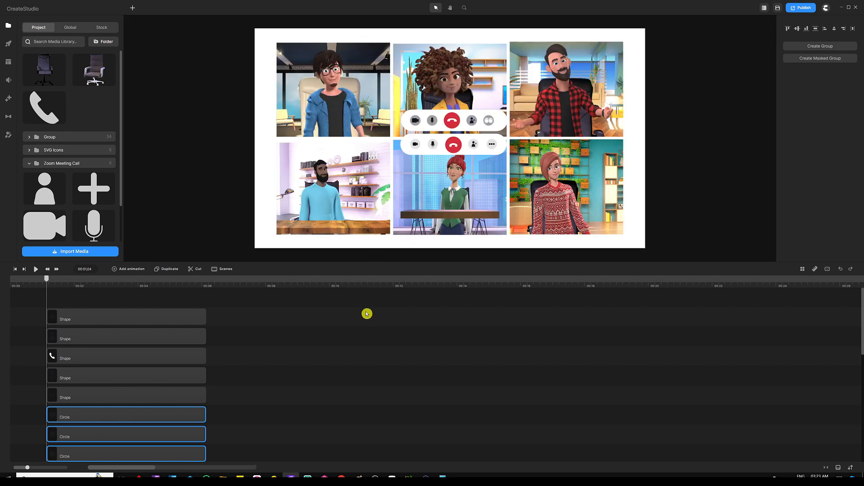
pyautogui.click(364, 346)
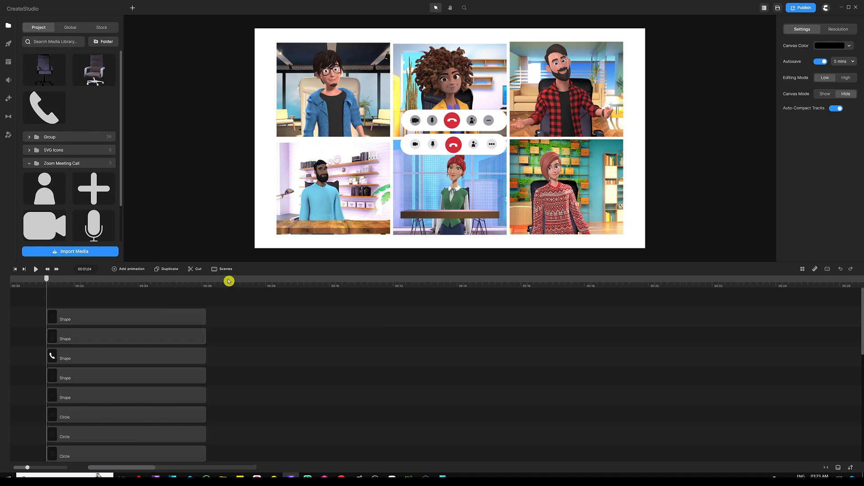
# Step: Enlarge the timeline area and delete the original Zoom Meeting Call group used as the reference bar
pyautogui.moveTo(263, 261); pyautogui.dragTo(282, 109)
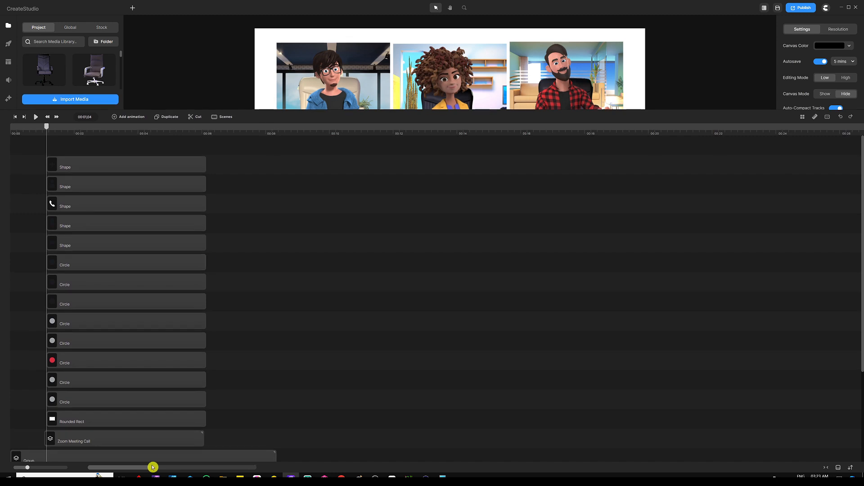
pyautogui.click(159, 440)
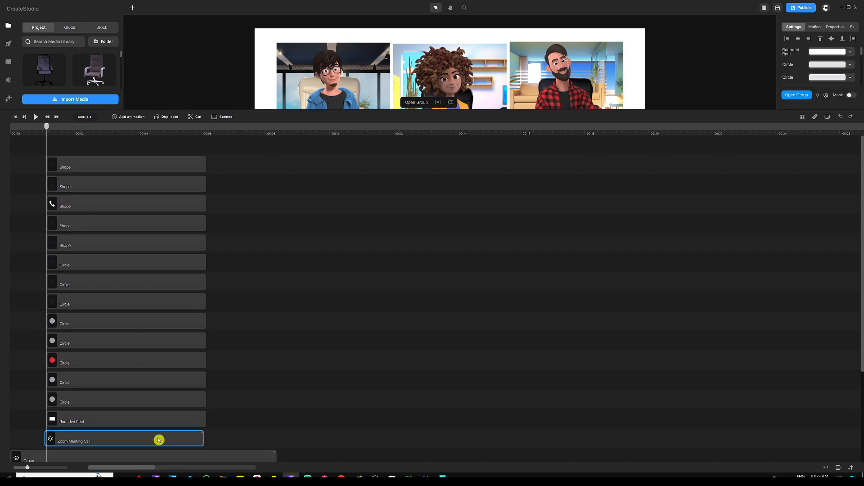
pyautogui.press('Delete')
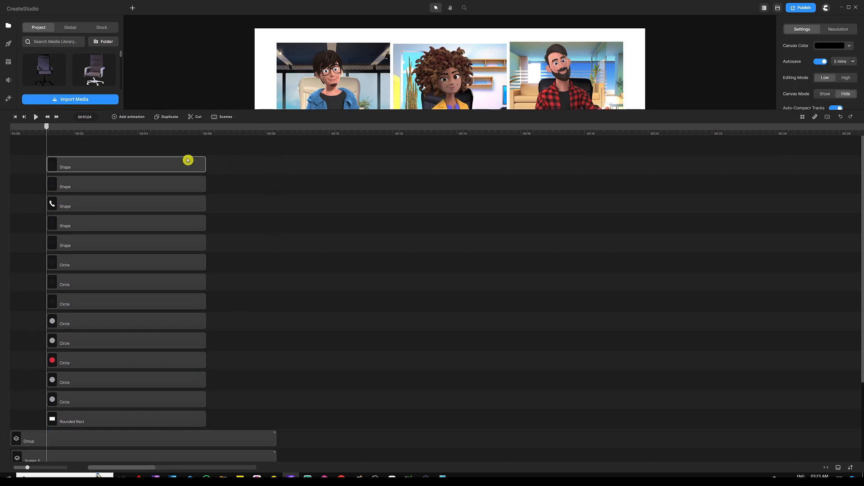
# Step: Shift all control bar layers to the start of the timeline and extend them to match the screen groups' length
pyautogui.moveTo(190, 147); pyautogui.dragTo(85, 424)
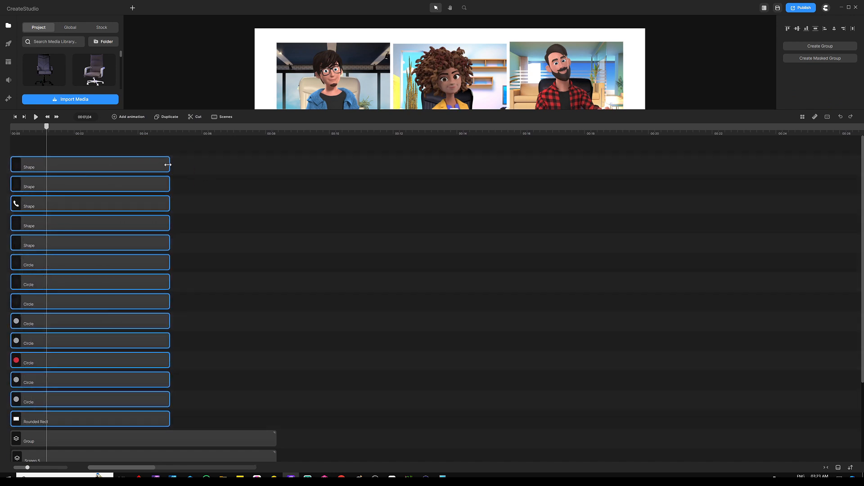
pyautogui.moveTo(169, 164); pyautogui.dragTo(275, 171)
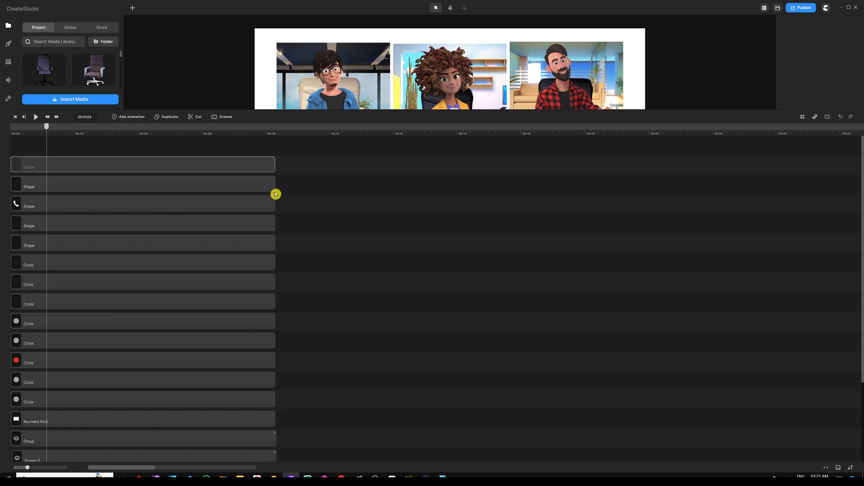
# Step: Group all the control bar layers, restore the larger canvas view and move the bar to the bottom center of the scene
pyautogui.moveTo(315, 141); pyautogui.dragTo(173, 419)
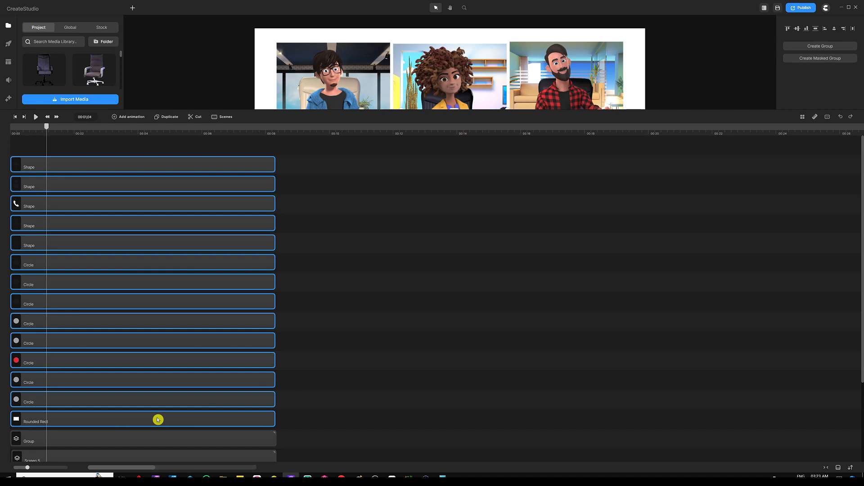
pyautogui.hotkey('ctrl', 'g')
pyautogui.moveTo(258, 110); pyautogui.dragTo(238, 265)
pyautogui.moveTo(453, 124); pyautogui.dragTo(447, 231)
# Step: Set the canvas color to black (000000) and save the project
pyautogui.click(711, 132)
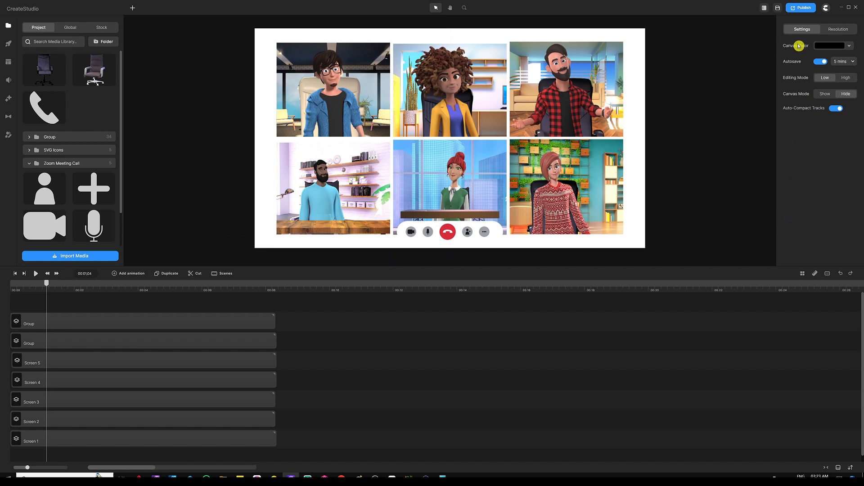
pyautogui.click(822, 46)
pyautogui.click(776, 89)
pyautogui.moveTo(776, 88); pyautogui.dragTo(855, 110)
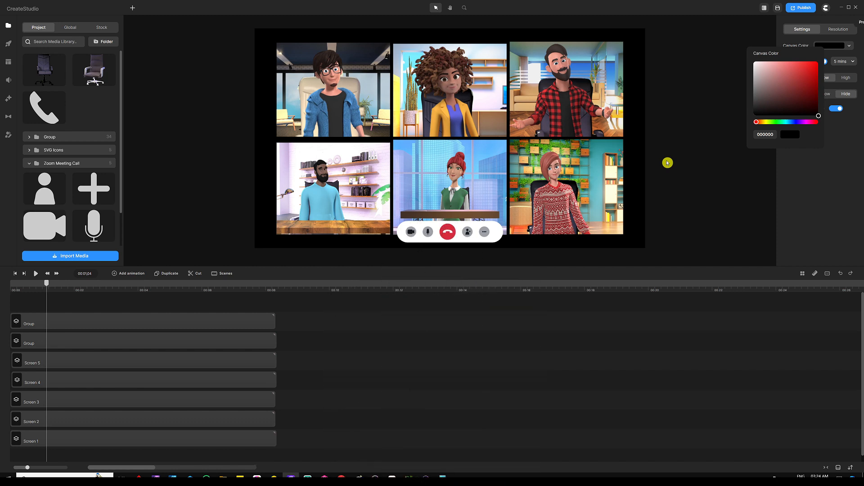
pyautogui.hotkey('ctrl', 's')
# Step: Switch to Google Drive in the browser, look through the FREE Projects folder, go back to its parent folder and return to CreateStudio
pyautogui.click(341, 477)
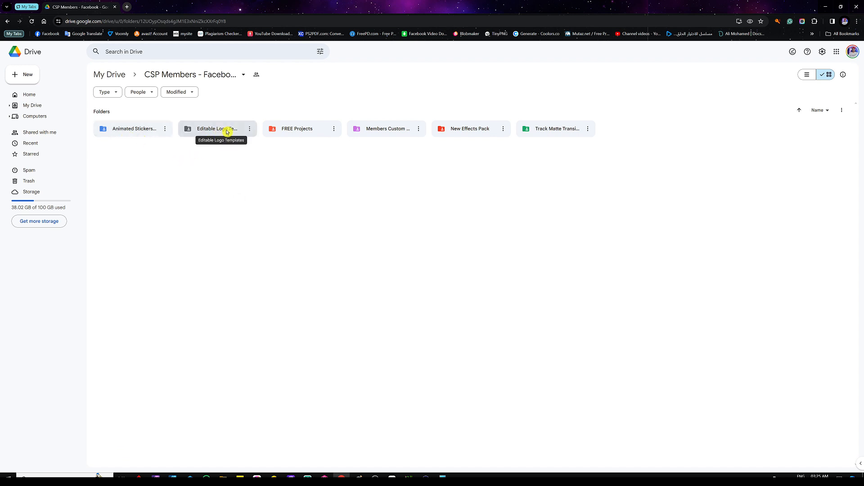
pyautogui.click(298, 133)
pyautogui.doubleClick(298, 132)
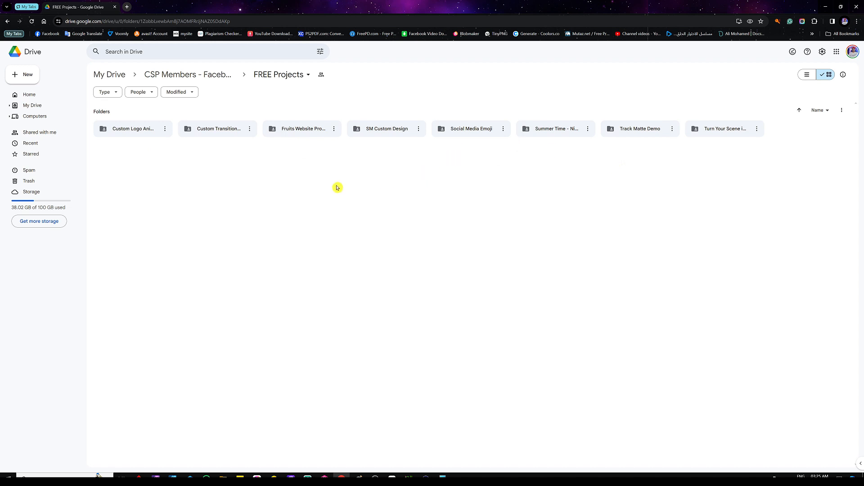
pyautogui.click(199, 74)
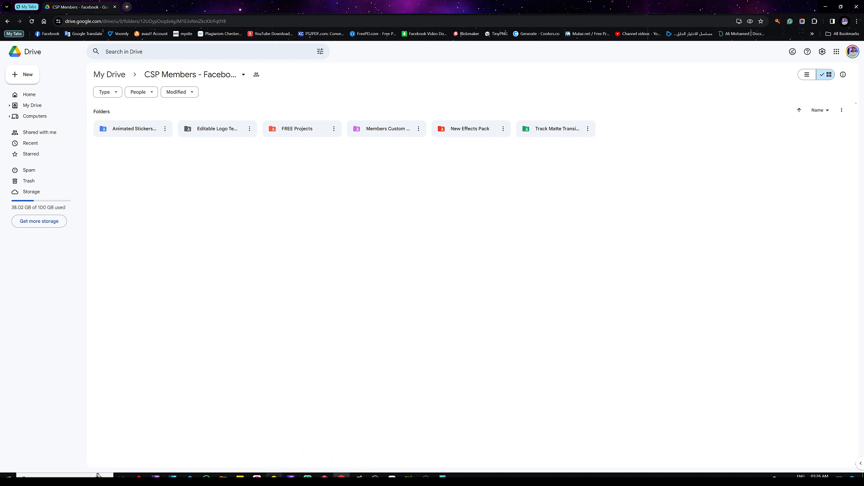
pyautogui.click(293, 476)
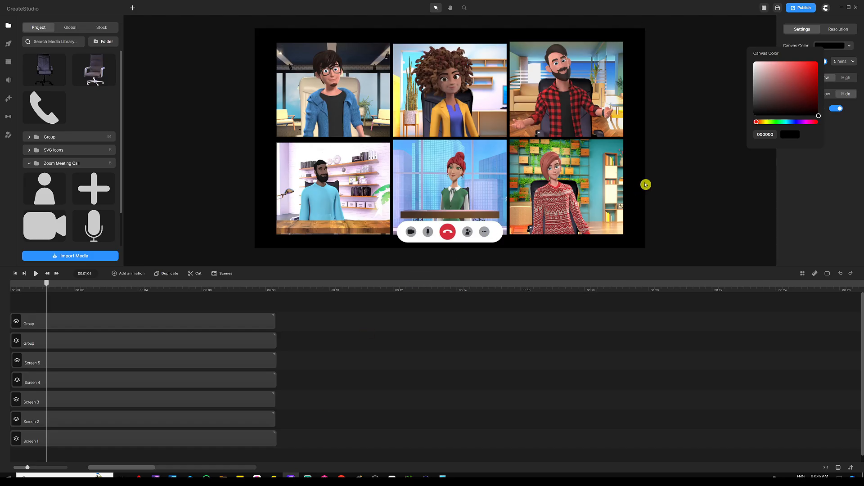